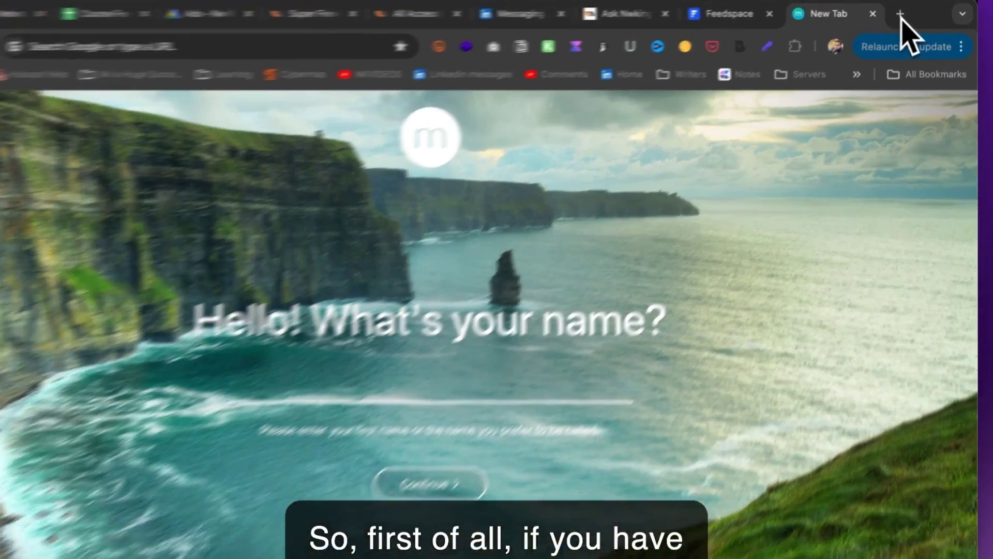
# Load learn.nwkings.com in a new tab and bring up the Pricing & Plans pass cards
pyautogui.click(910, 10)
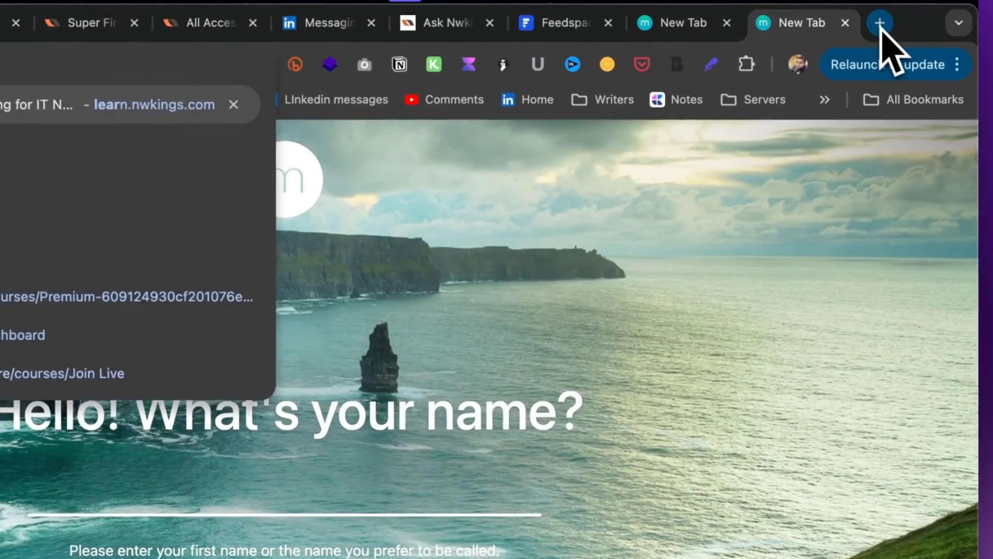
pyautogui.press('Return')
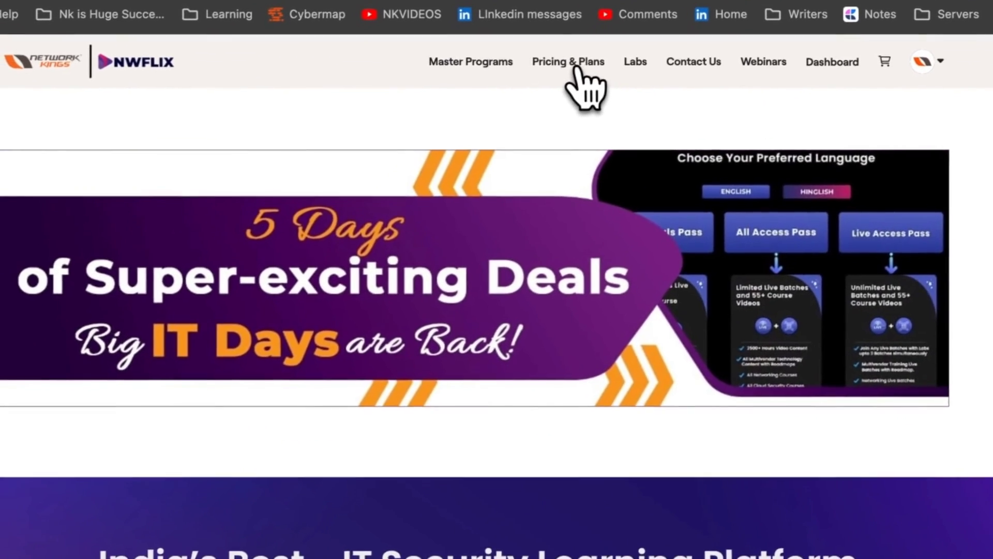
pyautogui.click(602, 61)
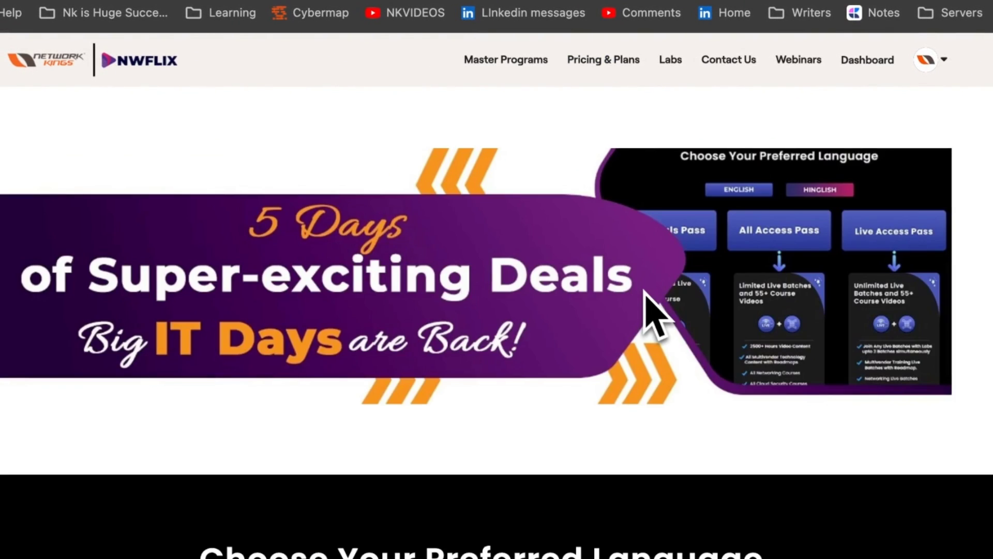
pyautogui.scroll(-5, 654, 313)
pyautogui.scroll(-7, 654, 313)
pyautogui.scroll(-1, 654, 313)
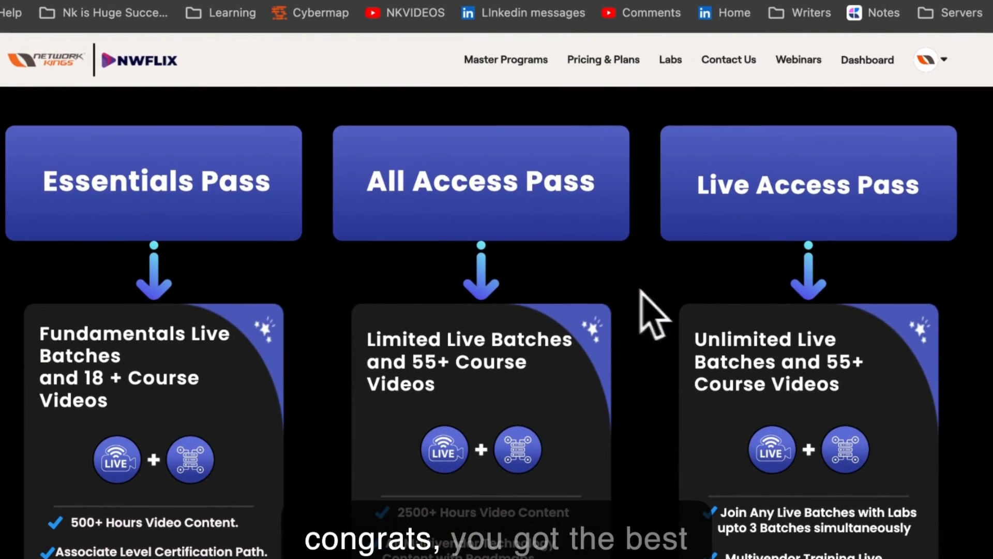
pyautogui.tripleClick(581, 193)
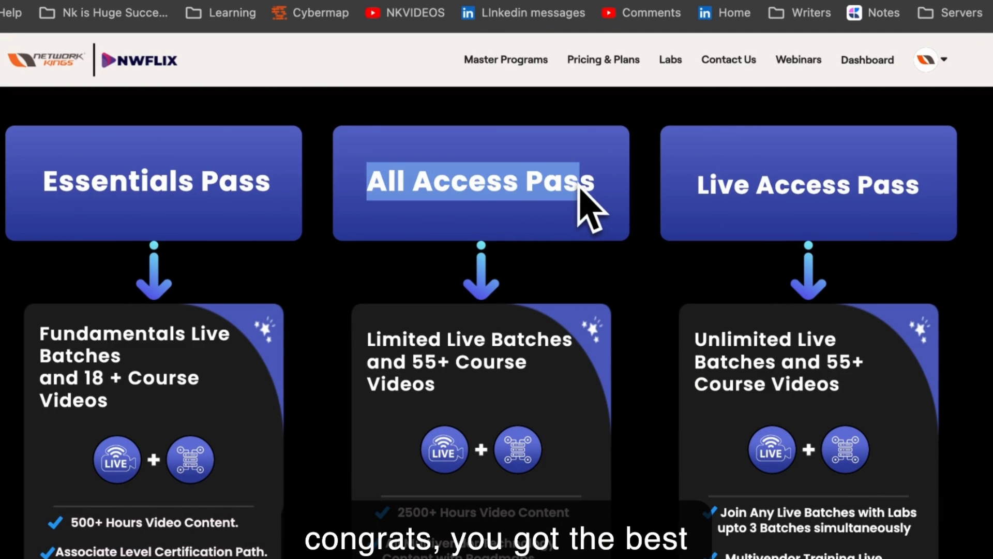
pyautogui.scroll(-4, 579, 191)
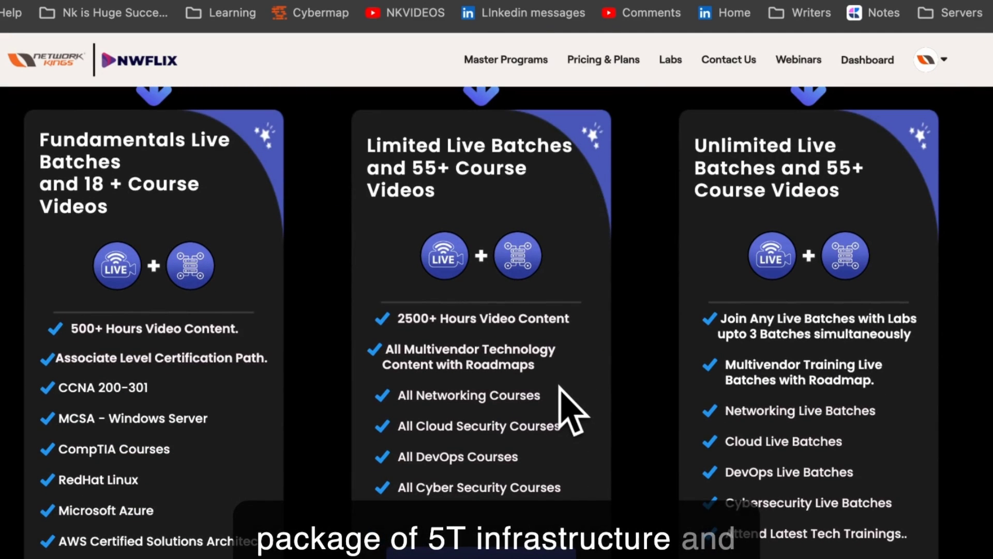
pyautogui.scroll(-3, 575, 409)
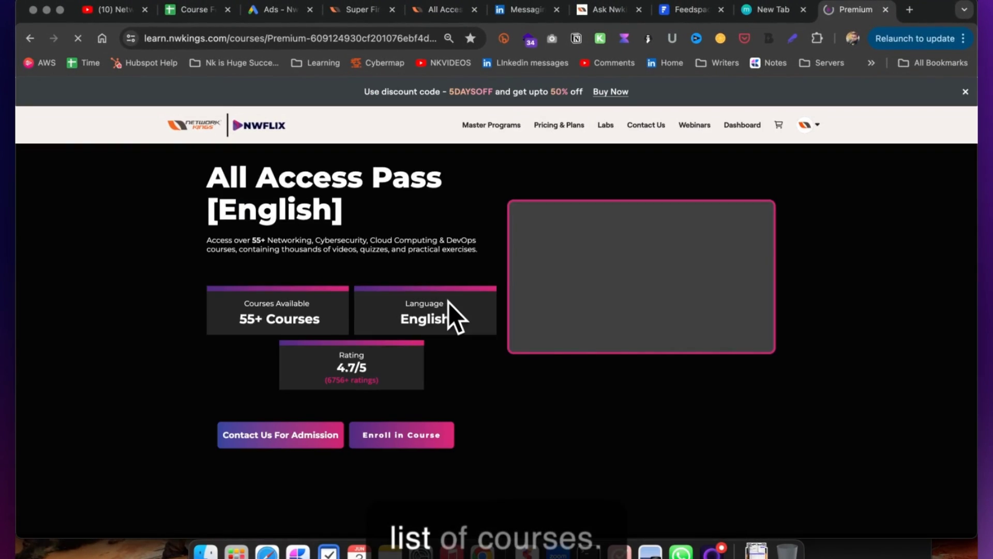
# Scroll through the All Access Pass page's engineer career roadmaps
pyautogui.scroll(-5, 448, 302)
pyautogui.scroll(-3, 448, 303)
pyautogui.scroll(-5, 449, 303)
pyautogui.scroll(-5, 449, 303)
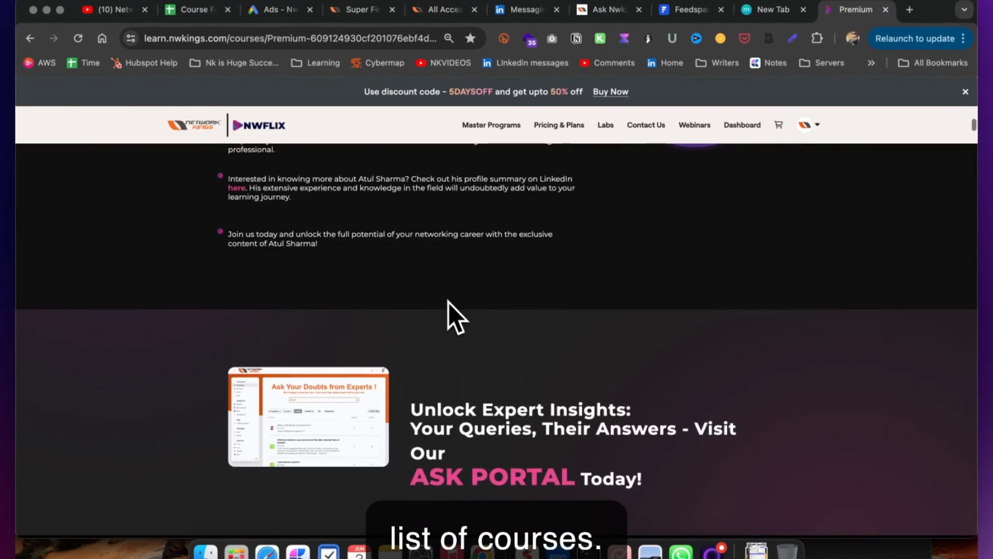
pyautogui.scroll(-5, 449, 302)
pyautogui.scroll(-3, 448, 302)
pyautogui.scroll(5, 448, 302)
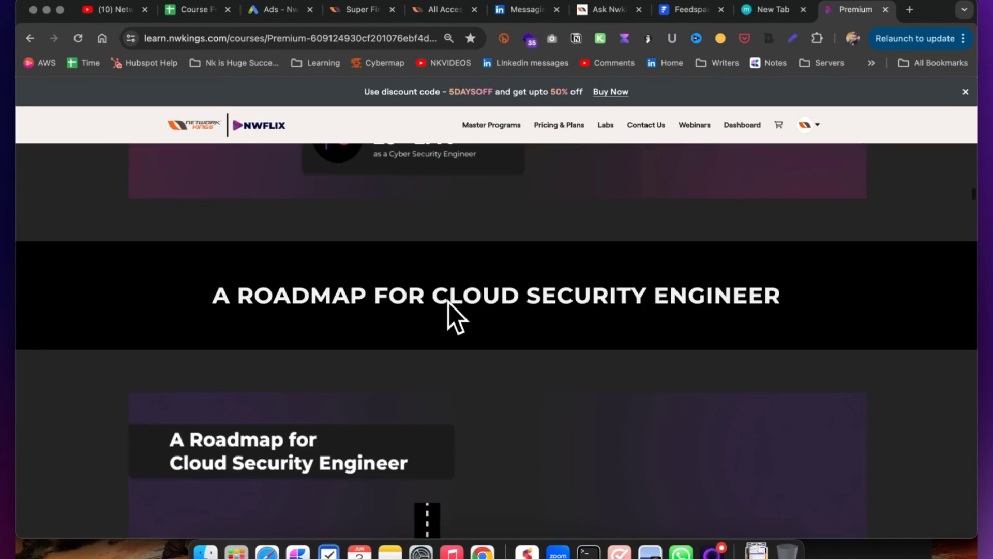
pyautogui.scroll(3, 448, 302)
pyautogui.scroll(5, 449, 303)
pyautogui.scroll(-5, 448, 302)
pyautogui.scroll(-5, 448, 302)
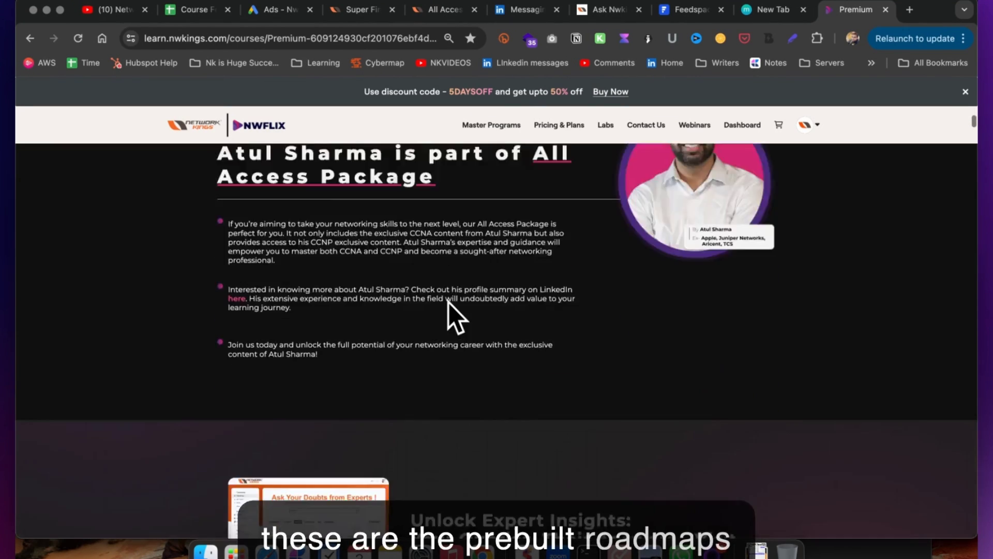
pyautogui.scroll(-5, 449, 302)
pyautogui.scroll(-3, 448, 302)
pyautogui.scroll(-2, 449, 302)
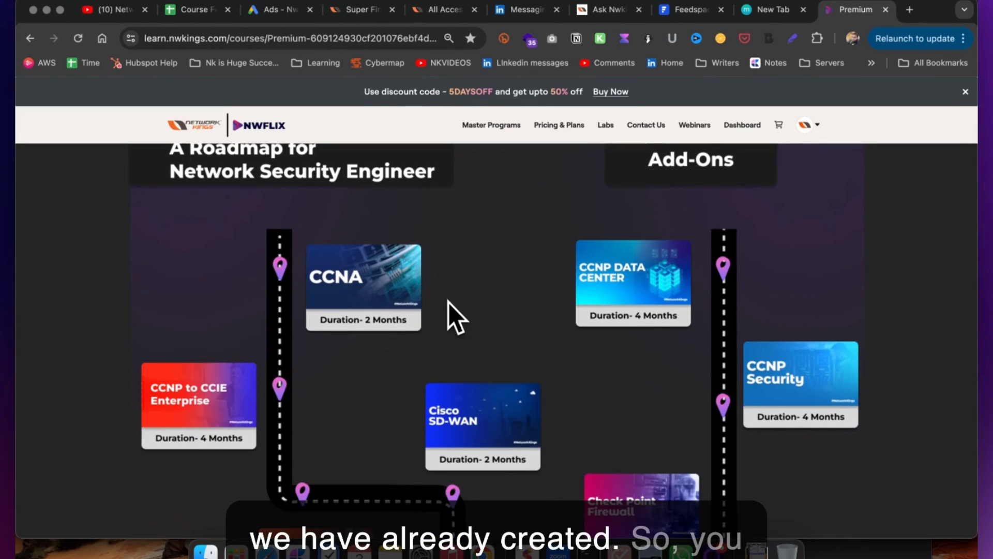
# Zoom out and browse the security, cloud and DevOps roadmaps down to certifications
pyautogui.press('super+minus')
pyautogui.press('super+minus')
pyautogui.press('super+minus')
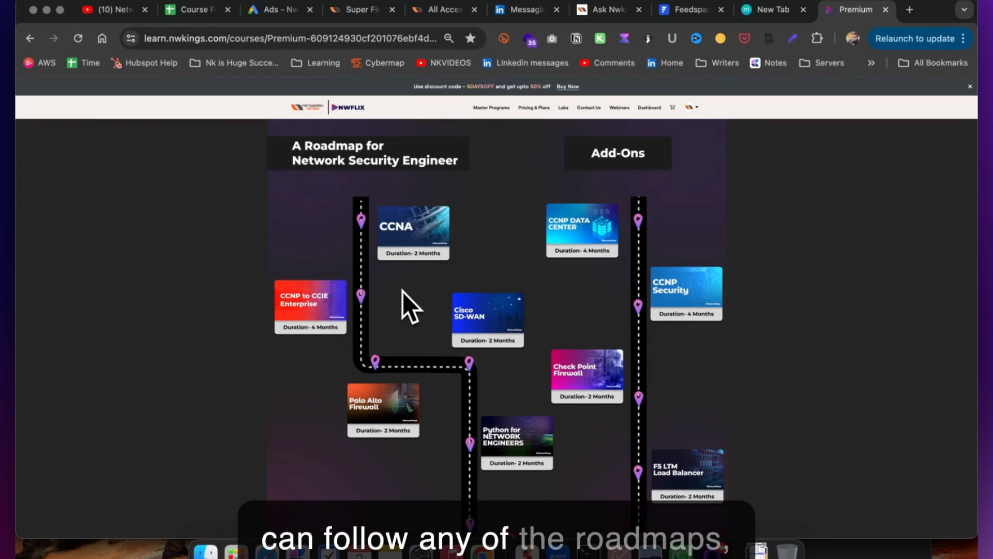
pyautogui.scroll(-5, 389, 289)
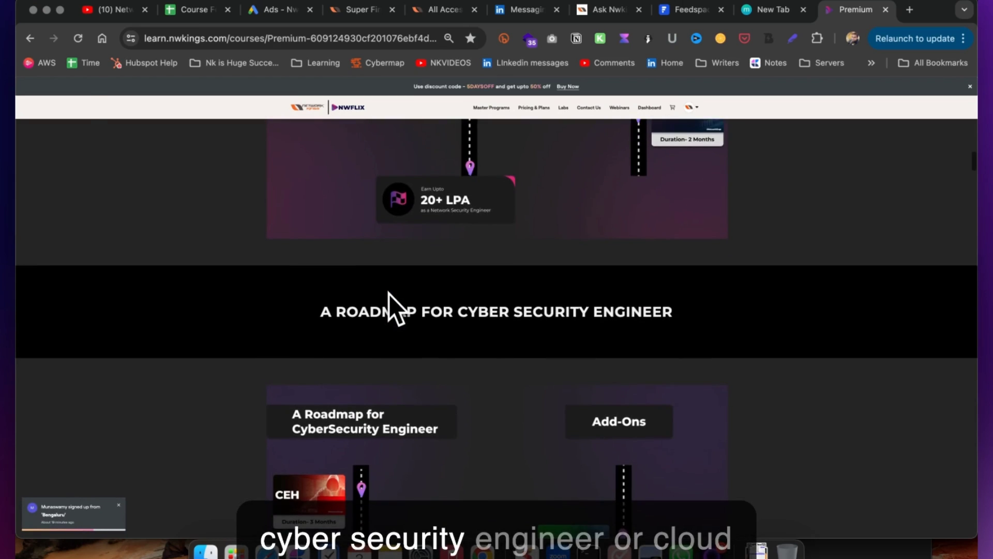
pyautogui.scroll(-4, 390, 294)
pyautogui.scroll(-4, 389, 294)
pyautogui.scroll(-2, 389, 294)
pyautogui.scroll(-4, 389, 294)
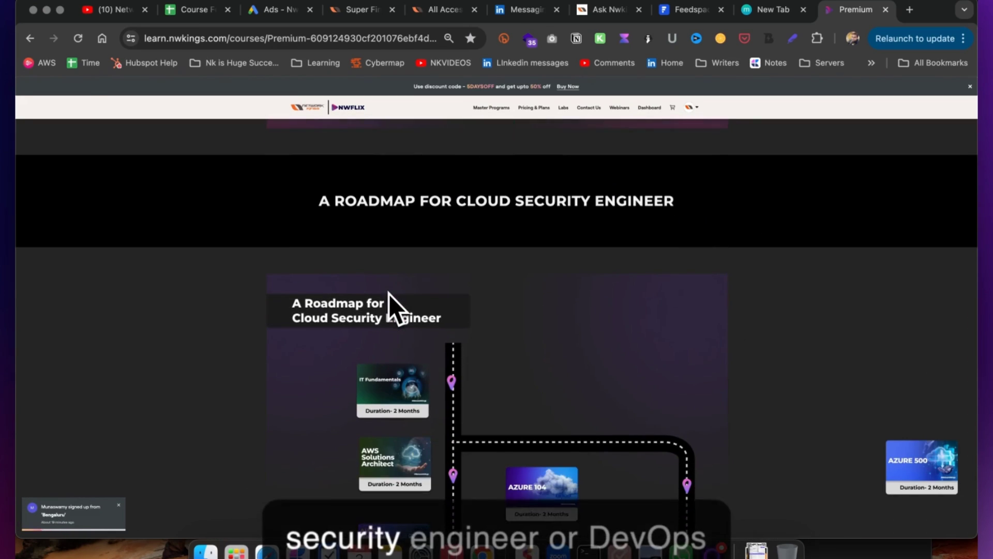
pyautogui.scroll(-4, 390, 294)
pyautogui.scroll(-6, 389, 294)
pyautogui.scroll(-1, 389, 294)
pyautogui.scroll(-3, 389, 294)
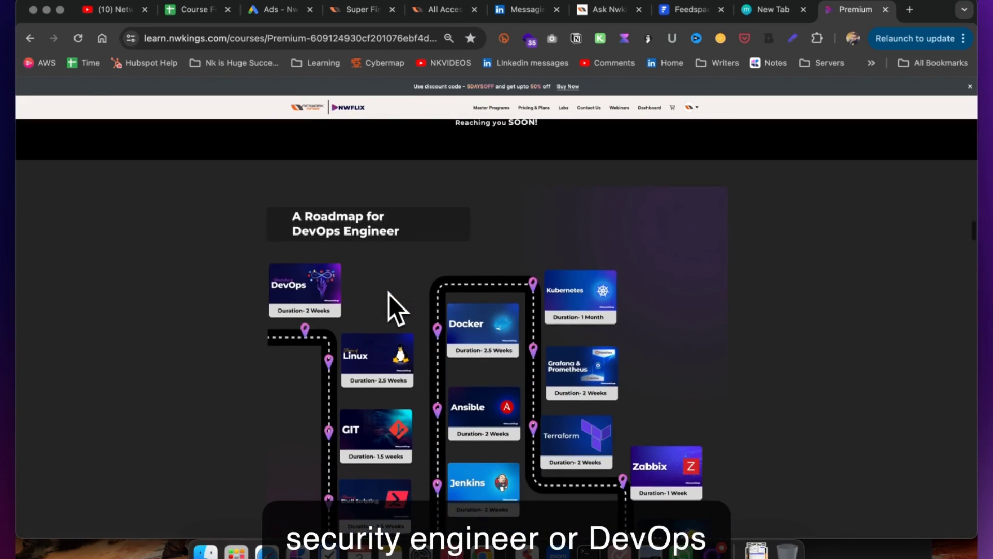
pyautogui.scroll(-3, 389, 294)
pyautogui.scroll(2, 389, 294)
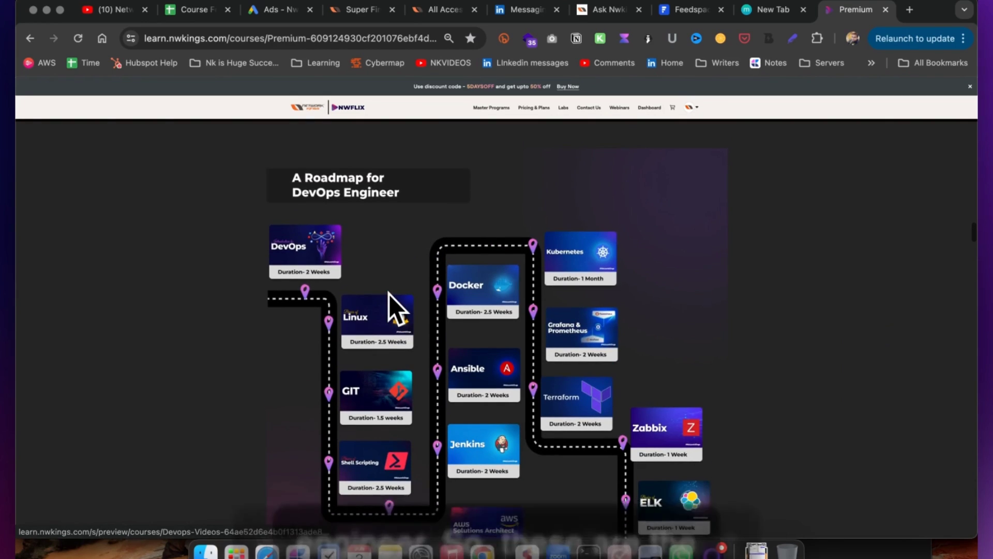
pyautogui.scroll(-7, 389, 294)
# Enlarge the sneak-peek course list and drag across its course titles
pyautogui.scroll(-6, 389, 294)
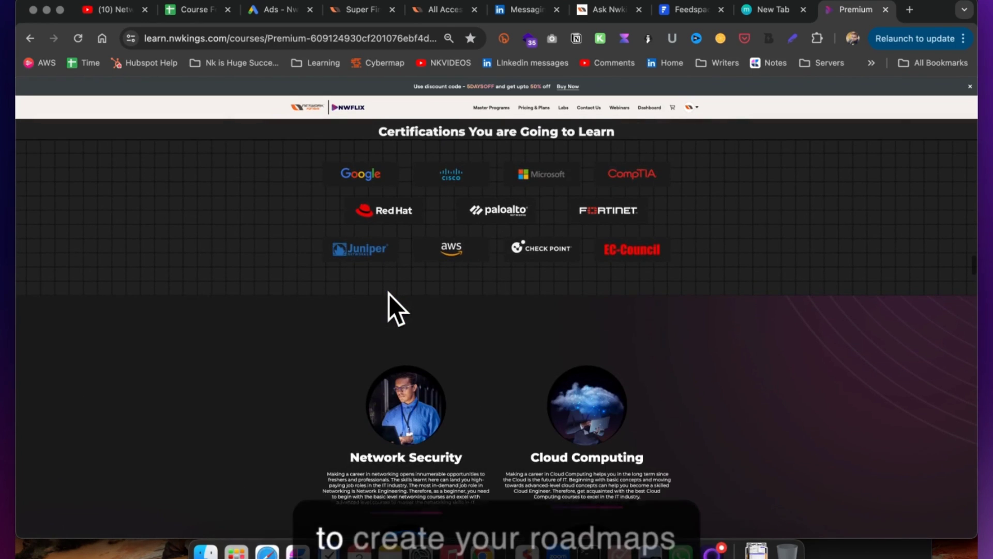
pyautogui.scroll(-5, 389, 294)
pyautogui.scroll(-5, 389, 294)
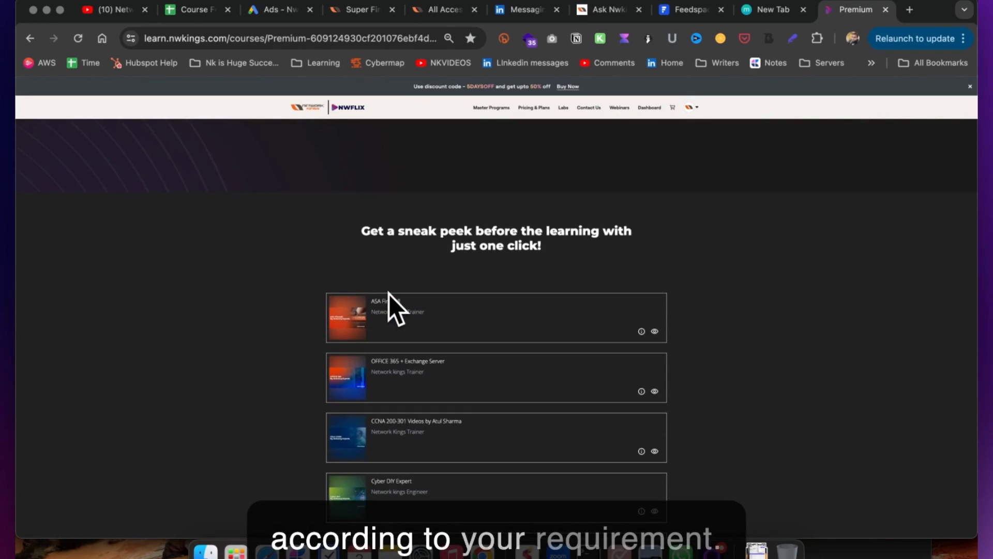
pyautogui.hotkey('ctrl', '+')
pyautogui.hotkey('ctrl', '+')
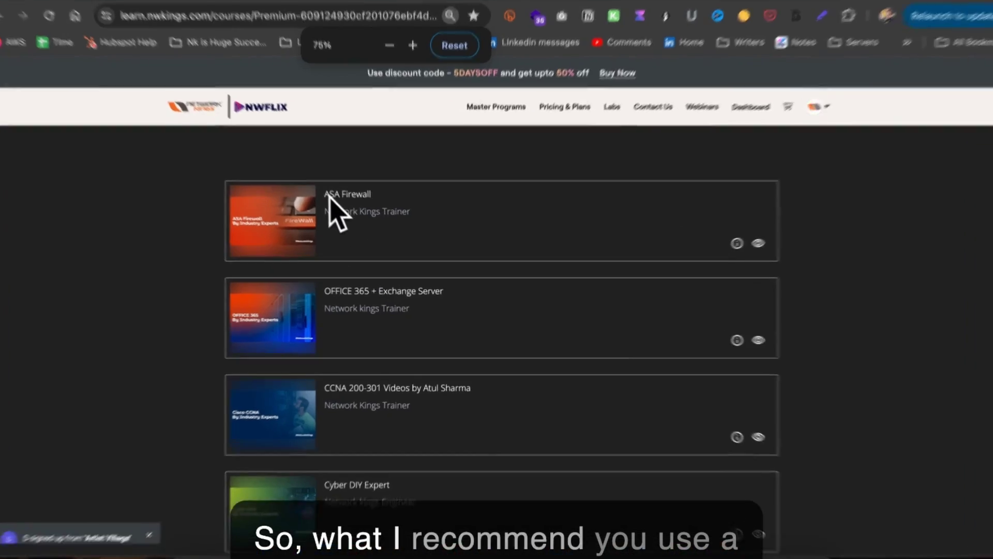
pyautogui.moveTo(329, 193); pyautogui.dragTo(564, 489)
# Browse the list, then select titles from ASA Firewall Updated - 9 Hours to SDWAN Versa
pyautogui.scroll(-5, 557, 471)
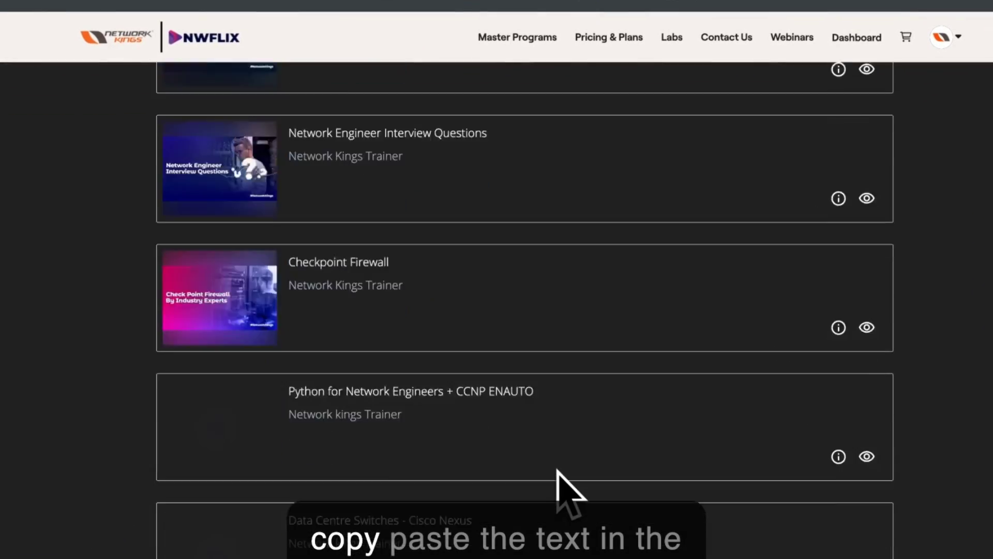
pyautogui.scroll(-5, 557, 471)
pyautogui.scroll(-5, 557, 471)
pyautogui.scroll(-10, 557, 471)
pyautogui.scroll(-10, 557, 471)
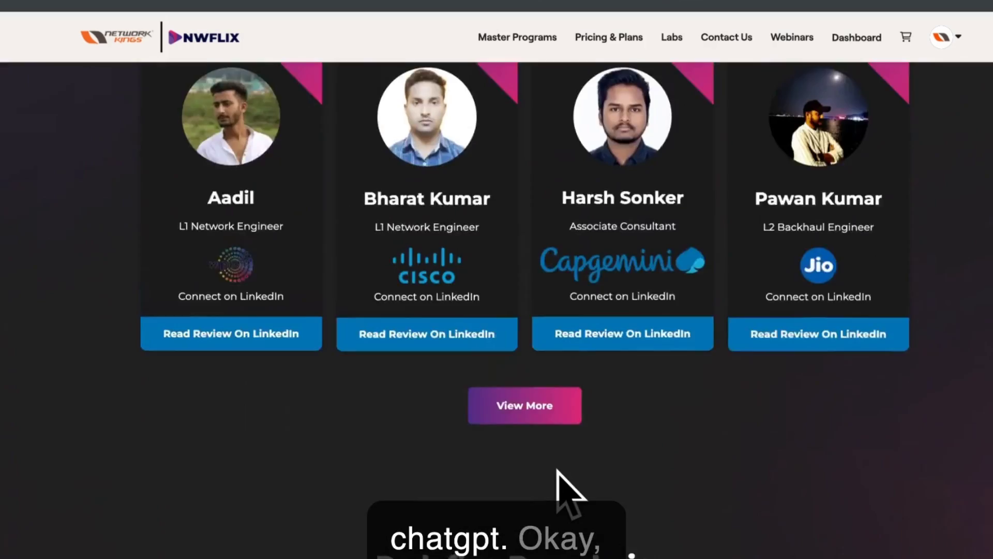
pyautogui.scroll(5, 557, 471)
pyautogui.scroll(10, 557, 471)
pyautogui.scroll(10, 557, 471)
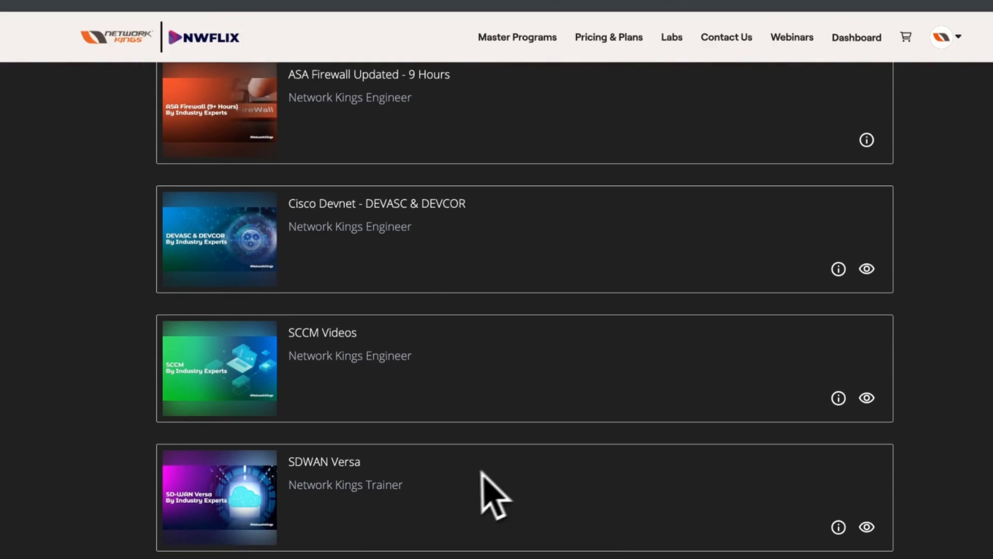
pyautogui.moveTo(482, 470); pyautogui.dragTo(460, 494)
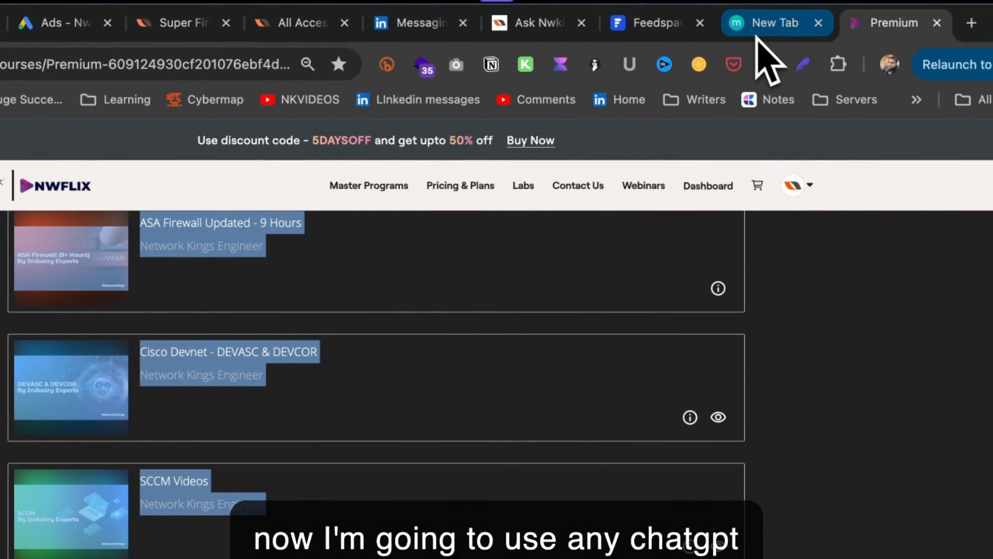
# Load ChatGPT by entering 'chat' in the empty new tab's address bar
pyautogui.click(758, 31)
pyautogui.write('chat.openai.com/cha')
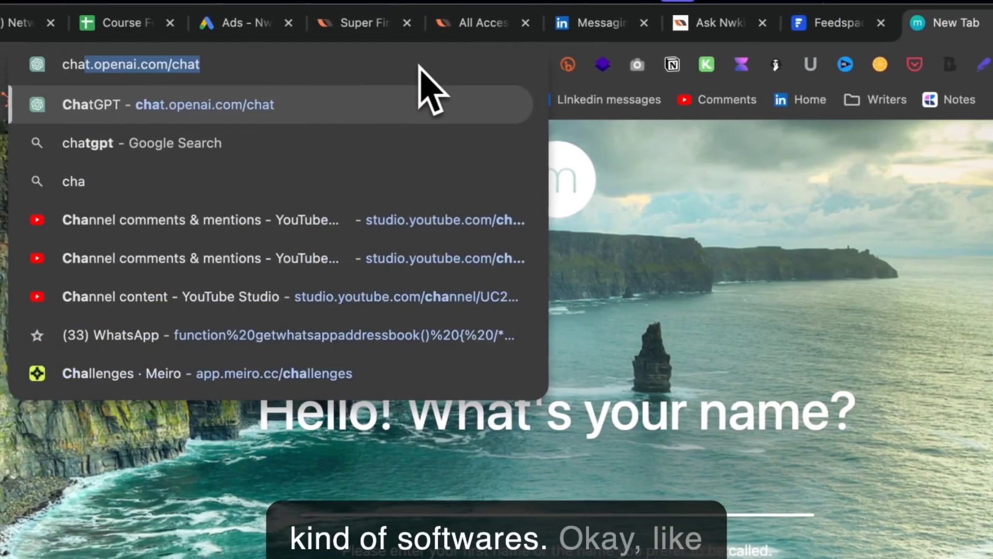
pyautogui.write('t')
pyautogui.press('Return')
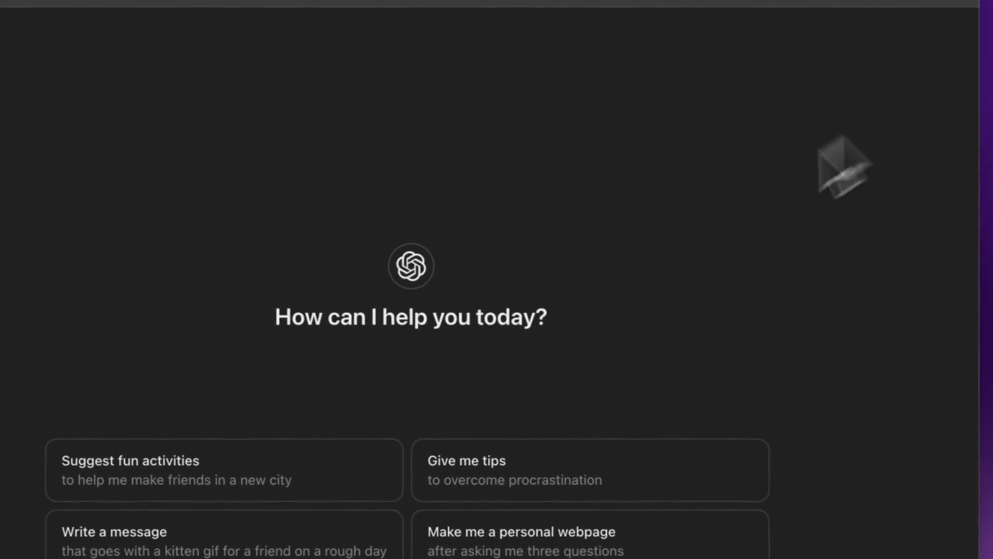
# Draft the 3-year roadmap request, stating a 500000 INR annual salary and interests
pyautogui.click(373, 466)
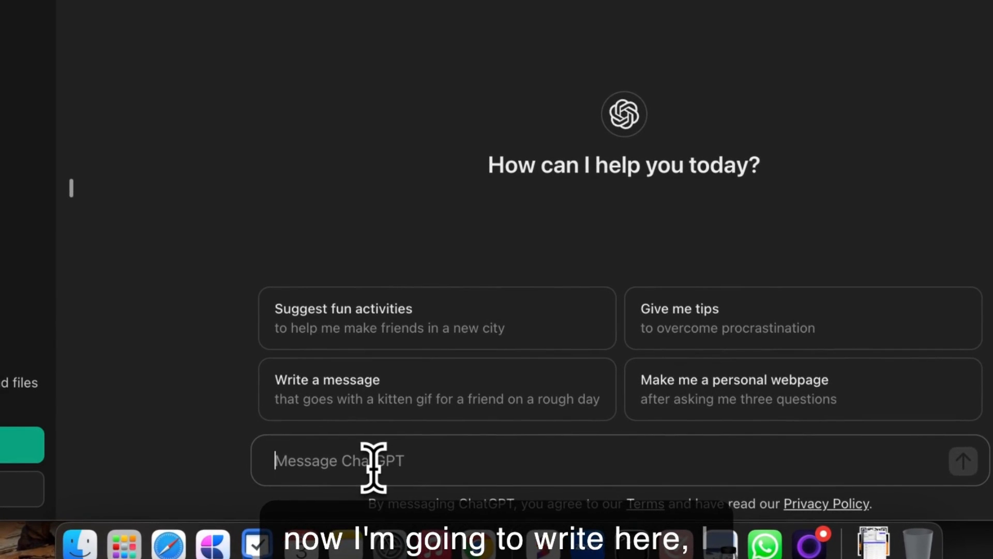
pyautogui.write('I want to create')
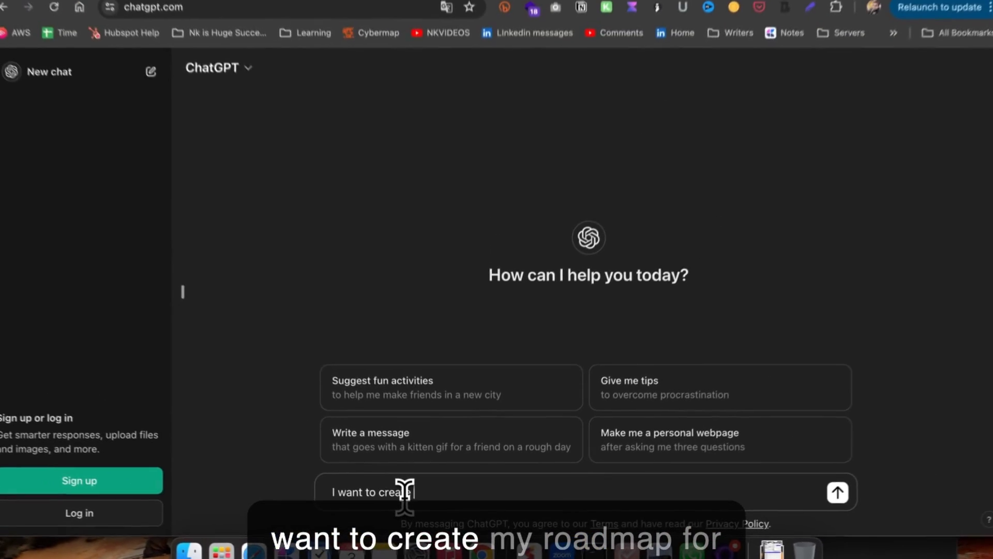
pyautogui.write(' my roadmap f')
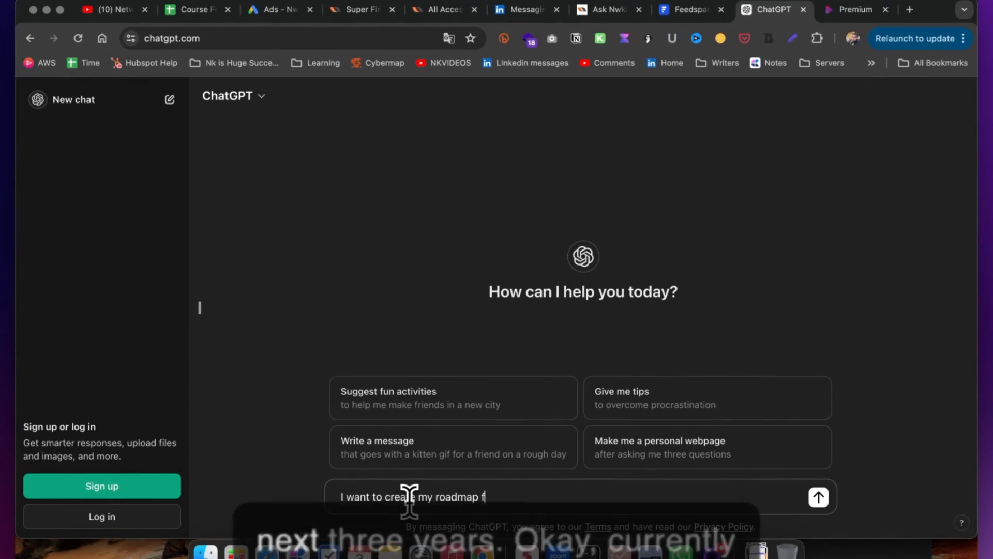
pyautogui.write('or next 3 years')
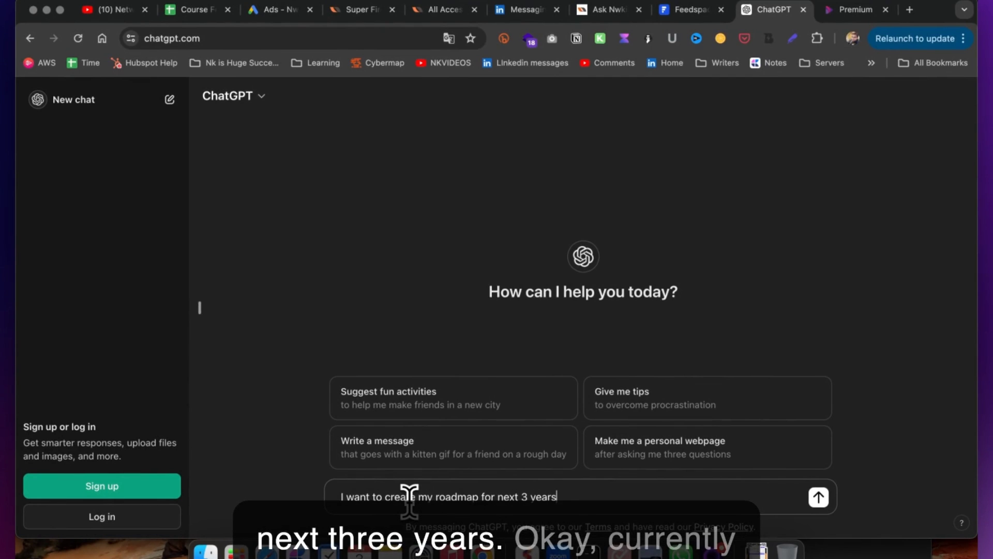
pyautogui.write('. Current')
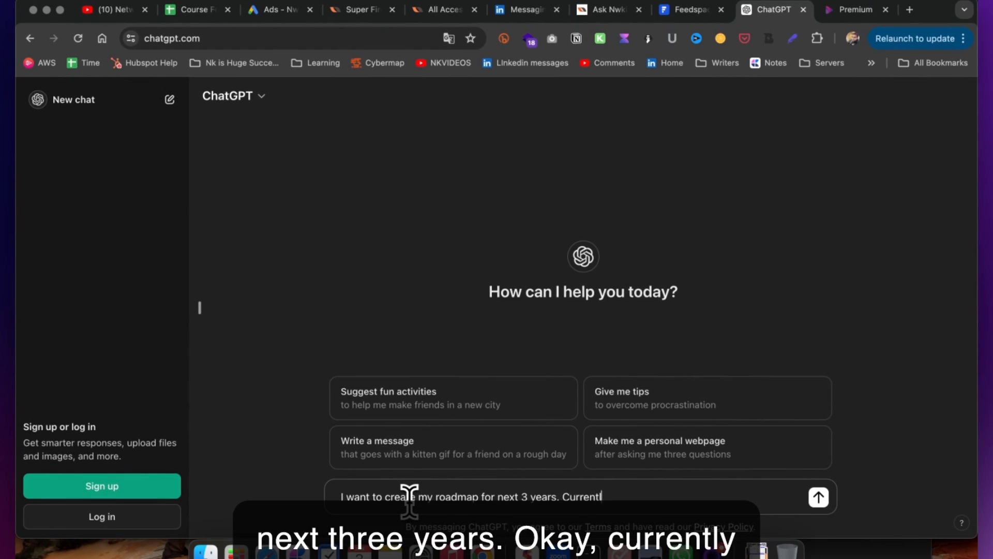
pyautogui.write('ly my salary is 500000')
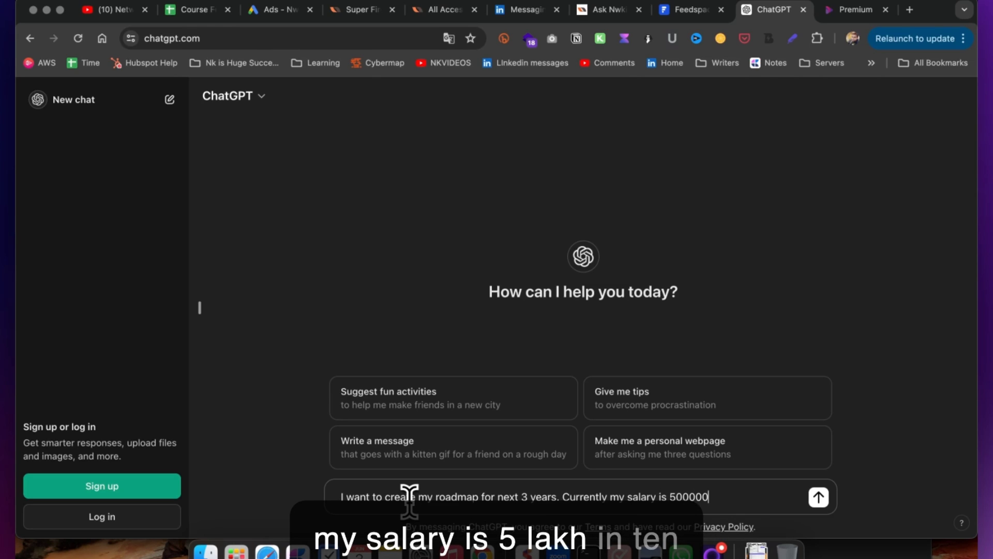
pyautogui.write(' INR and')
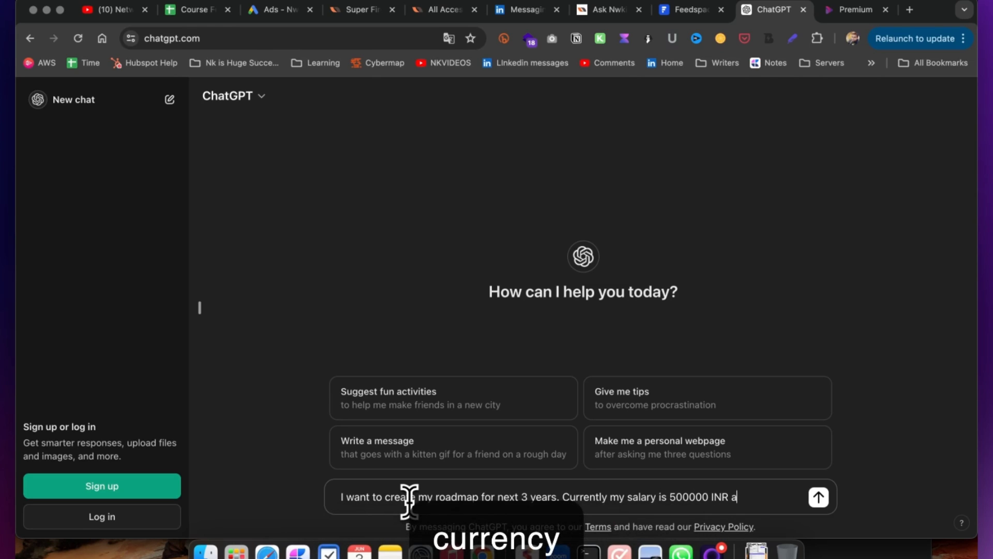
pyautogui.write(' I want to')
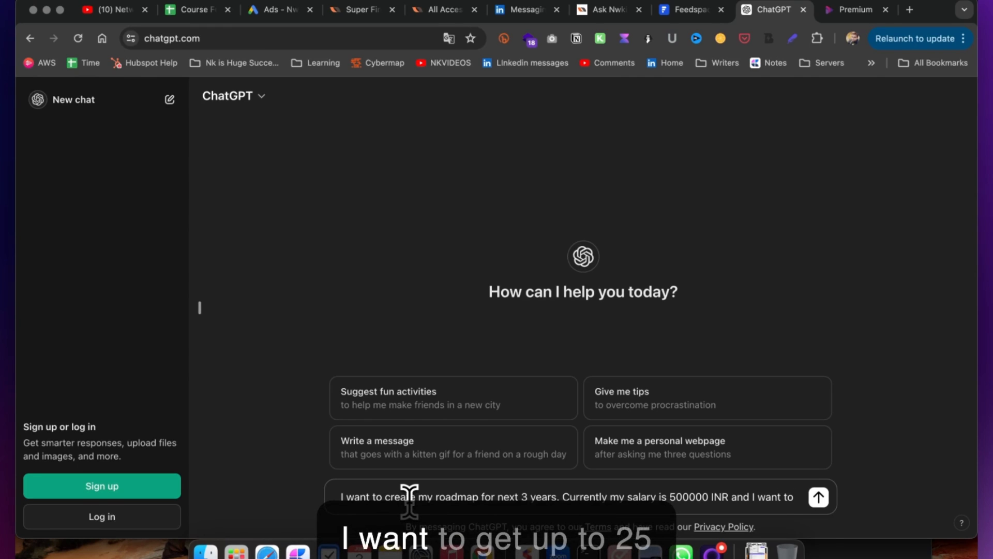
pyautogui.write(' get upto 25 lacs')
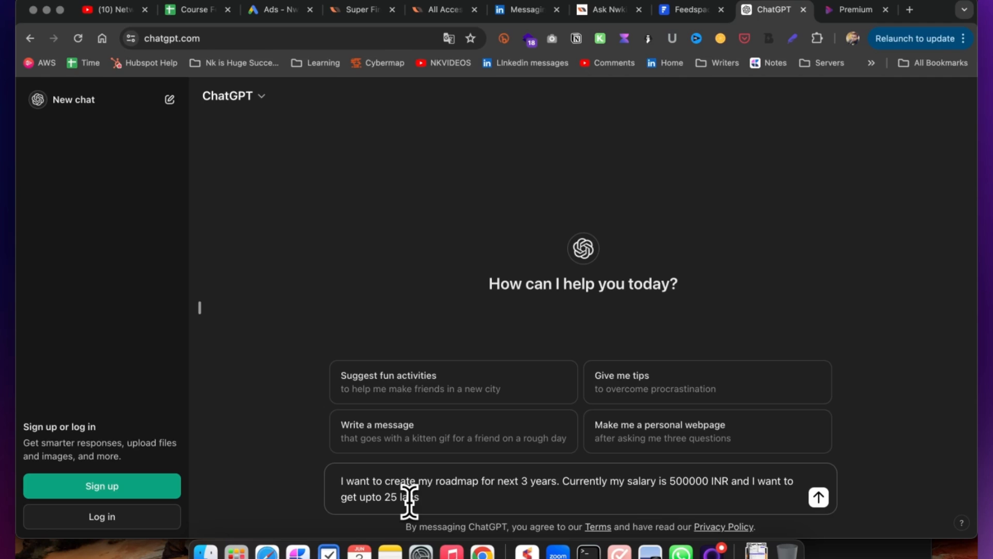
pyautogui.click(629, 480)
pyautogui.write('an')
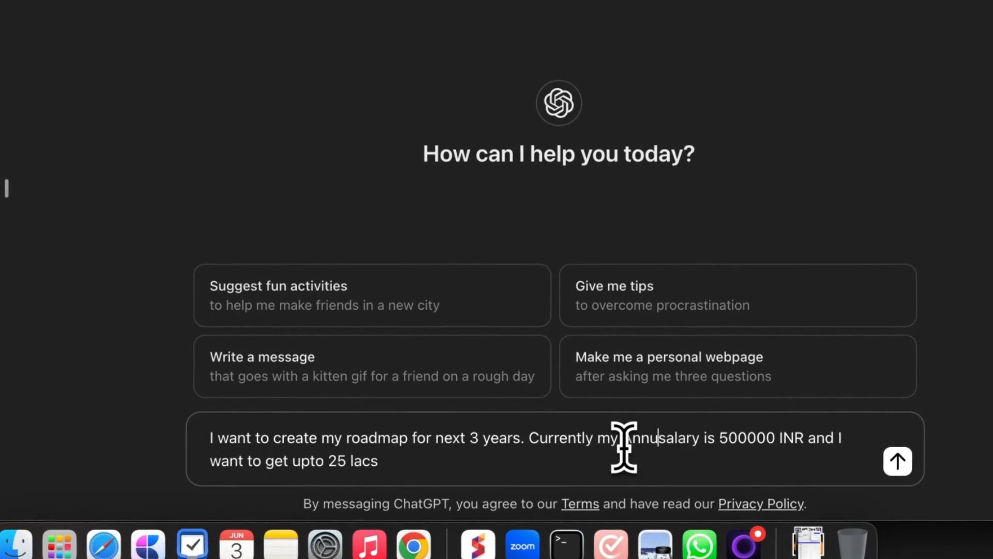
pyautogui.write('nual')
pyautogui.click(423, 465)
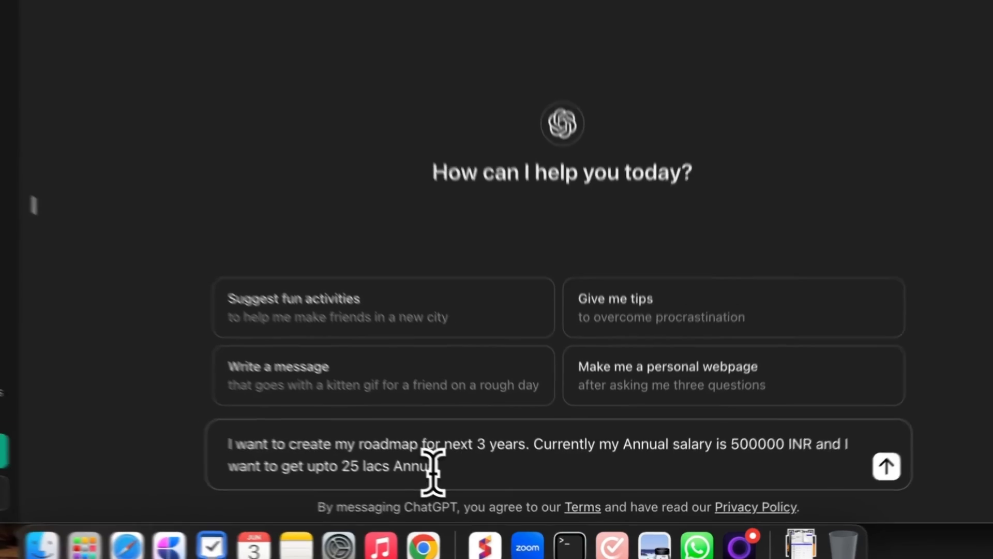
pyautogui.write('ally. So ')
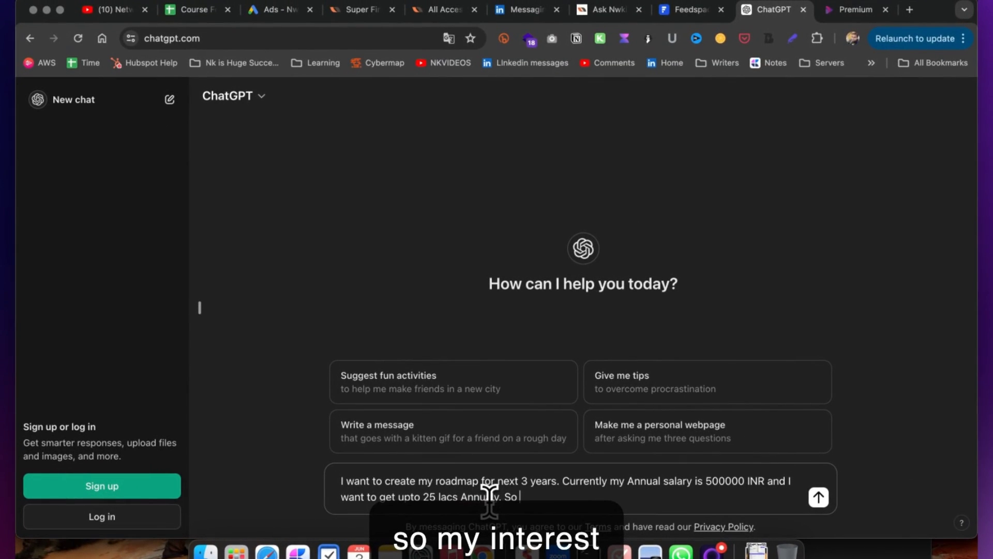
pyautogui.press('BackSpace')
pyautogui.press('BackSpace')
pyautogui.press('BackSpace')
pyautogui.write('My inter')
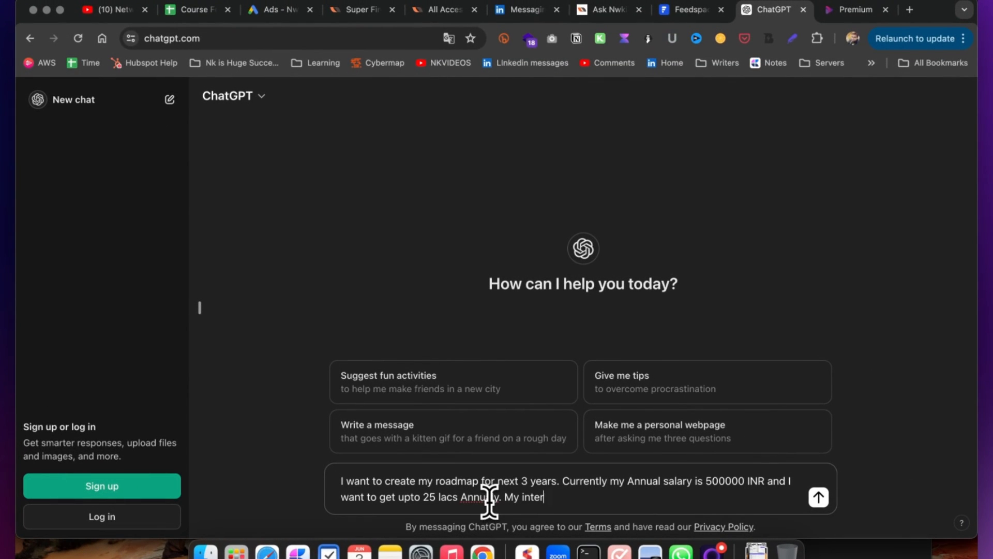
pyautogui.write('est area is Clo')
pyautogui.write('ud')
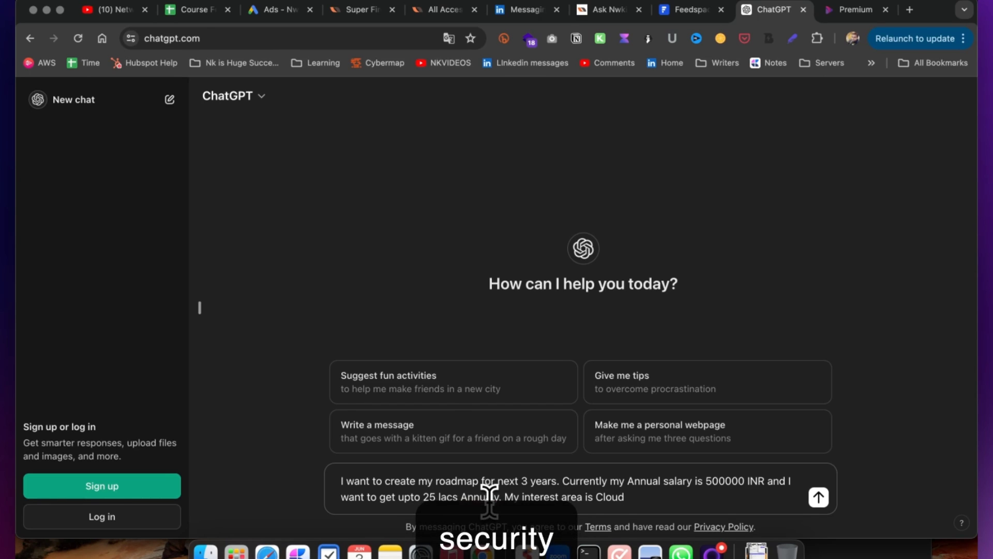
pyautogui.write('security and')
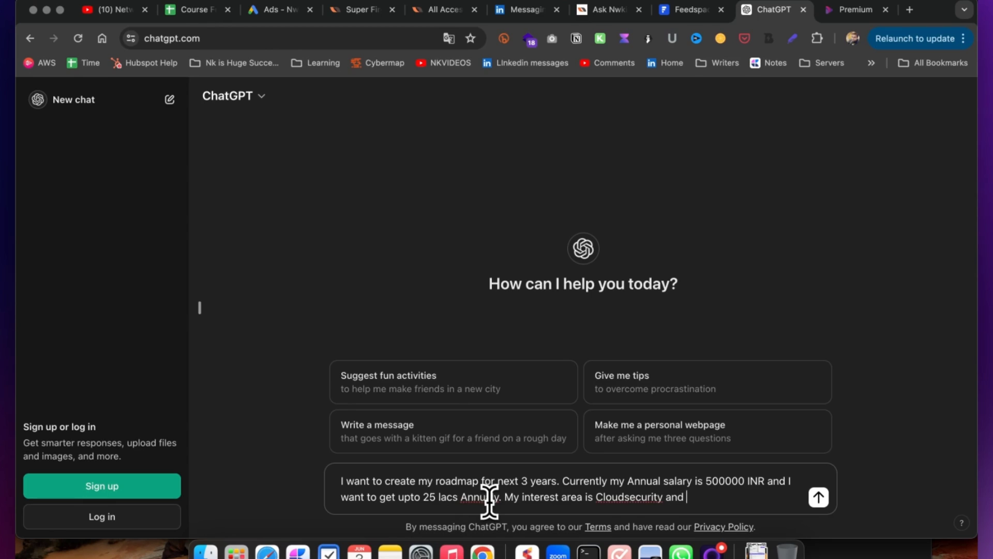
pyautogui.write('Dev')
pyautogui.write('secops.')
# Add a line asking for yearly, monthly and weekly study goals
pyautogui.hotkey('shift', 'Return')
pyautogui.hotkey('shift', 'Return')
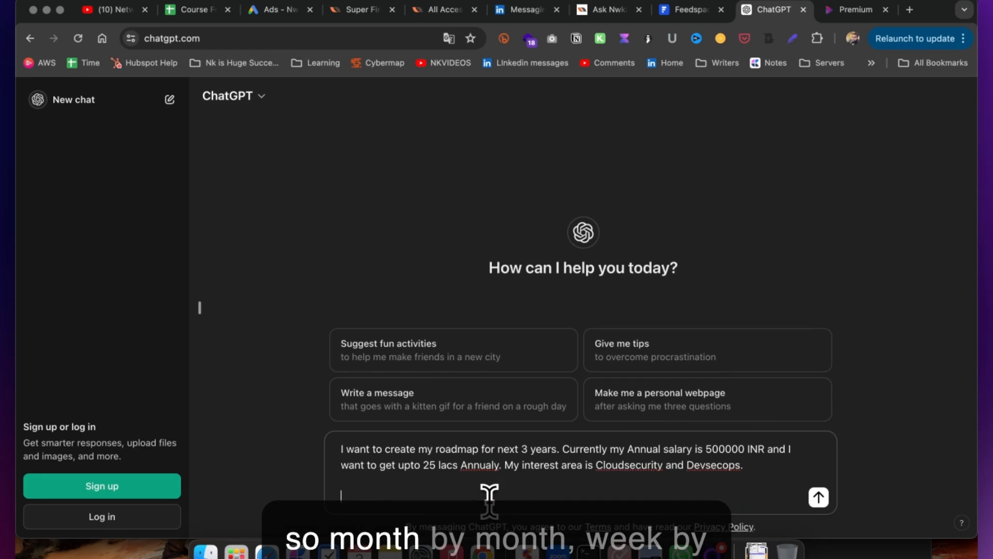
pyautogui.write('h, W')
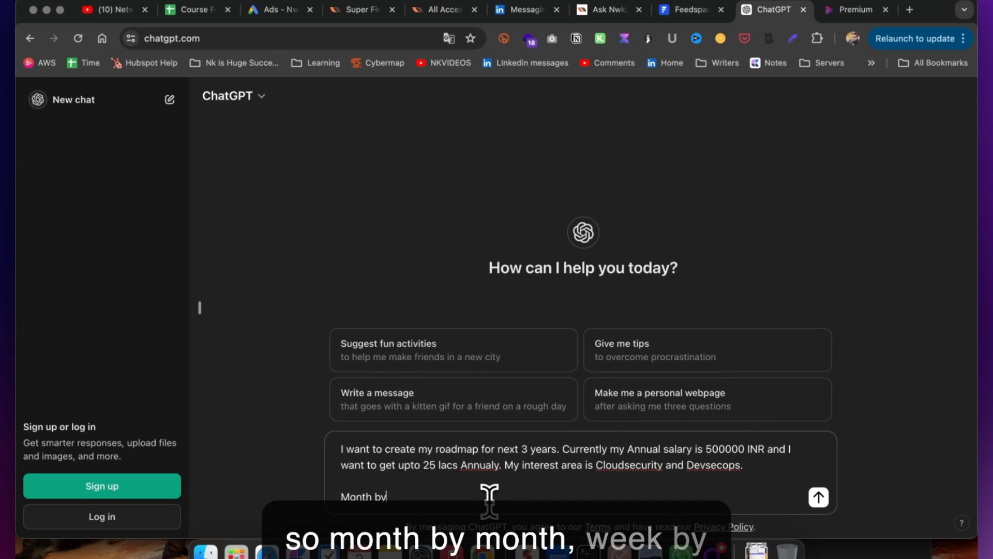
pyautogui.write('eek by week creat')
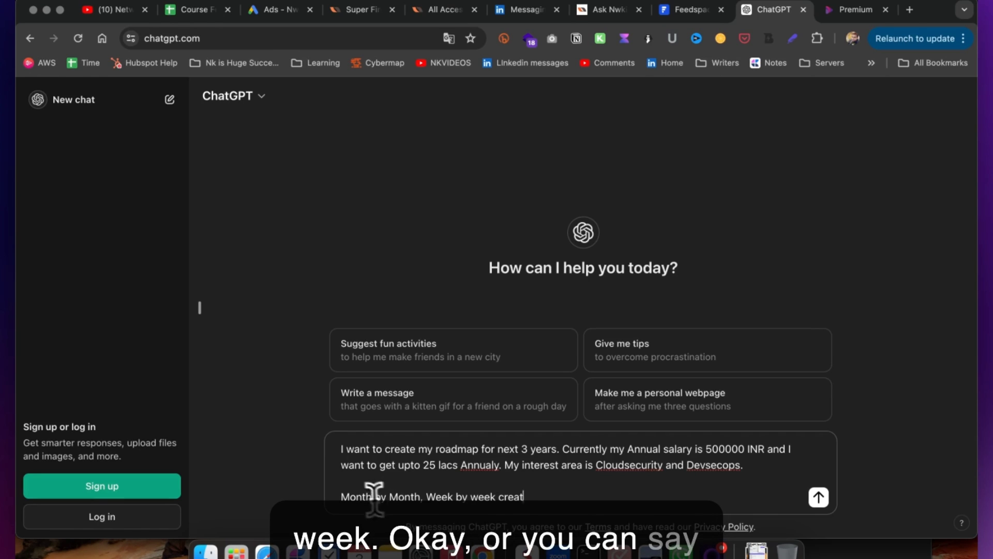
pyautogui.tripleClick(374, 497)
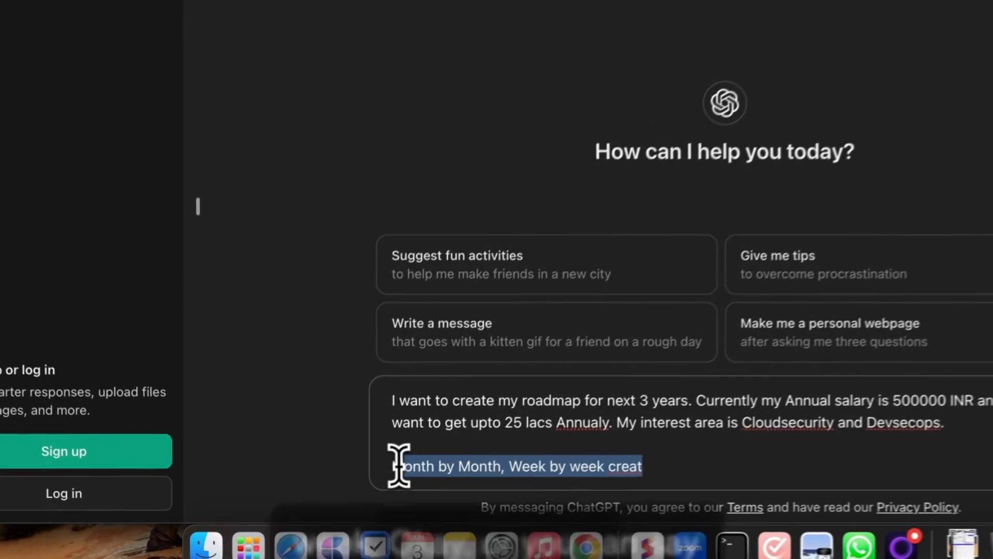
pyautogui.press('BackSpace')
pyautogui.write('create ')
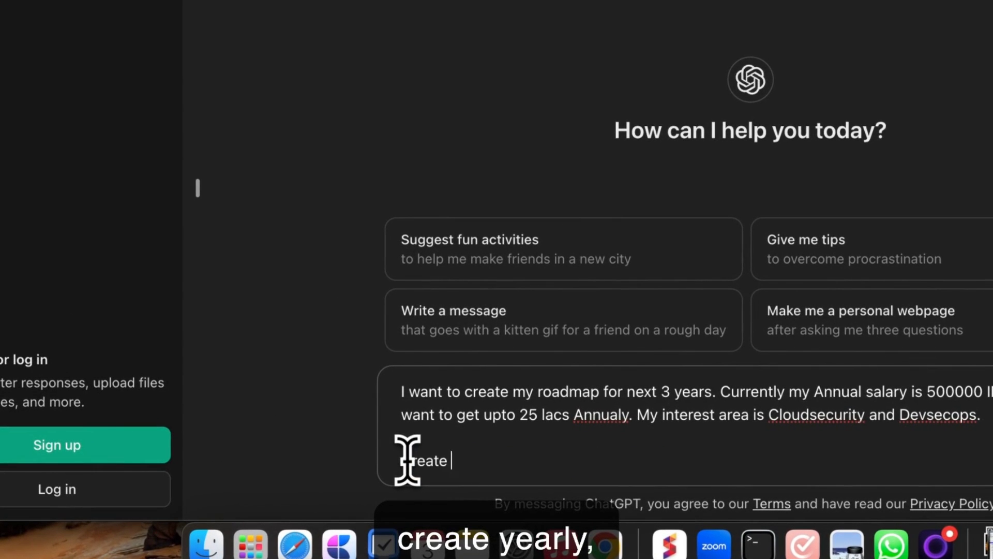
pyautogui.write('year')
pyautogui.press('BackSpace')
pyautogui.press('BackSpace')
pyautogui.write('earl')
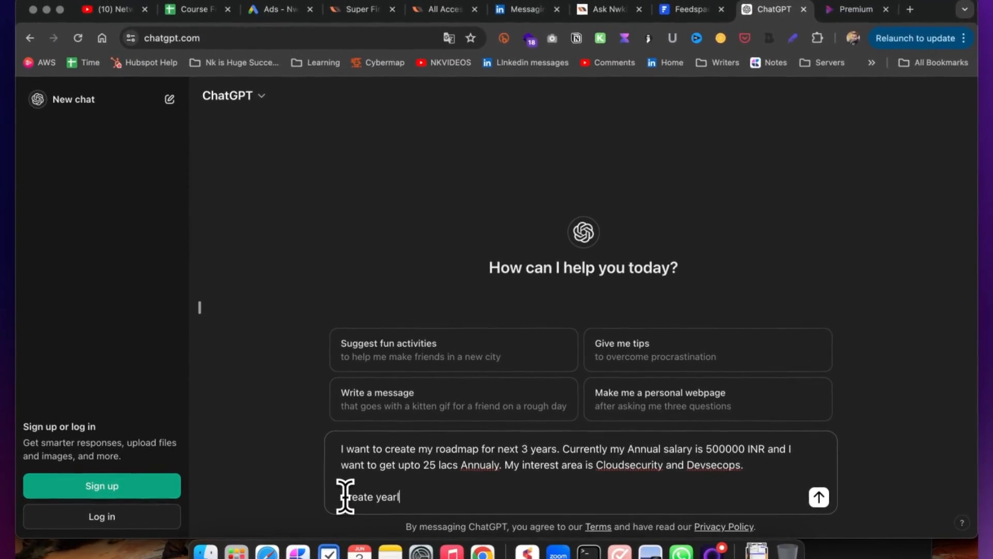
pyautogui.write('y, monthly ')
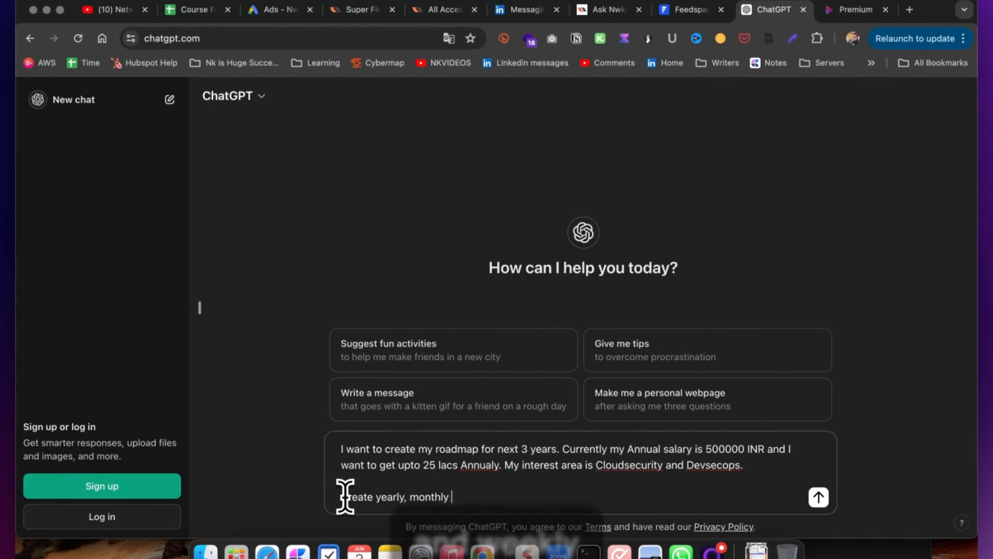
pyautogui.write('and weekl')
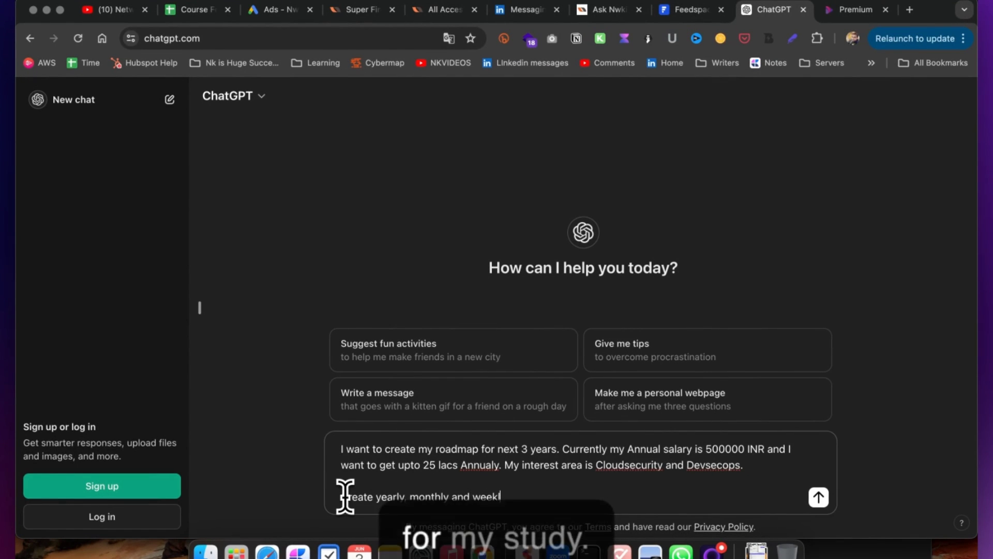
pyautogui.write('y goals for my')
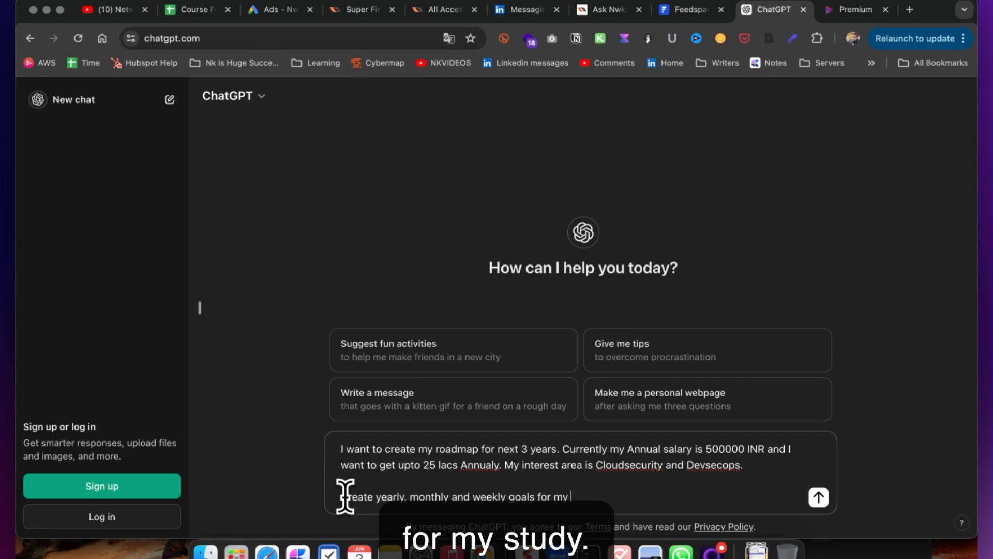
pyautogui.write('study.')
pyautogui.hotkey('shift', 'Return')
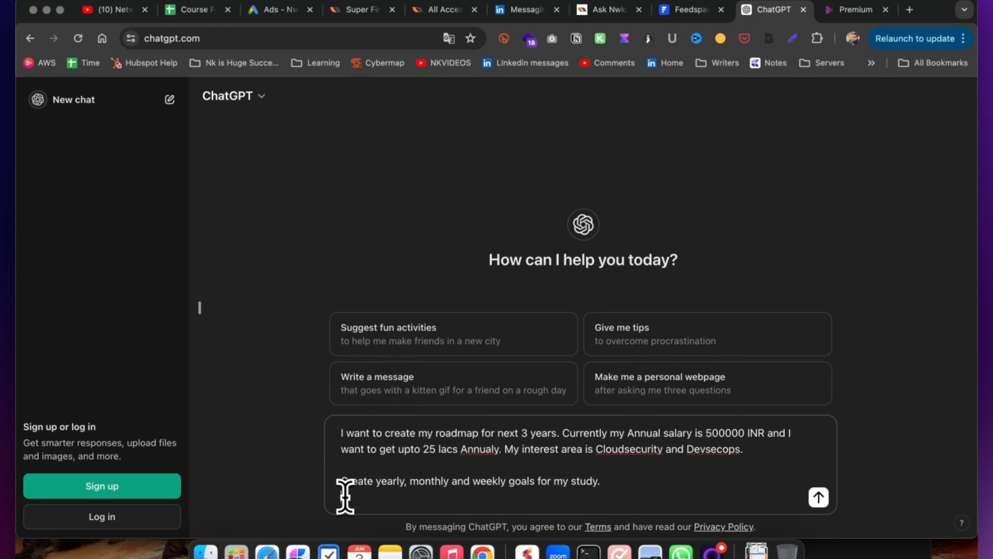
# Note the subscribed Network Kings courses and paste the copied course list
pyautogui.hotkey('shift', 'Return')
pyautogui.write('Already subsci')
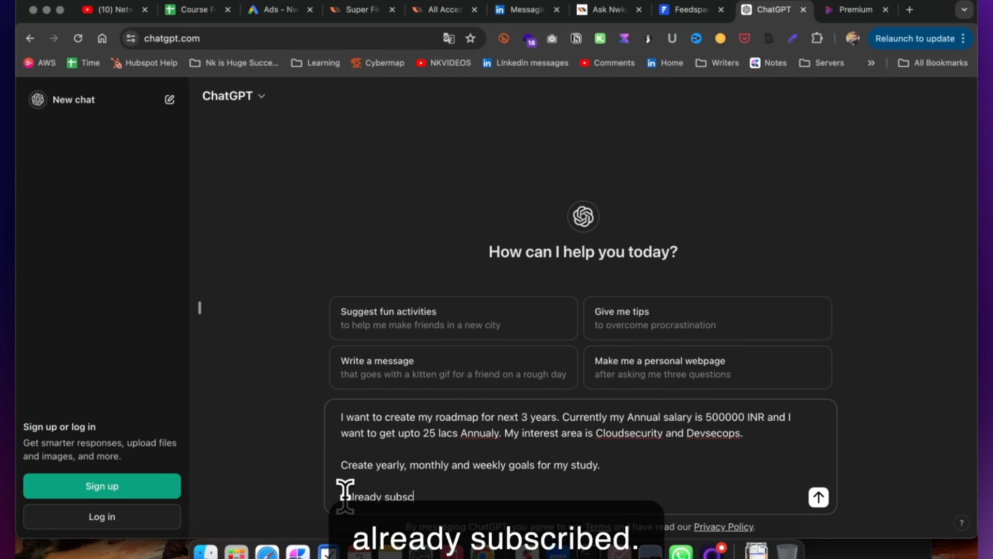
pyautogui.write('p')
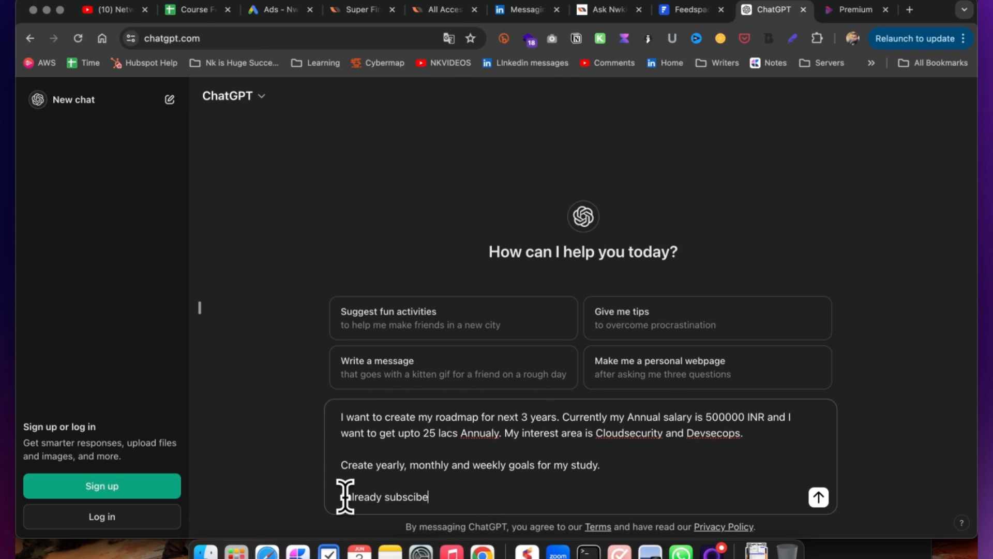
pyautogui.rightClick(397, 497)
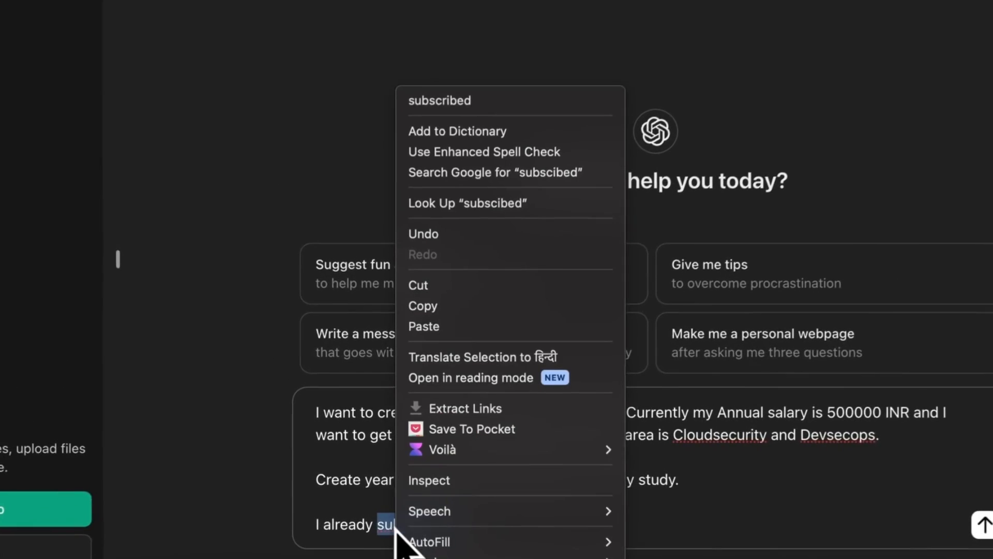
pyautogui.click(479, 101)
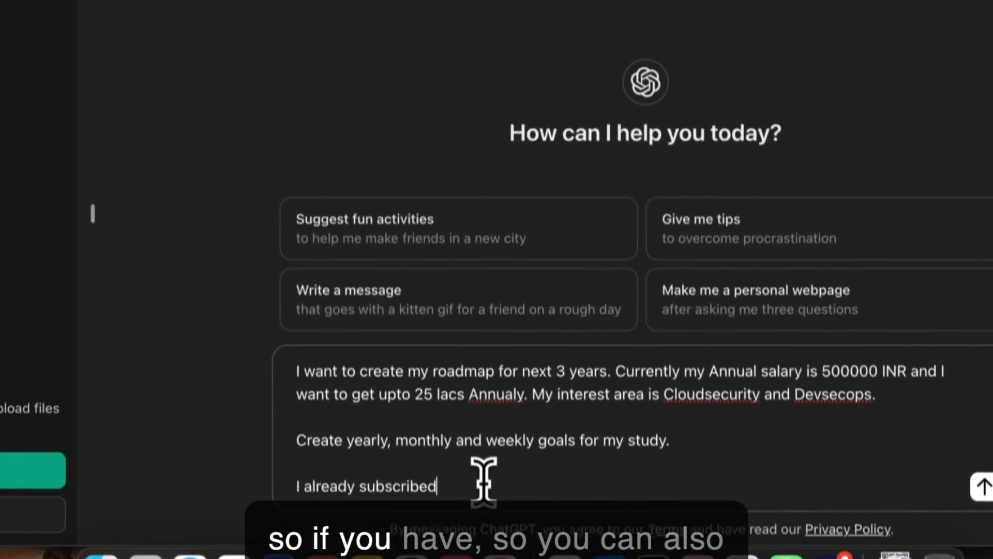
pyautogui.write('Network K')
pyautogui.write('ings')
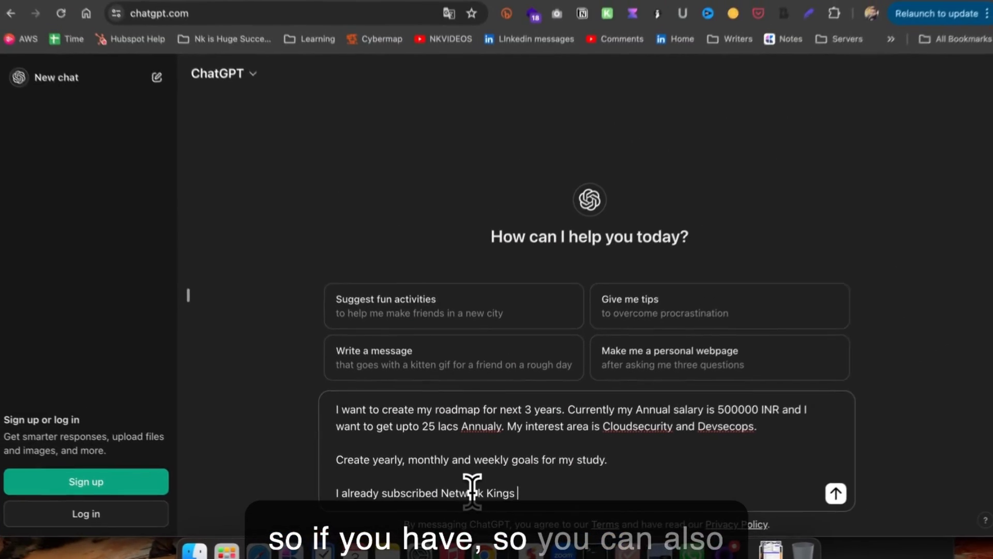
pyautogui.write(' Courses')
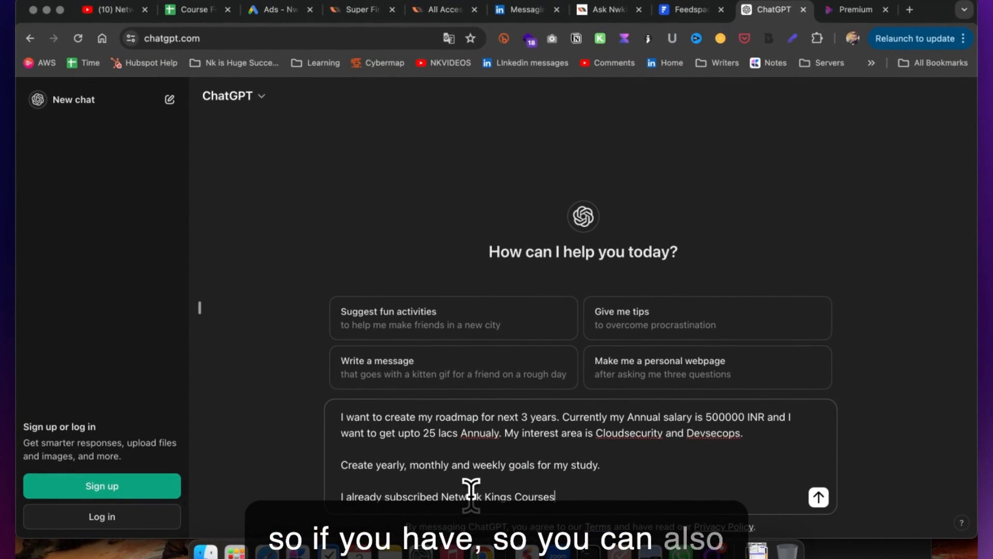
pyautogui.write('. here')
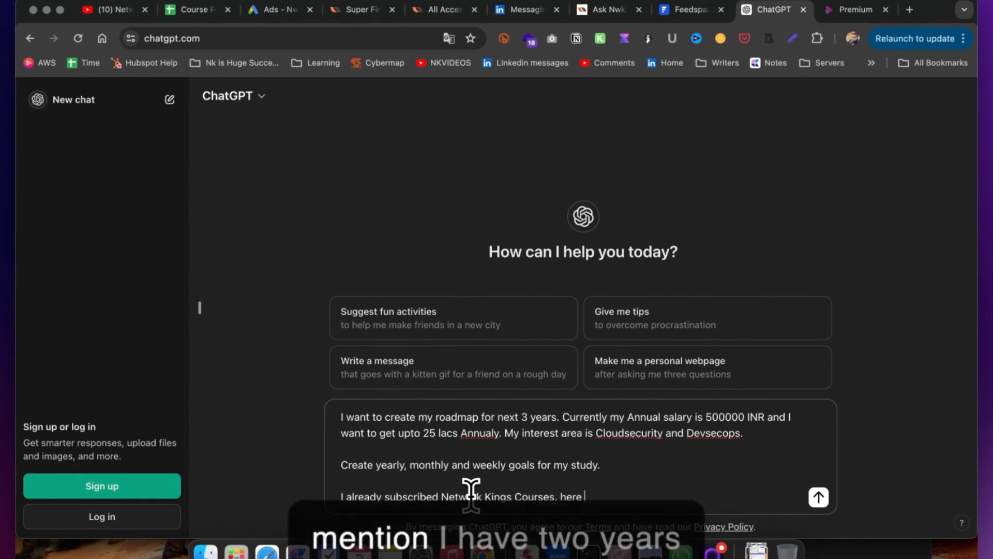
pyautogui.write(' is the List')
pyautogui.hotkey('shift', 'Return')
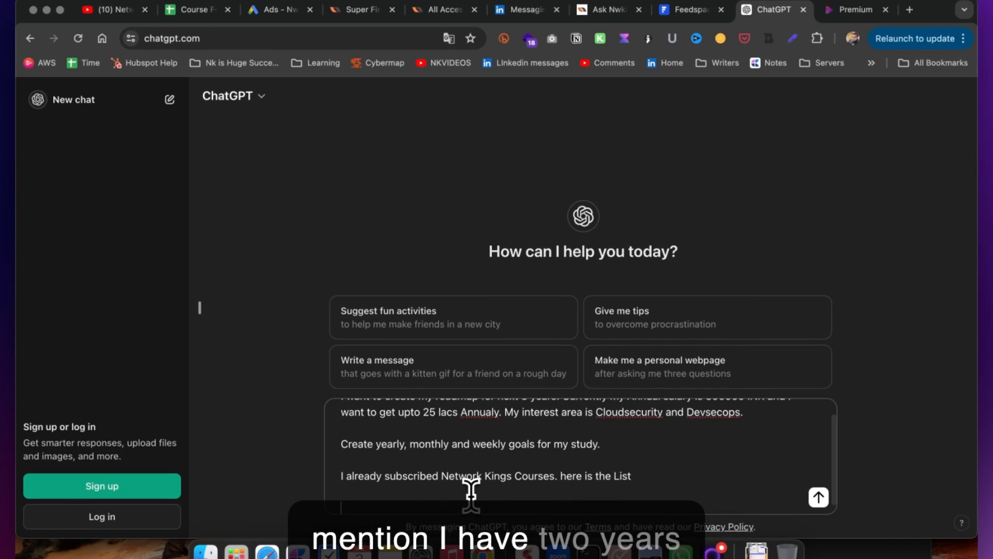
pyautogui.press('super+v')
# Insert 'I have 2 years experience as Network Engineer.' after Devsecops
pyautogui.scroll(2, 455, 486)
pyautogui.scroll(3, 444, 494)
pyautogui.scroll(10, 443, 501)
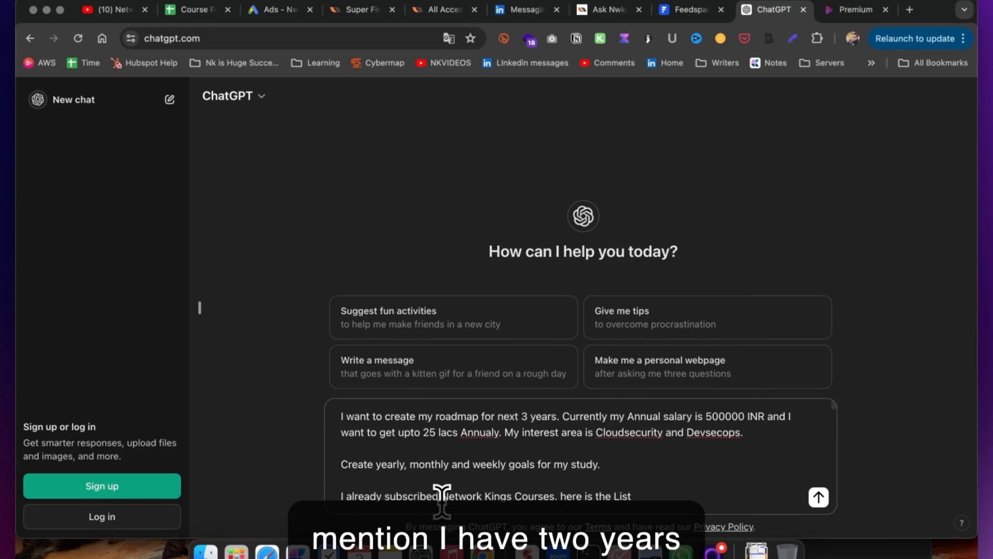
pyautogui.click(771, 433)
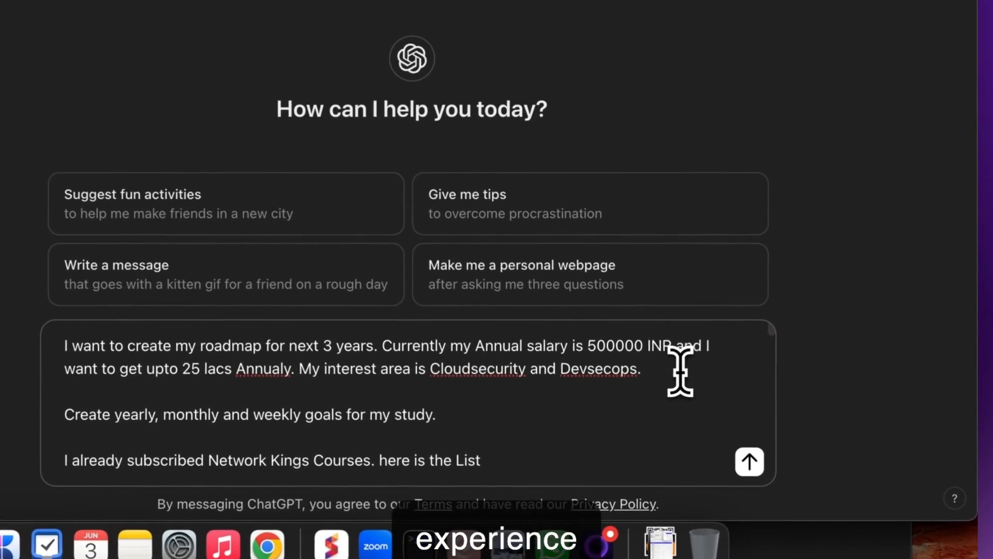
pyautogui.write(' I have 2 years e')
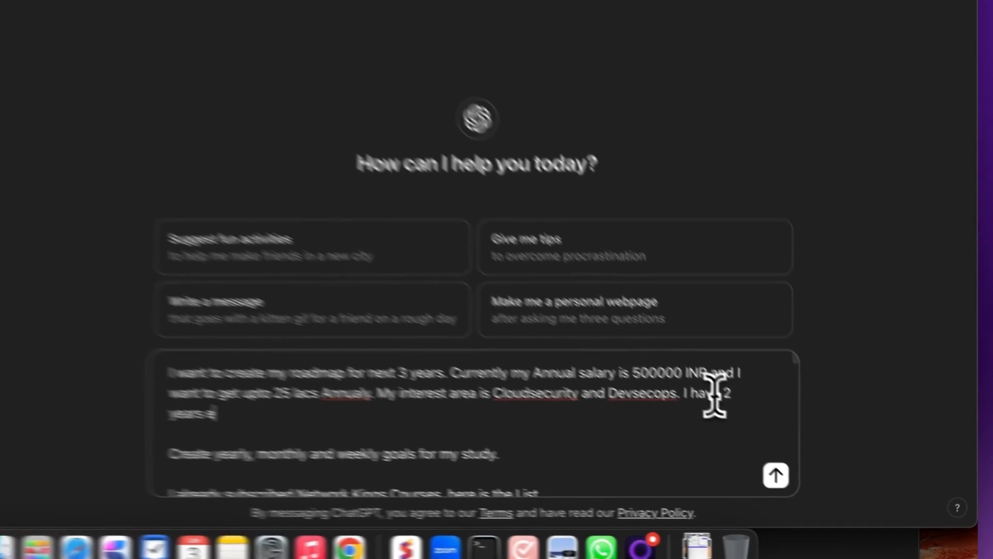
pyautogui.write('xperince into Networkin')
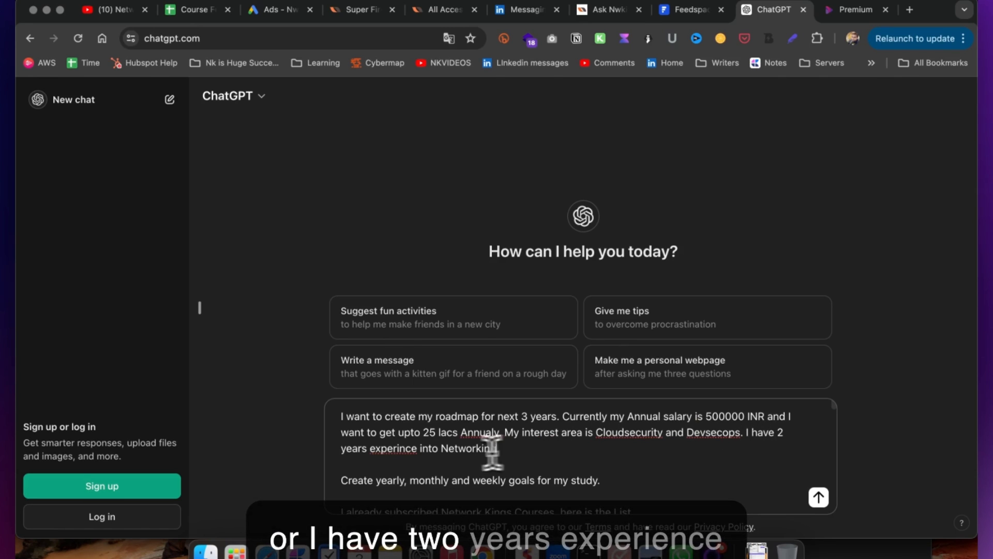
pyautogui.moveTo(498, 450); pyautogui.dragTo(420, 450)
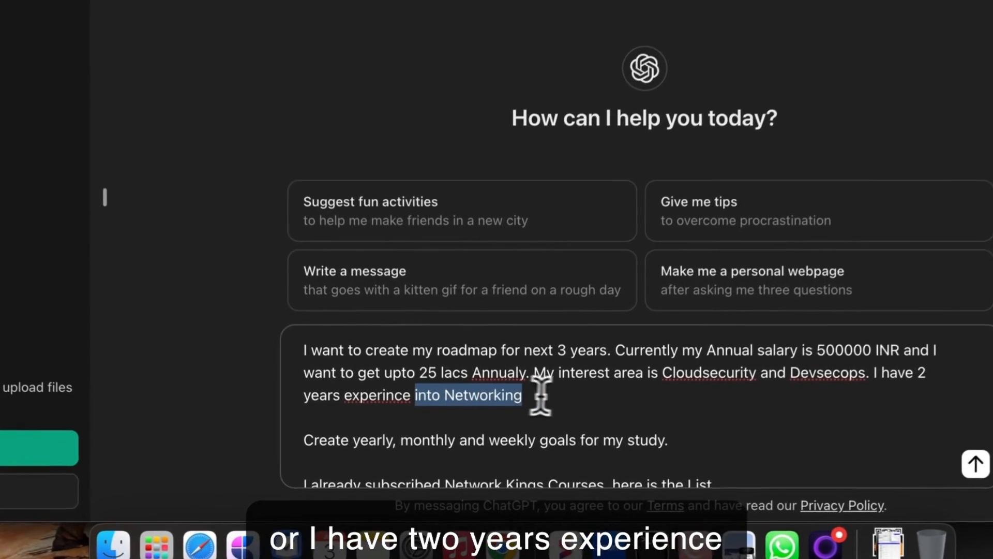
pyautogui.write('as Net')
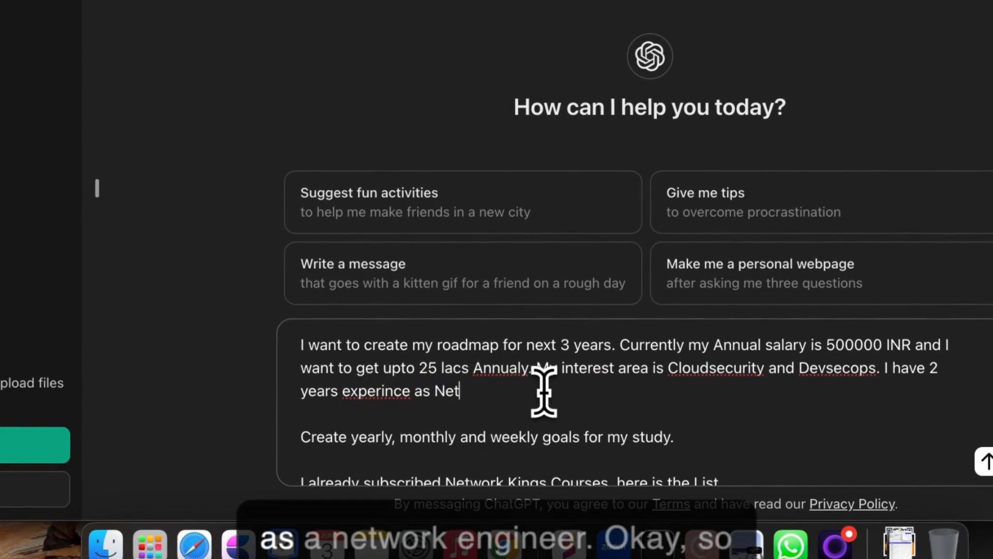
pyautogui.write('work Engineer.')
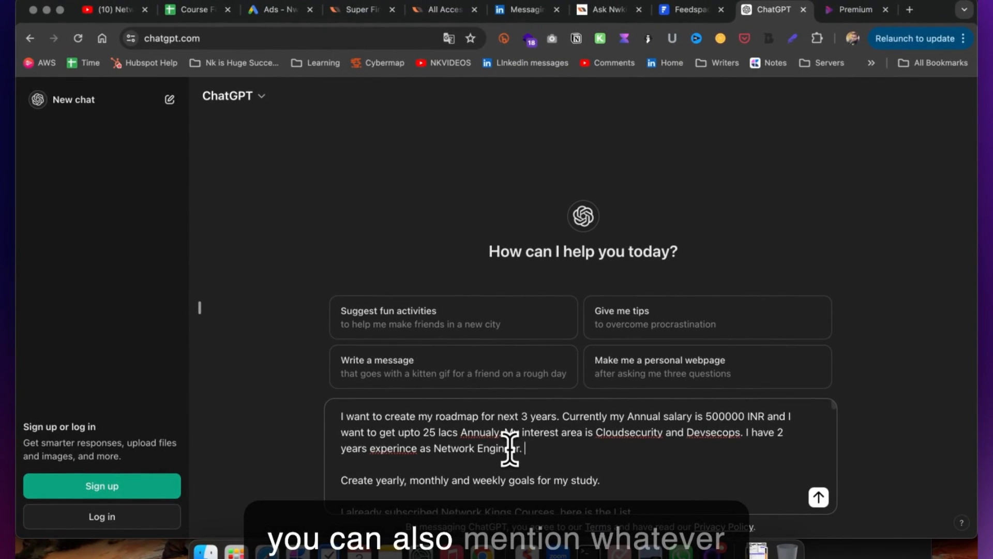
# Review the finished roadmap prompt and send it to ChatGPT
pyautogui.press('super+a')
pyautogui.click(515, 448)
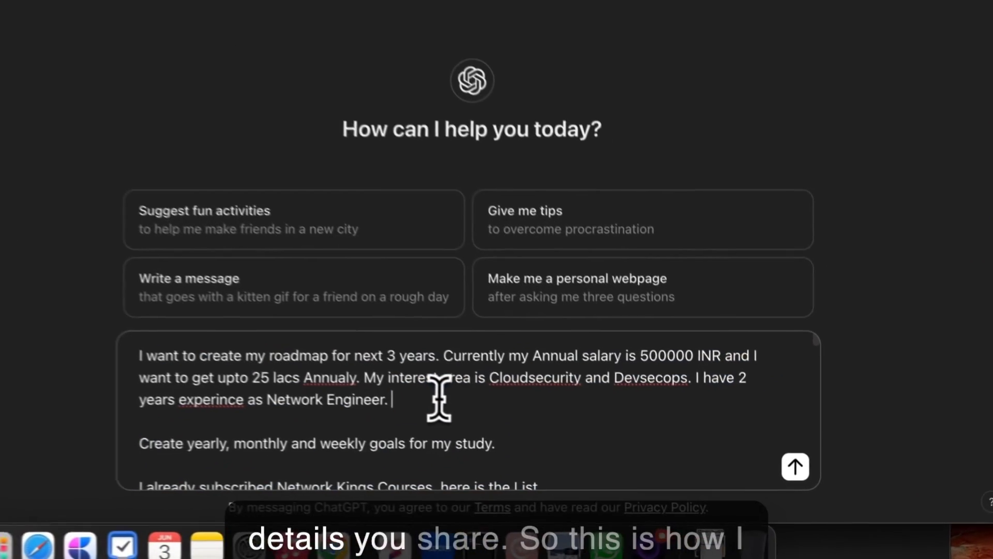
pyautogui.scroll(-3, 559, 446)
pyautogui.press('super+a')
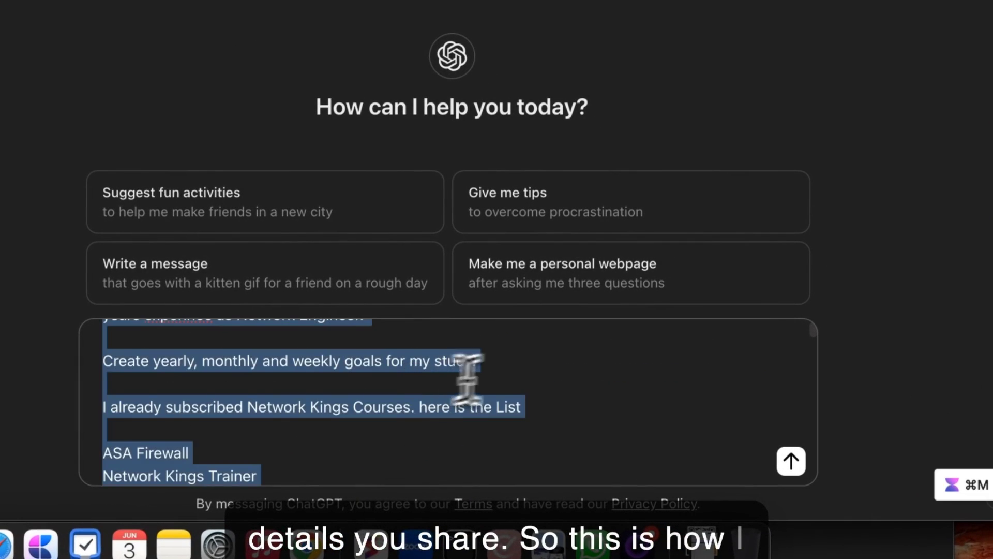
# Scroll the reply and highlight the Year 1 yearly goal and Month 1-3 goal
pyautogui.click(792, 463)
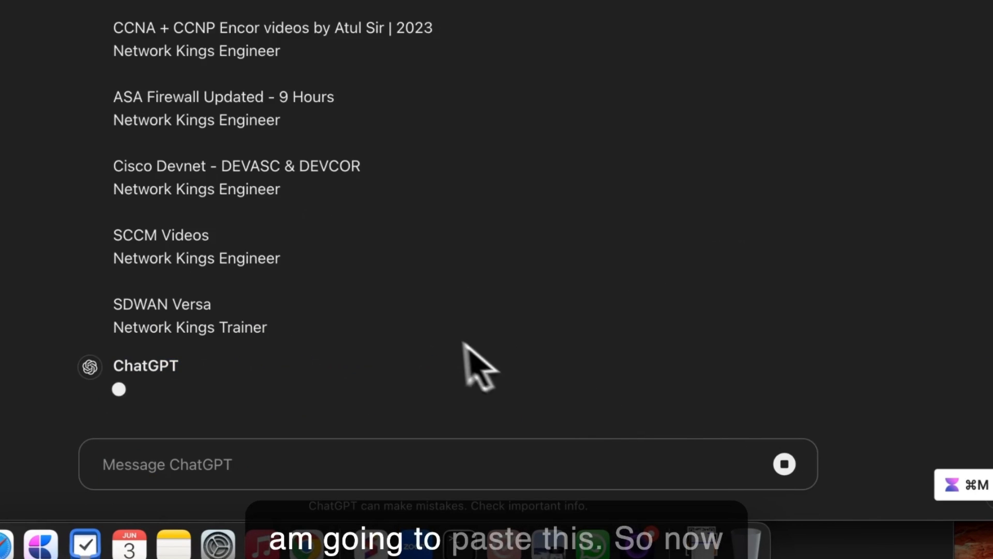
pyautogui.scroll(10, 445, 347)
pyautogui.scroll(-10, 438, 342)
pyautogui.scroll(-10, 538, 405)
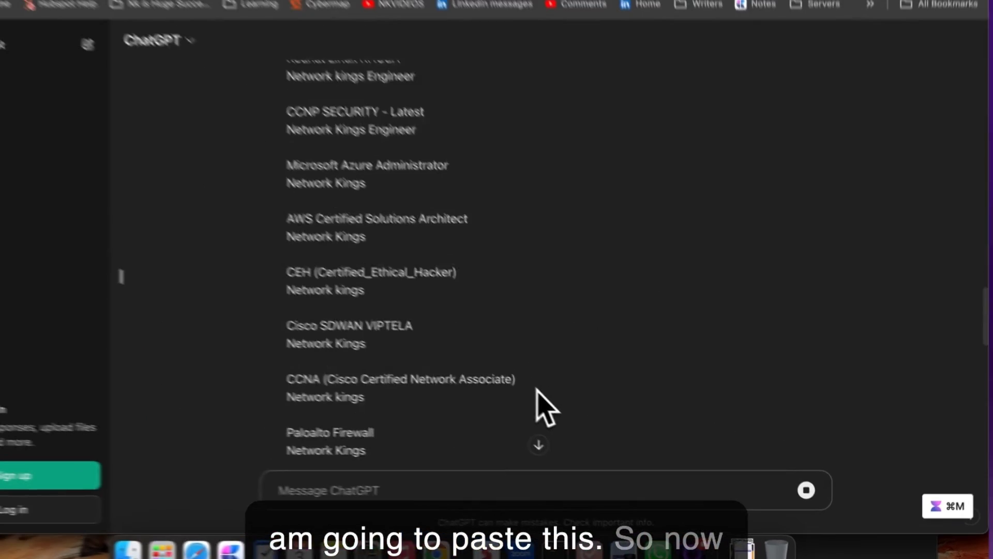
pyautogui.scroll(-10, 569, 409)
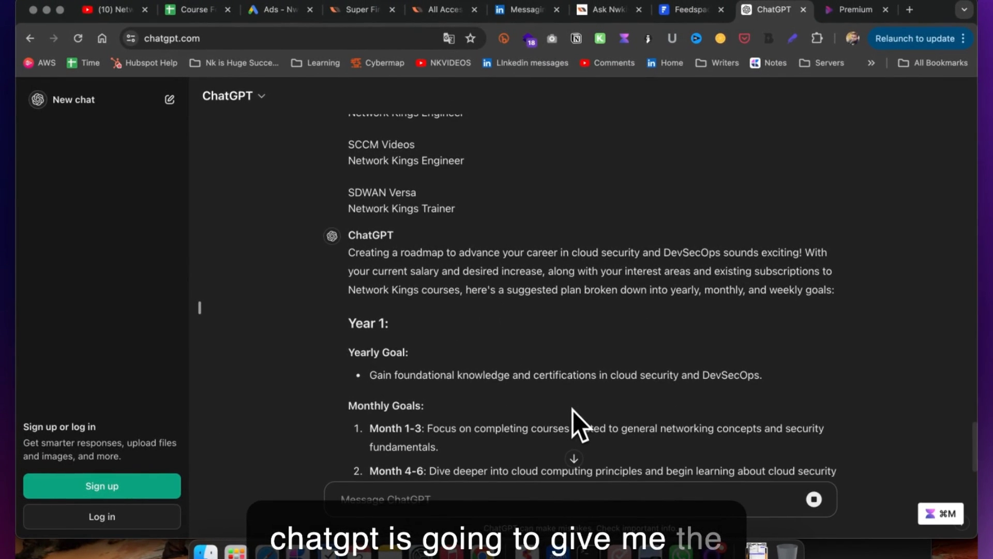
pyautogui.scroll(-3, 573, 410)
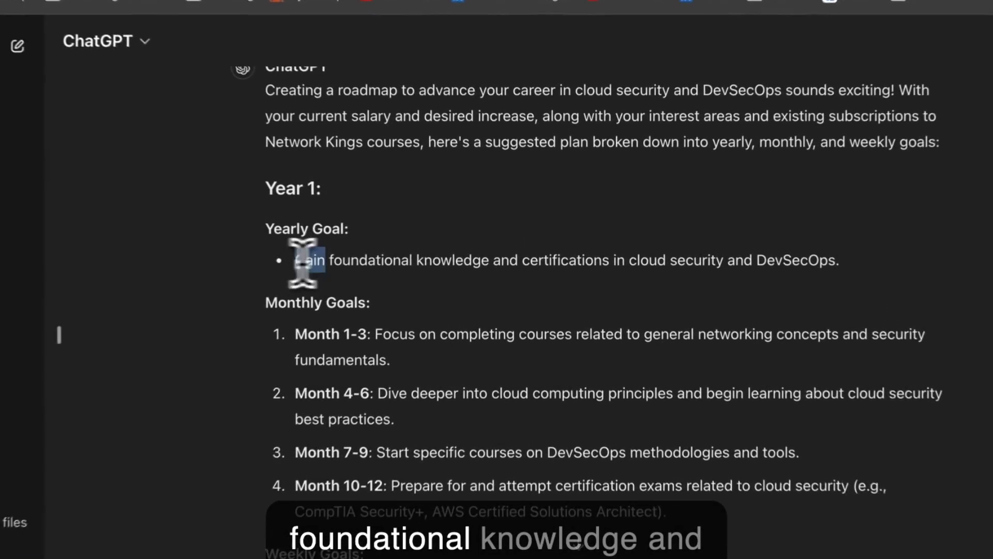
pyautogui.moveTo(369, 253); pyautogui.dragTo(761, 258)
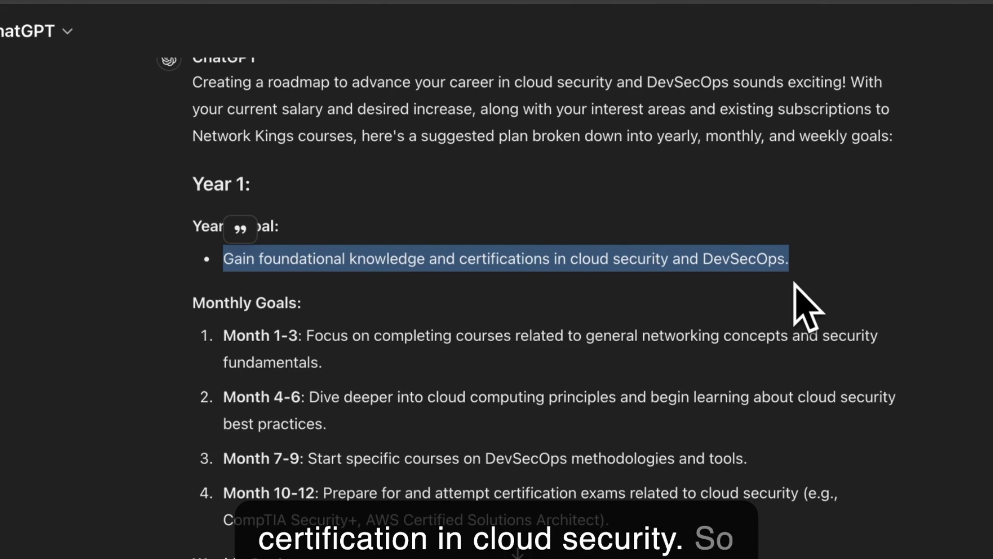
pyautogui.scroll(-3, 796, 284)
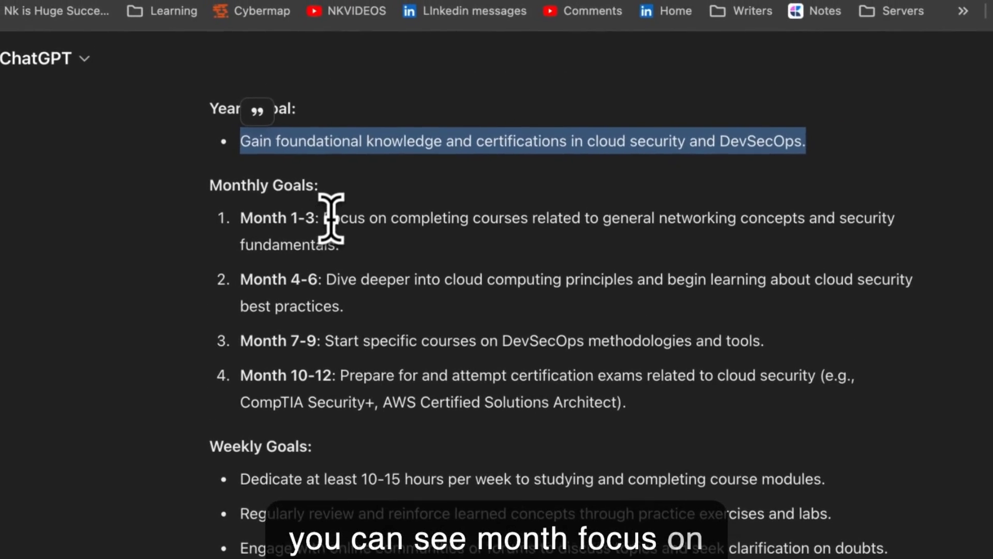
pyautogui.moveTo(331, 219); pyautogui.dragTo(361, 234)
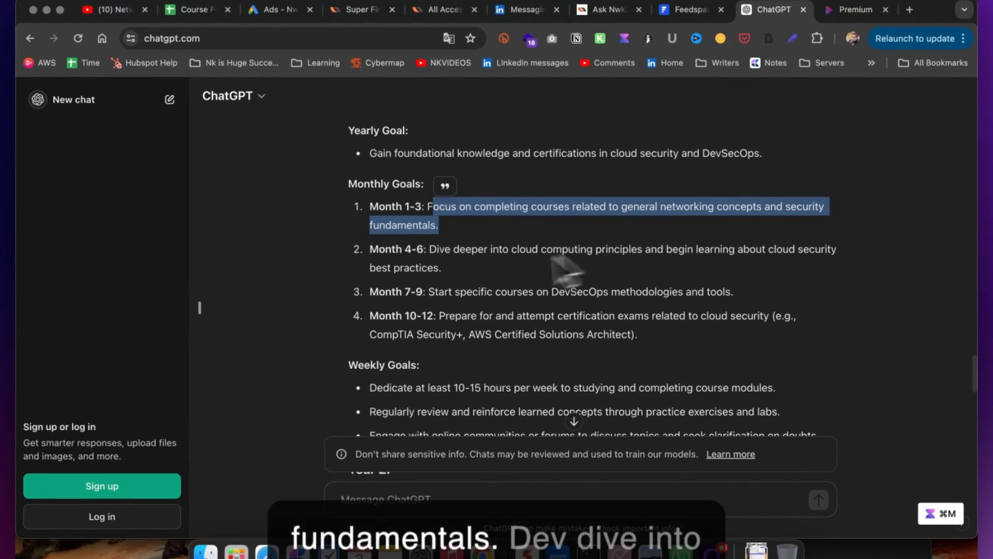
# Highlight the Month 4-6, 7-9, 10-12 goals and 10-15 hours weekly goal, then read to the end
pyautogui.moveTo(428, 249); pyautogui.dragTo(469, 266)
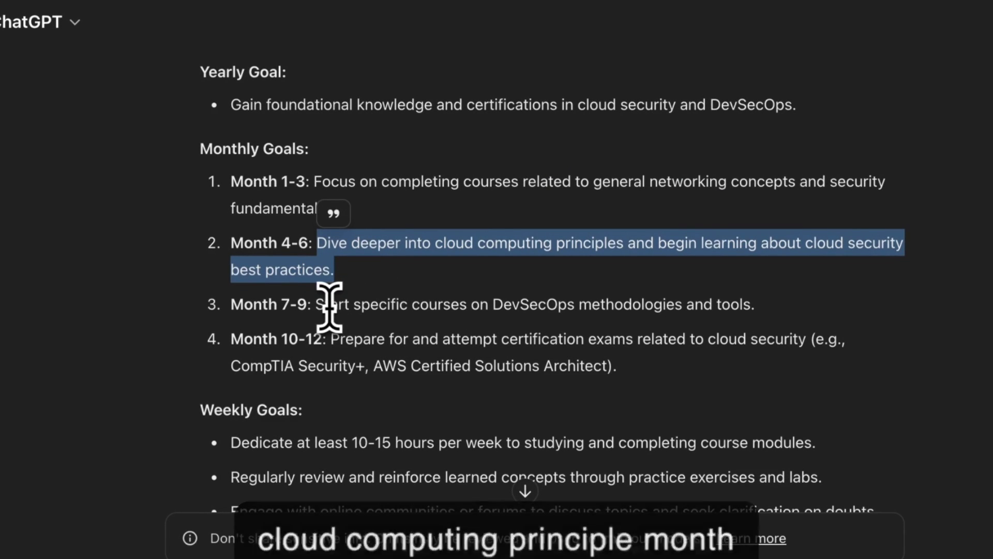
pyautogui.moveTo(316, 305); pyautogui.dragTo(714, 305)
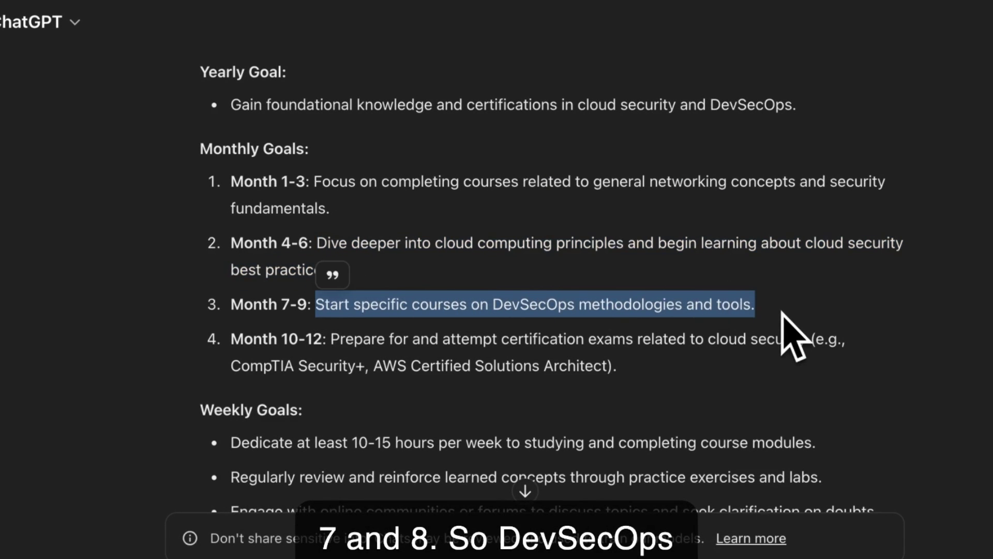
pyautogui.scroll(-2, 782, 313)
pyautogui.moveTo(341, 242); pyautogui.dragTo(641, 310)
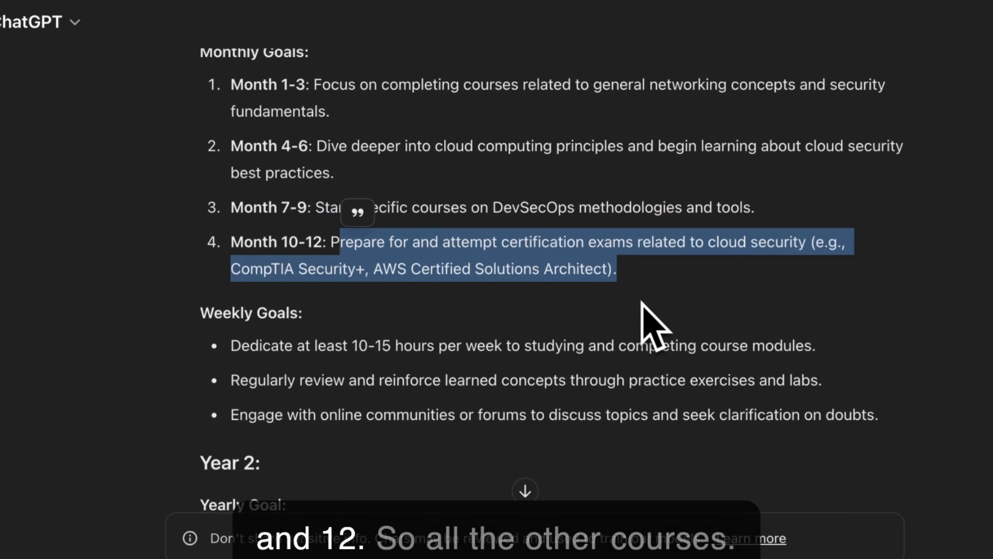
pyautogui.scroll(-3, 647, 316)
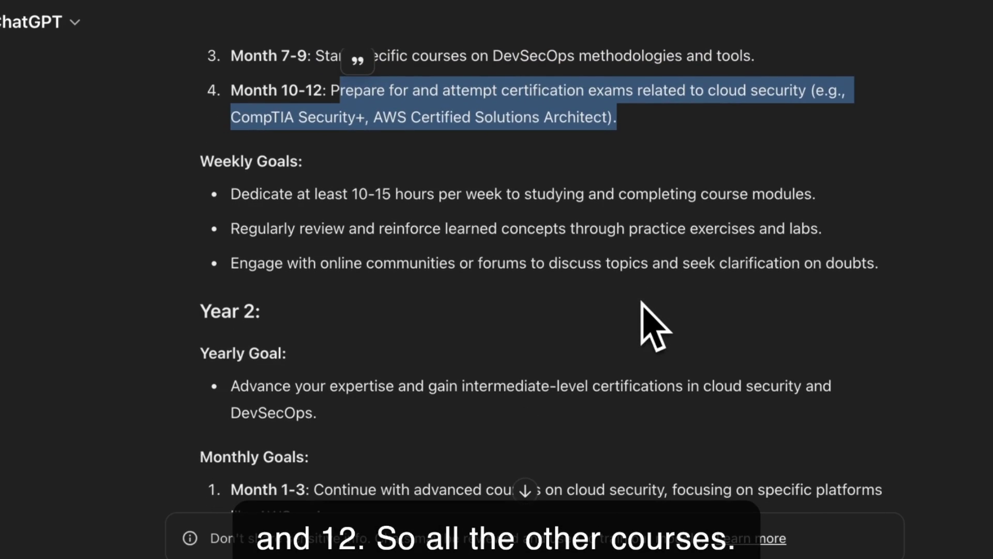
pyautogui.moveTo(278, 230); pyautogui.dragTo(833, 247)
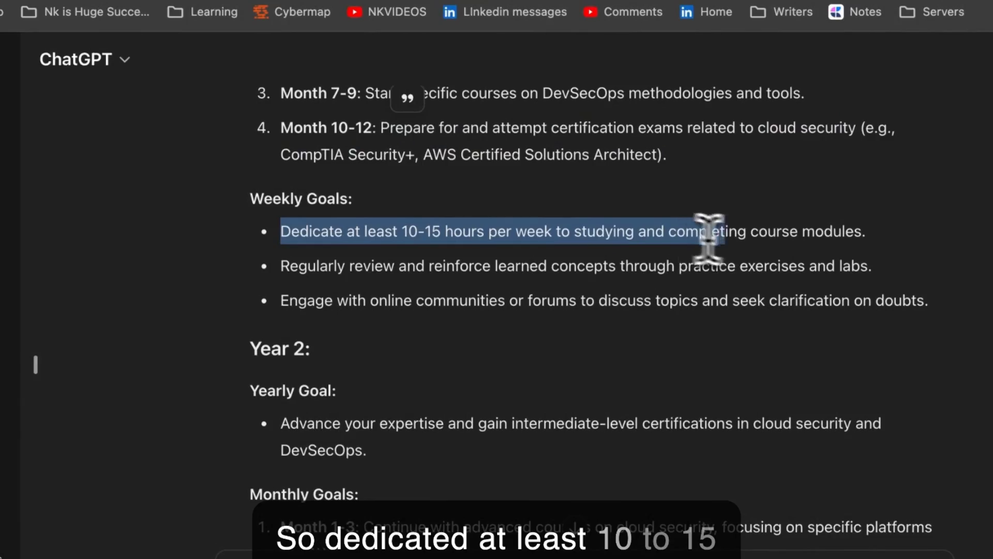
pyautogui.scroll(-2, 789, 153)
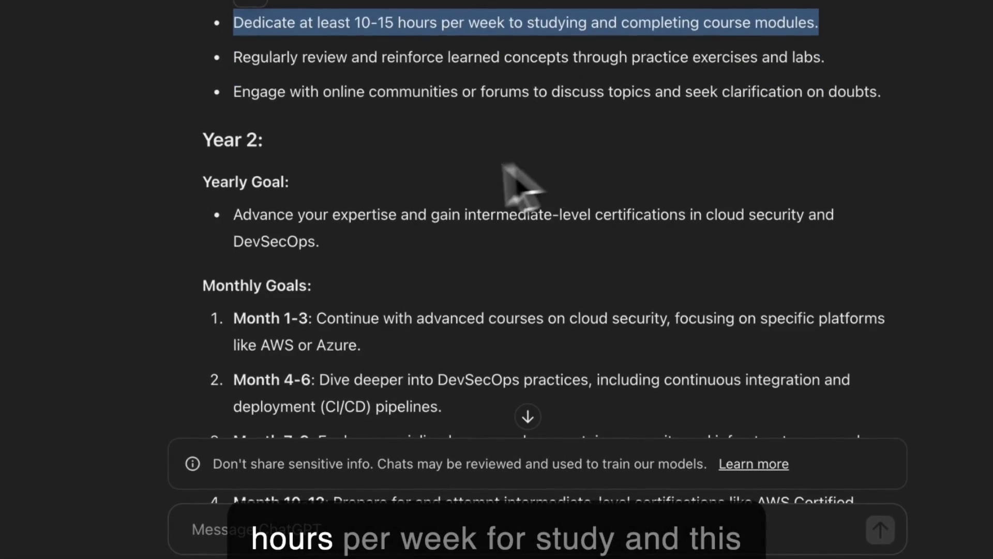
pyautogui.scroll(-7, 465, 181)
pyautogui.scroll(-9, 436, 176)
pyautogui.scroll(-5, 436, 176)
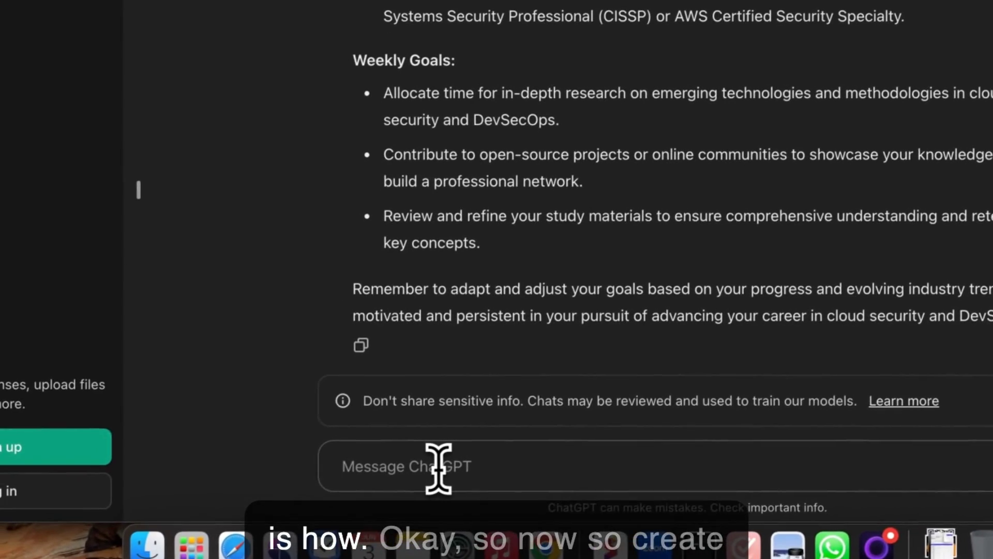
# Send 'Create my plan with the courses i have subscribed' to ChatGPT
pyautogui.click(440, 466)
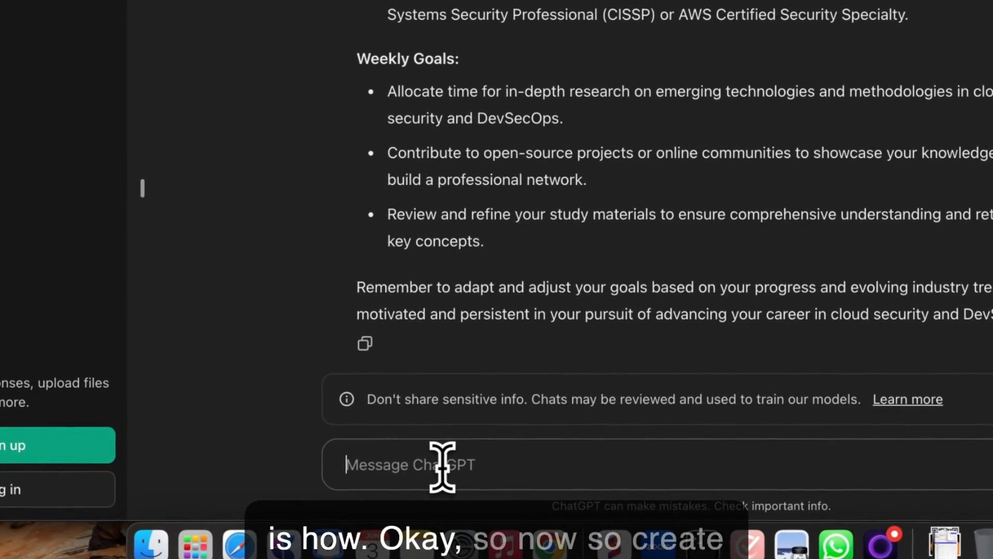
pyautogui.write('cte ')
pyautogui.write('my')
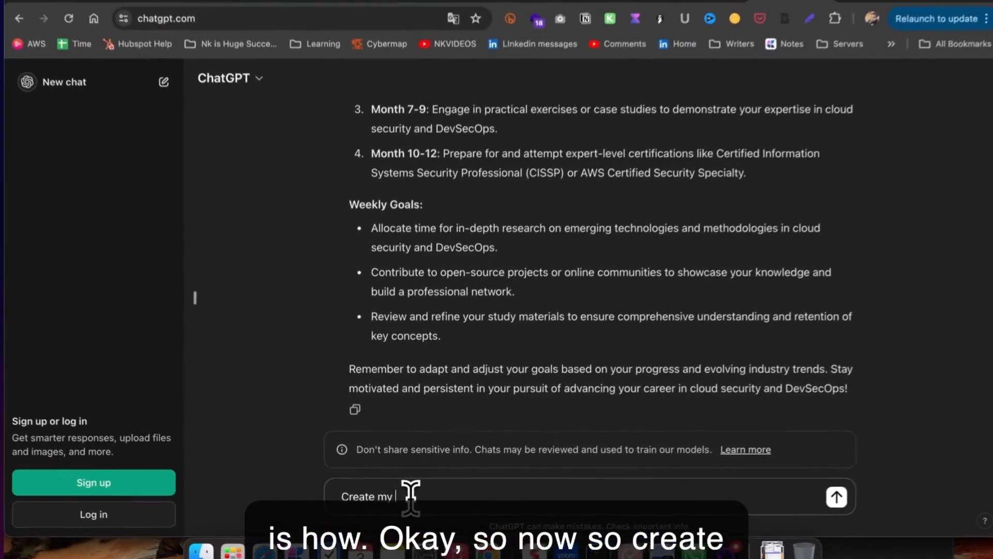
pyautogui.write(' plan with the co')
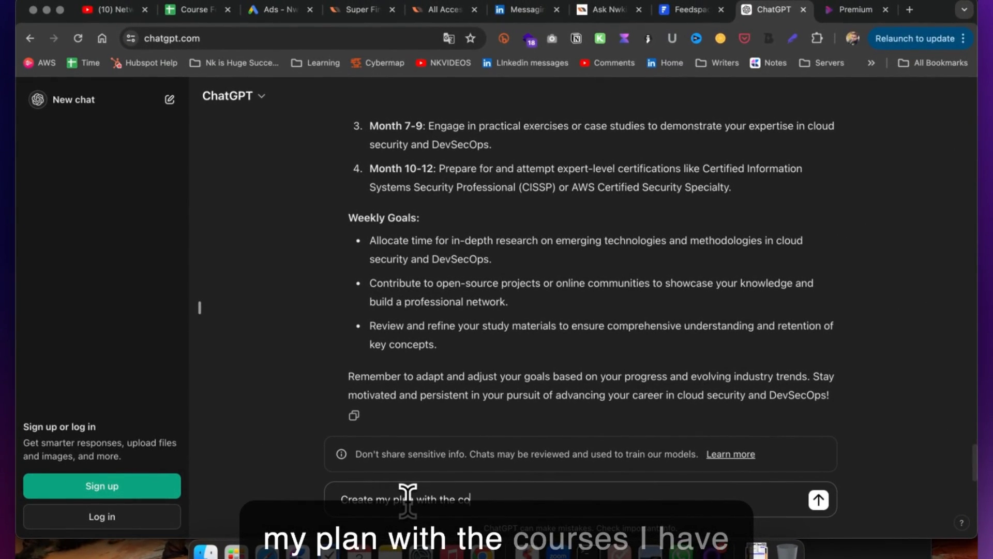
pyautogui.write('urses i')
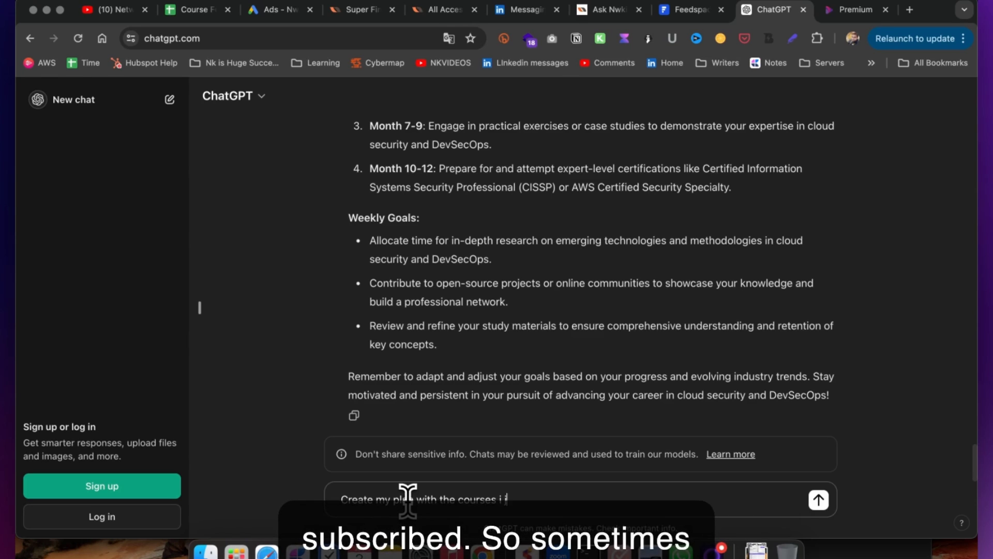
pyautogui.press('BackSpace')
pyautogui.press('BackSpace')
pyautogui.press('BackSpace')
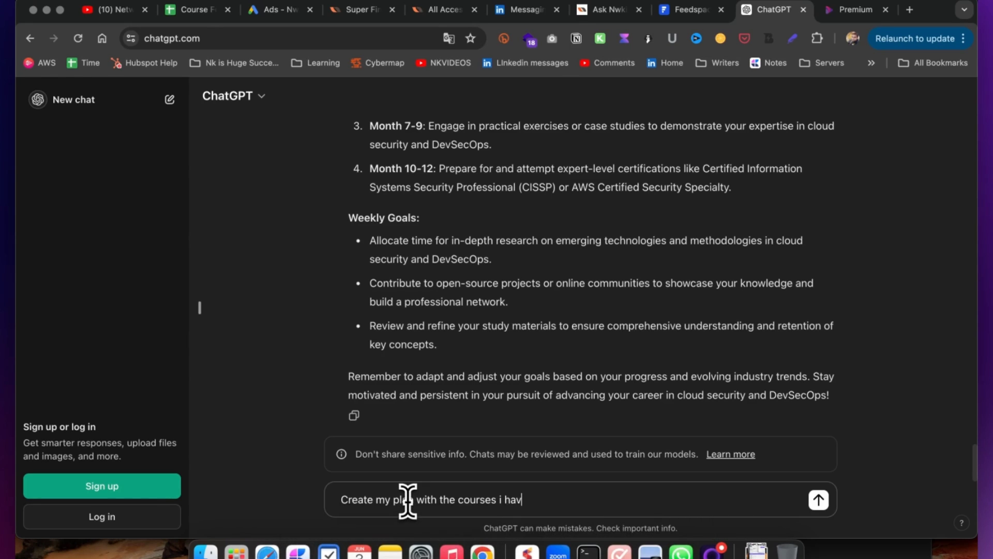
pyautogui.write('bed')
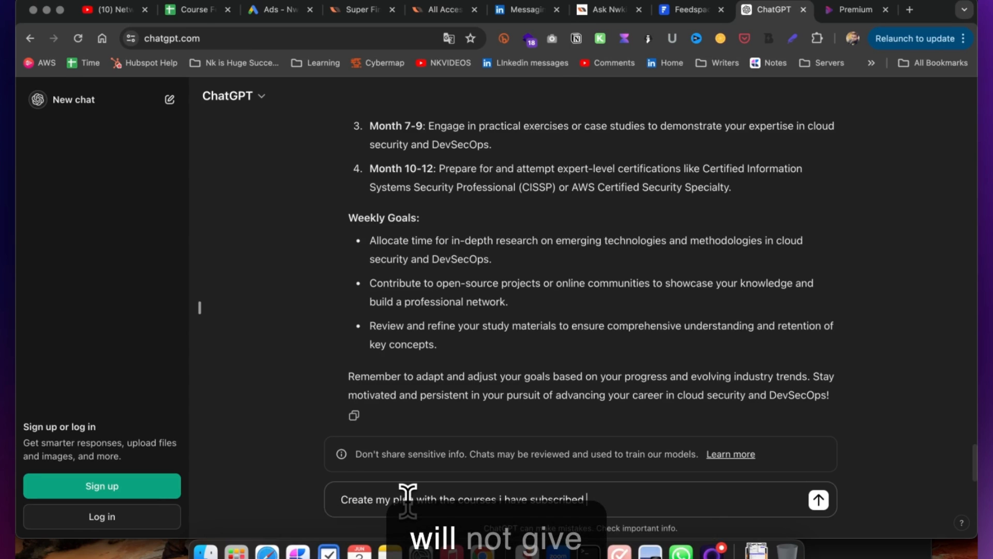
pyautogui.press('Return')
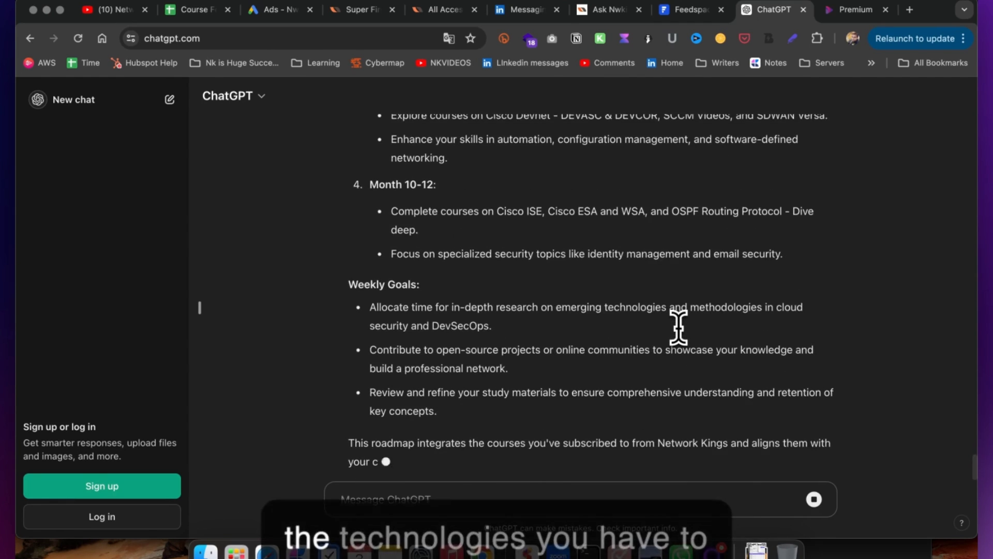
pyautogui.scroll(5, 678, 327)
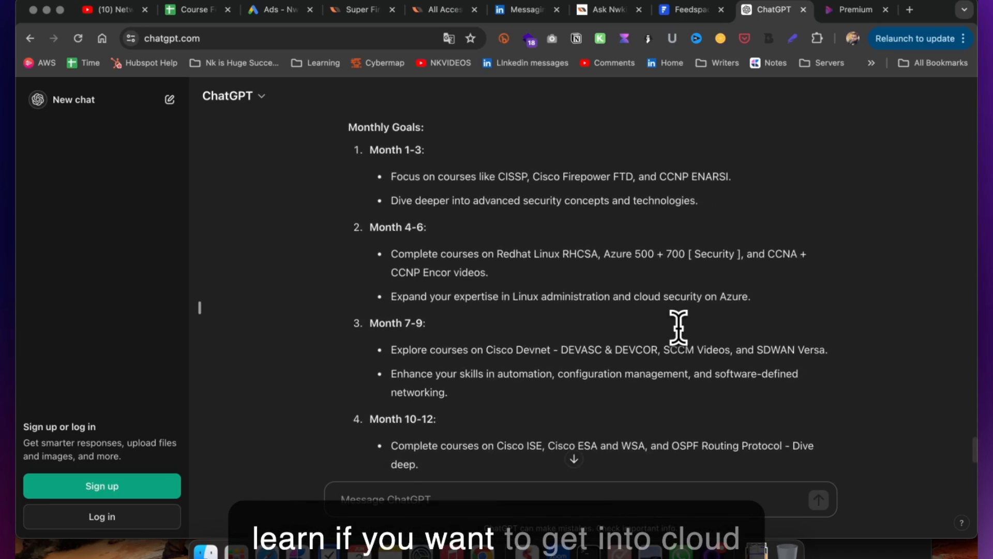
pyautogui.scroll(5, 678, 328)
pyautogui.scroll(5, 678, 328)
pyautogui.scroll(5, 678, 328)
pyautogui.scroll(5, 678, 327)
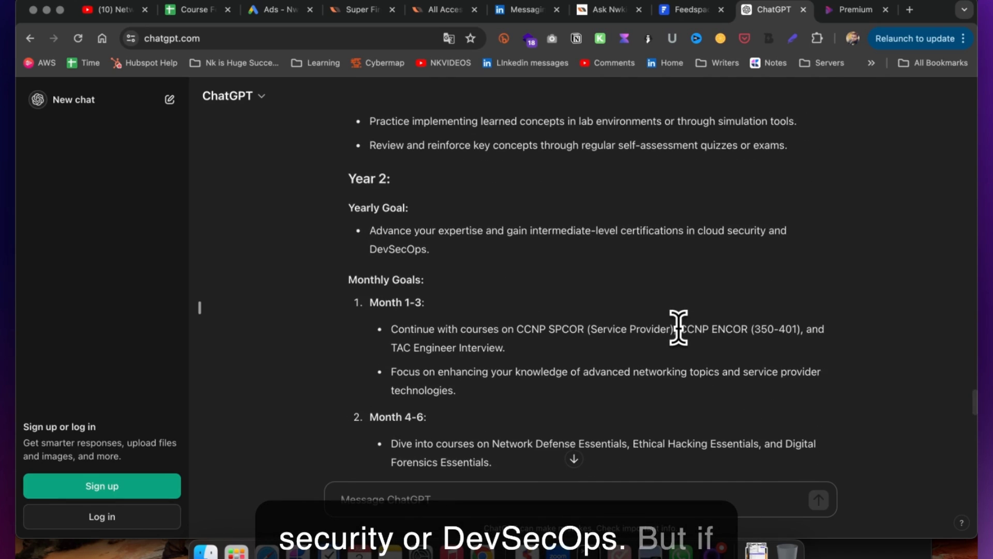
pyautogui.scroll(5, 678, 328)
pyautogui.scroll(5, 678, 327)
pyautogui.scroll(5, 678, 327)
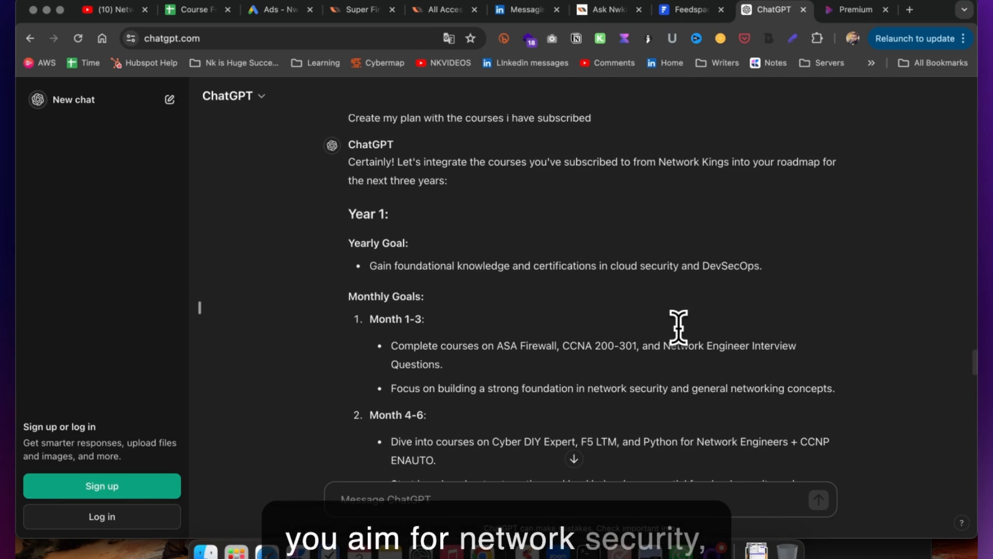
pyautogui.scroll(-2, 678, 328)
pyautogui.scroll(-3, 678, 327)
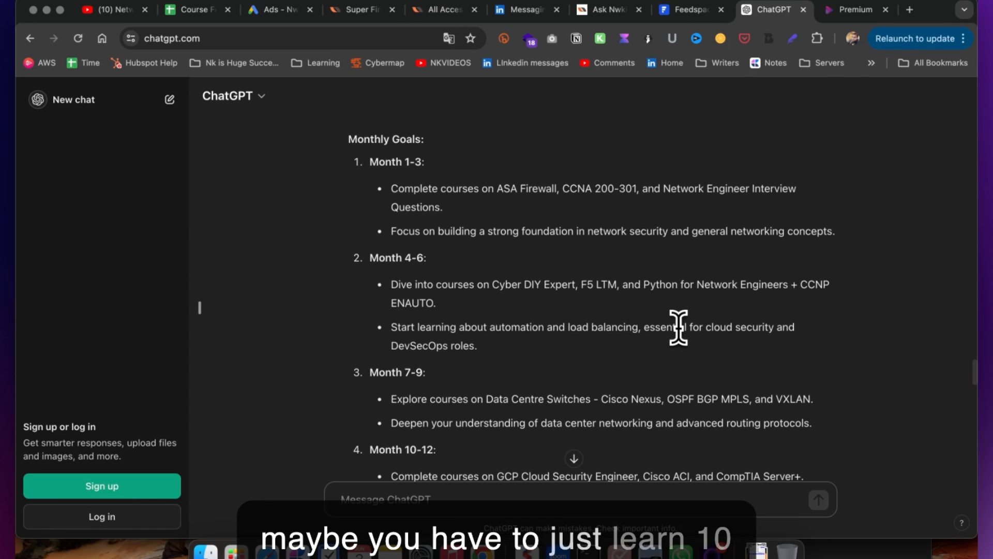
pyautogui.scroll(2, 678, 327)
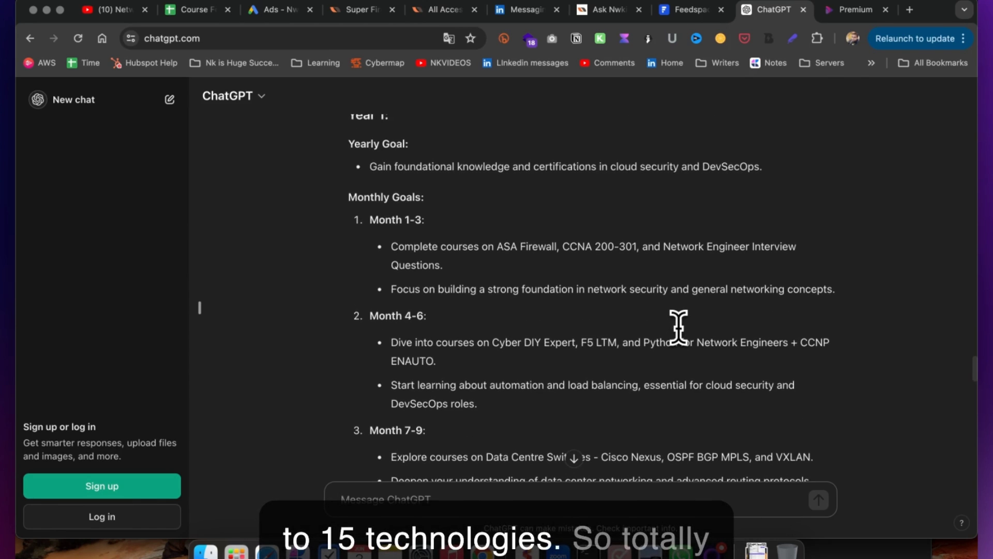
pyautogui.scroll(2, 678, 328)
pyautogui.moveTo(776, 247); pyautogui.dragTo(611, 244)
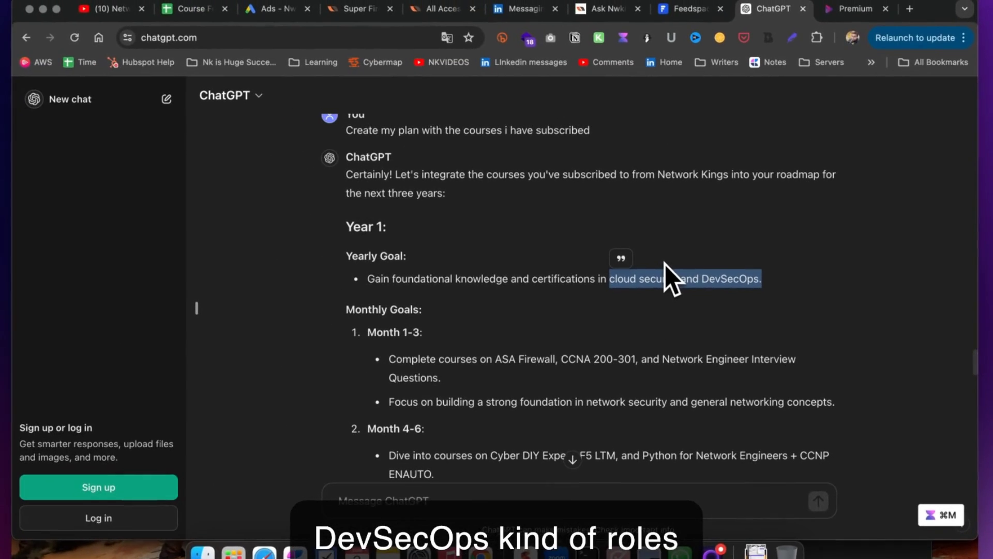
pyautogui.scroll(-2, 537, 312)
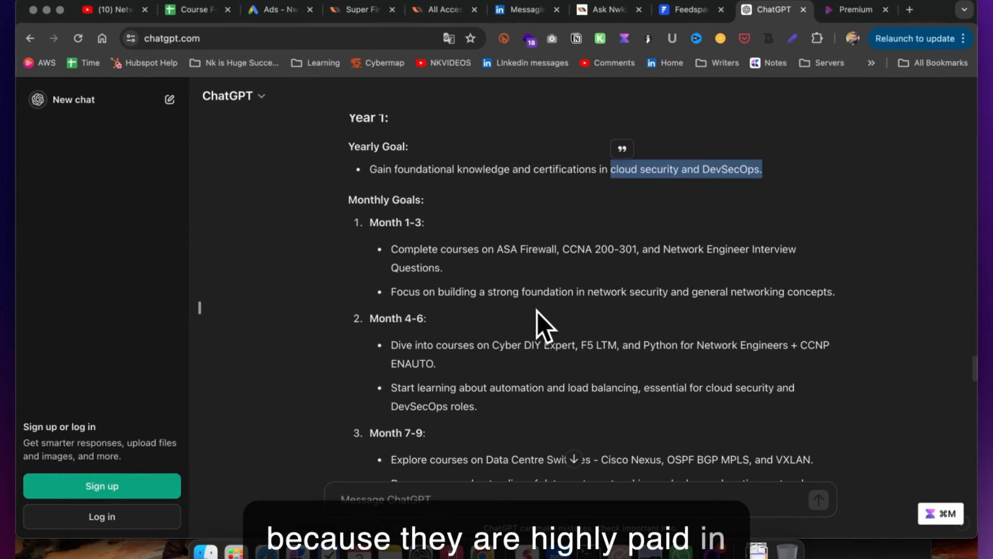
pyautogui.click(425, 235)
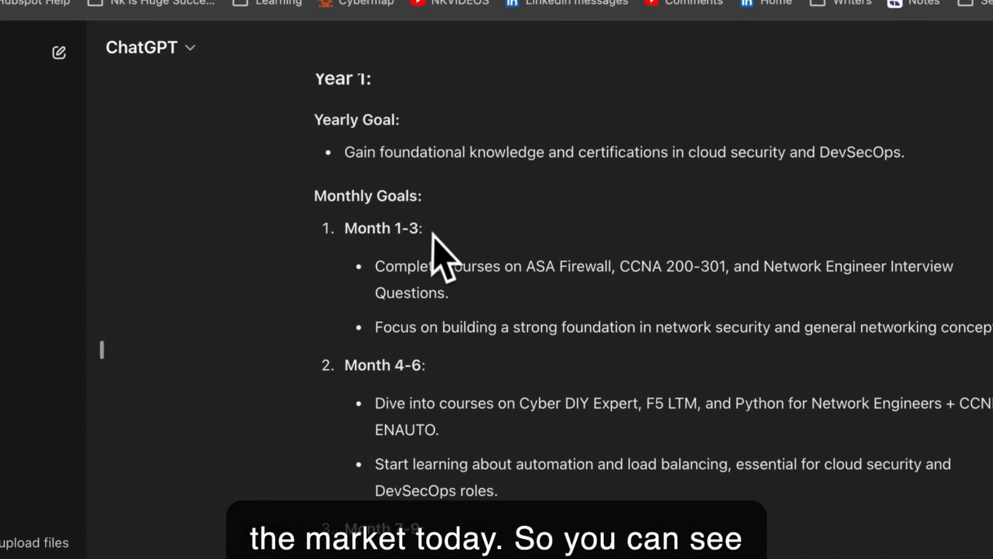
pyautogui.moveTo(522, 268); pyautogui.dragTo(621, 309)
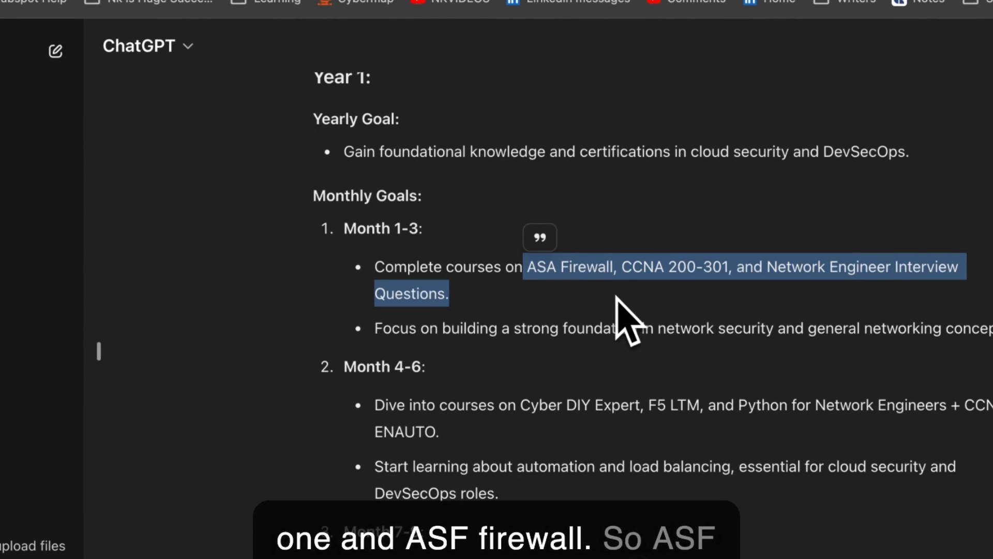
pyautogui.click(562, 274)
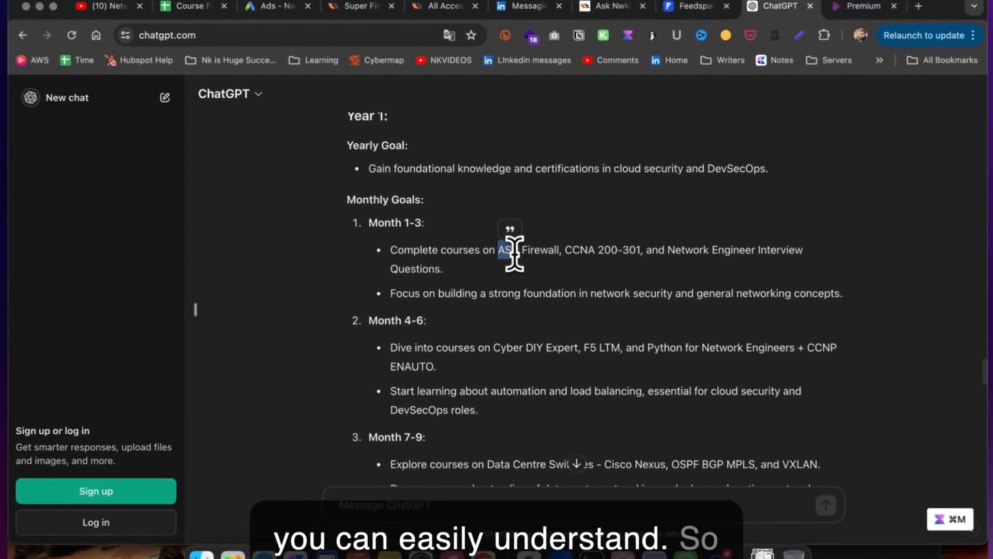
pyautogui.scroll(-2, 513, 253)
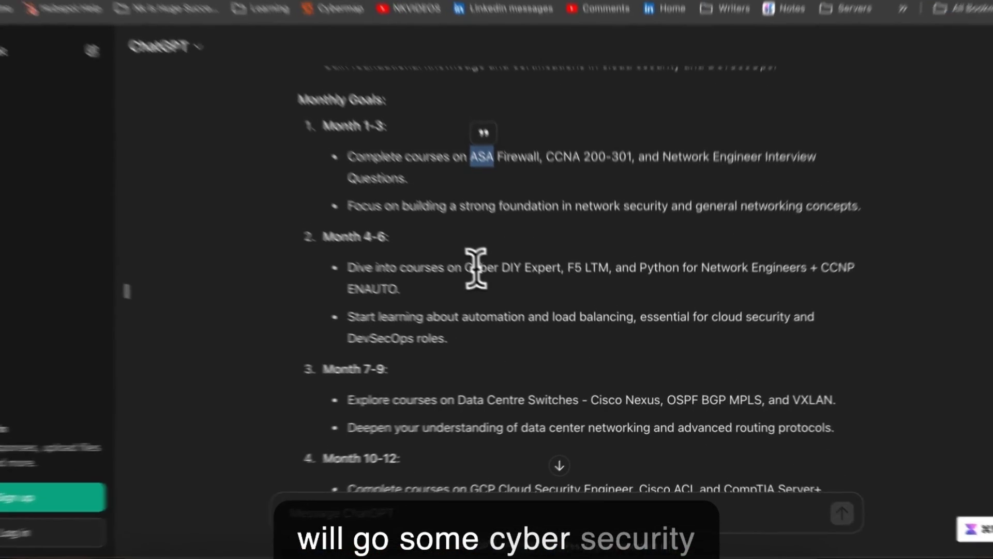
pyautogui.moveTo(492, 286); pyautogui.dragTo(616, 287)
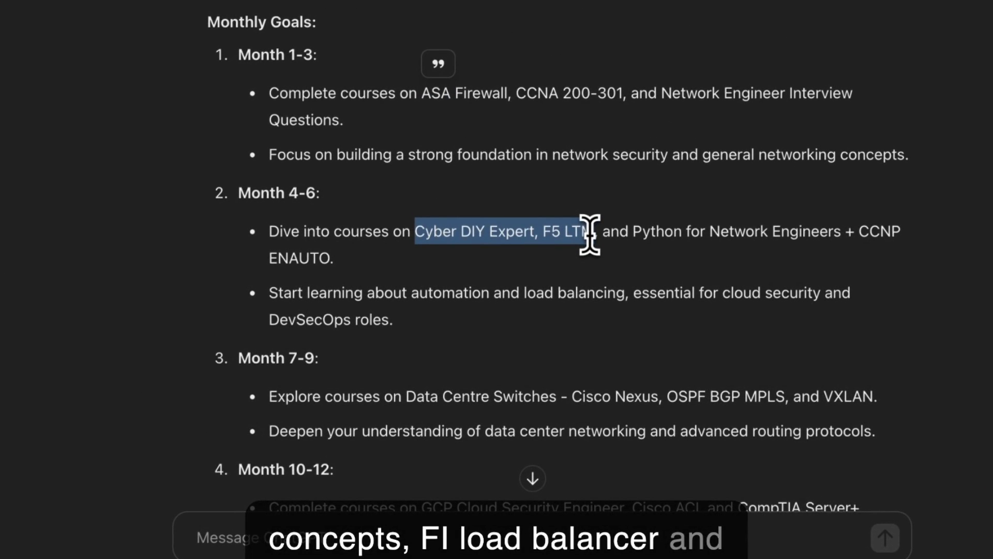
pyautogui.moveTo(643, 238); pyautogui.dragTo(703, 253)
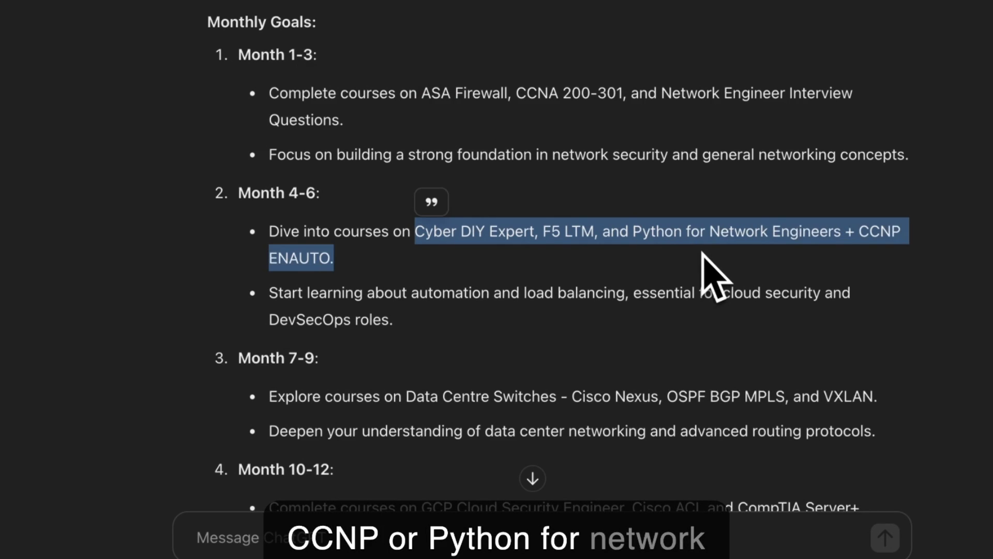
pyautogui.scroll(-5, 704, 259)
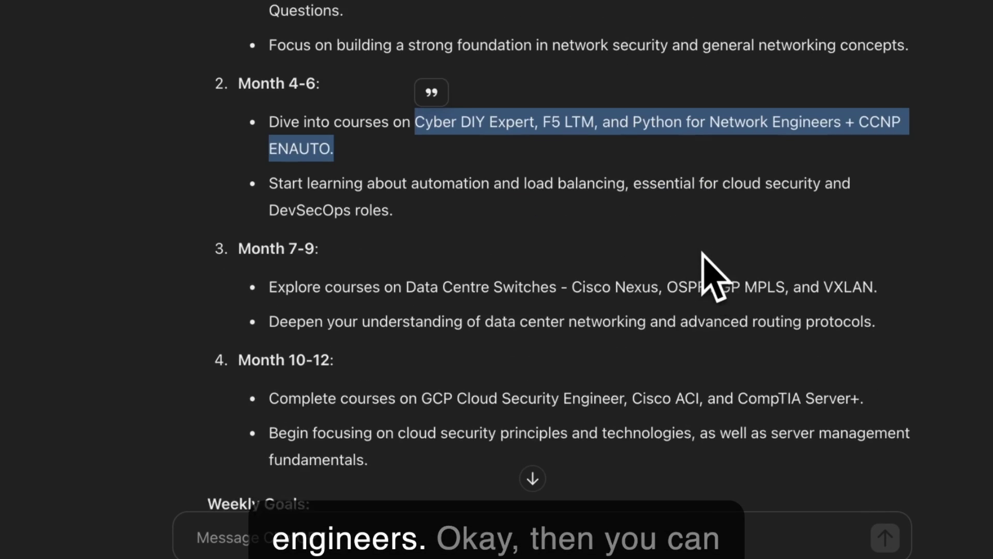
pyautogui.moveTo(442, 267); pyautogui.dragTo(709, 298)
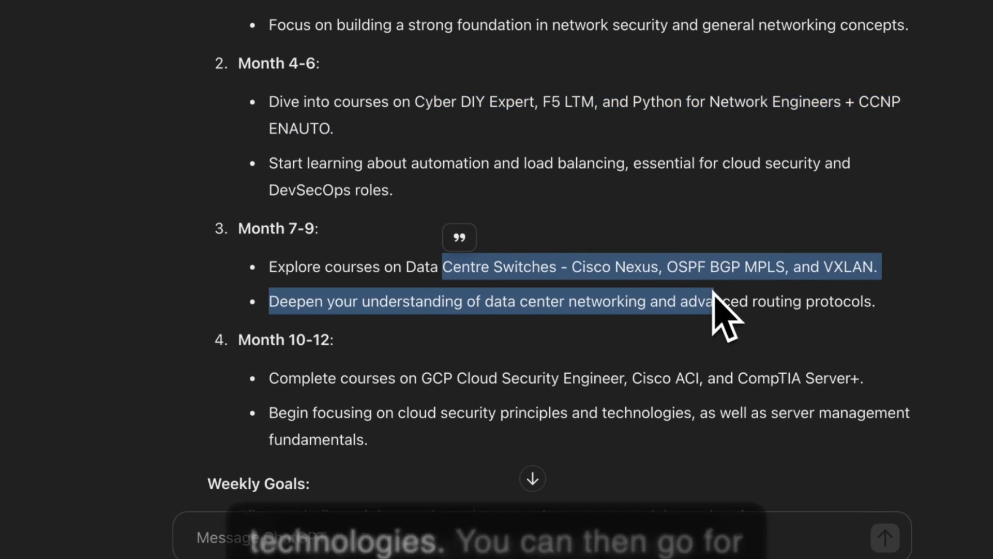
pyautogui.scroll(-3, 712, 293)
pyautogui.moveTo(433, 265)
pyautogui.mouseDown()
pyautogui.moveTo(500, 264)
pyautogui.moveTo(610, 292)
pyautogui.mouseUp()
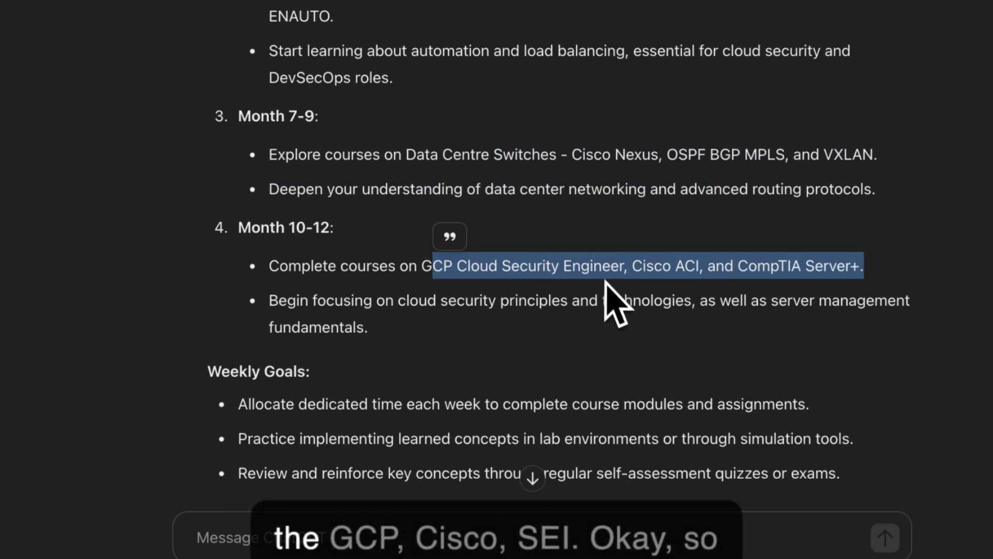
pyautogui.scroll(-5, 606, 282)
pyautogui.scroll(-3, 606, 282)
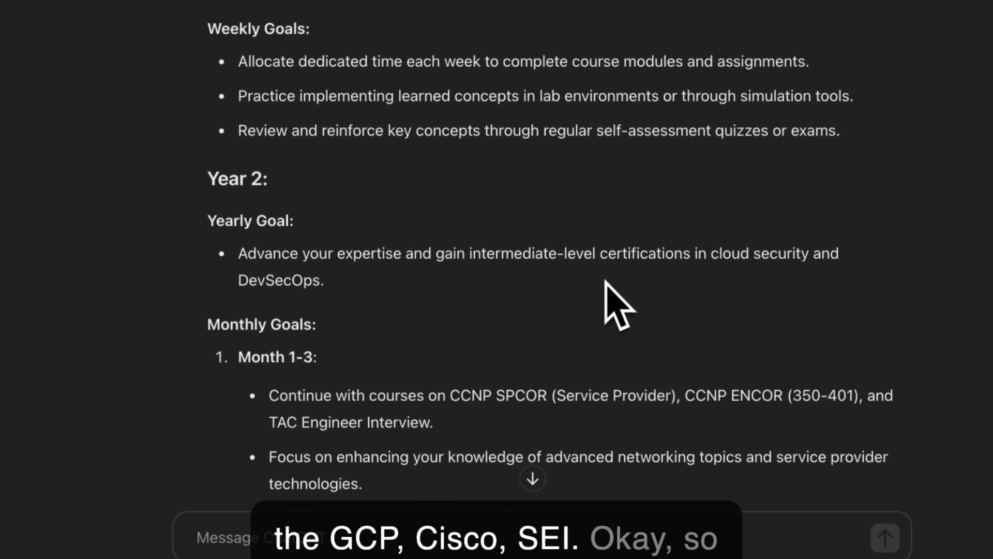
pyautogui.scroll(-3, 607, 282)
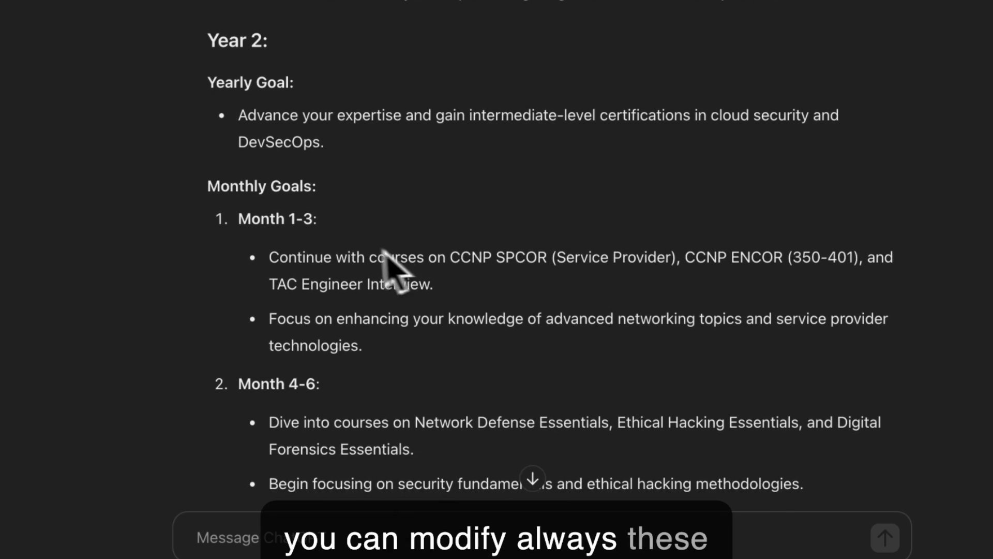
pyautogui.moveTo(351, 258); pyautogui.dragTo(468, 304)
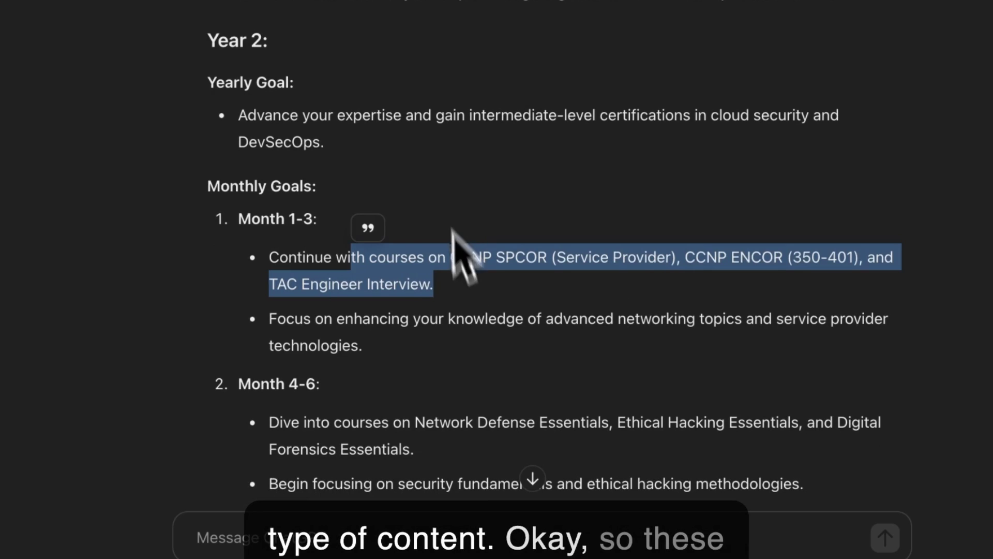
pyautogui.moveTo(397, 114); pyautogui.dragTo(483, 155)
pyautogui.scroll(-5, 483, 166)
pyautogui.scroll(-2, 479, 147)
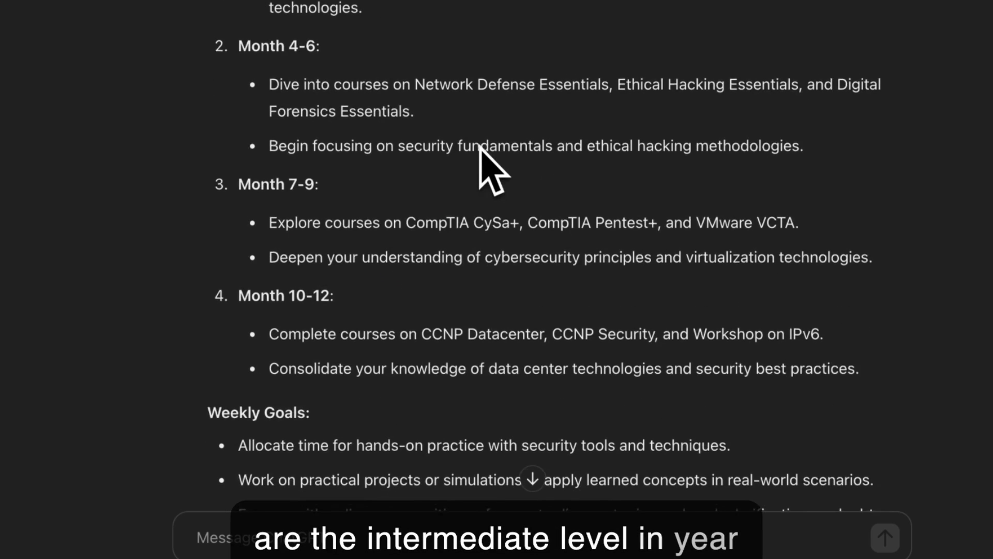
pyautogui.scroll(-3, 479, 147)
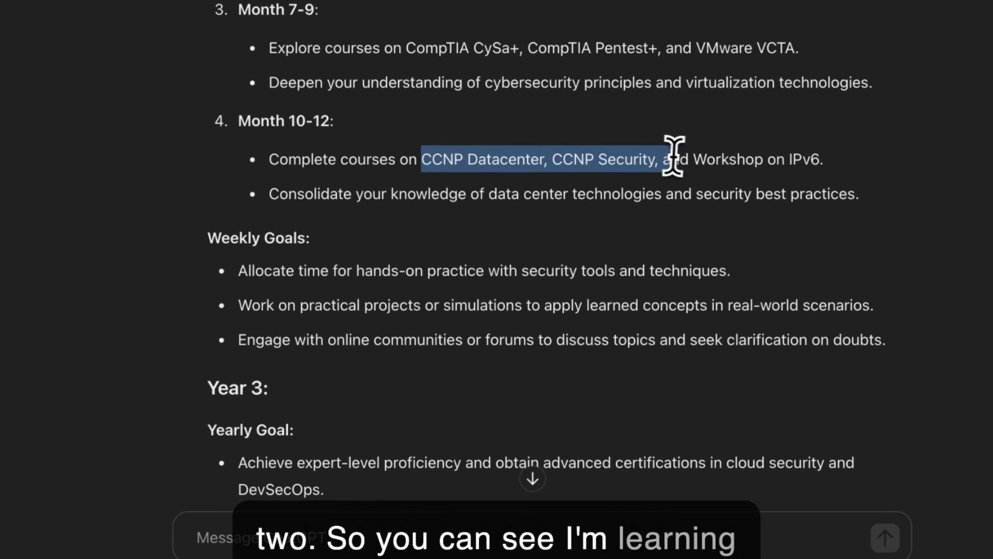
pyautogui.scroll(-4, 673, 155)
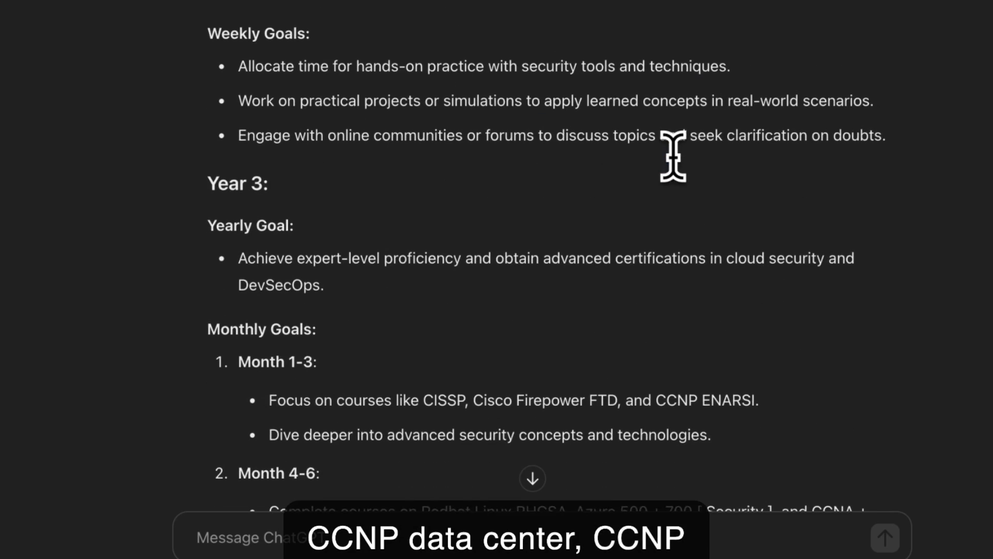
pyautogui.scroll(-2, 388, 258)
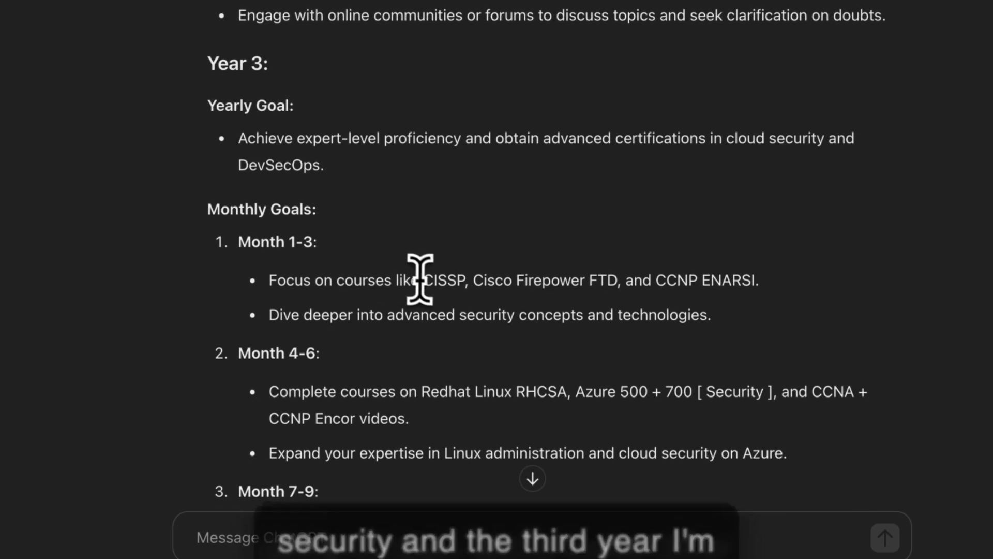
pyautogui.moveTo(423, 280); pyautogui.dragTo(568, 282)
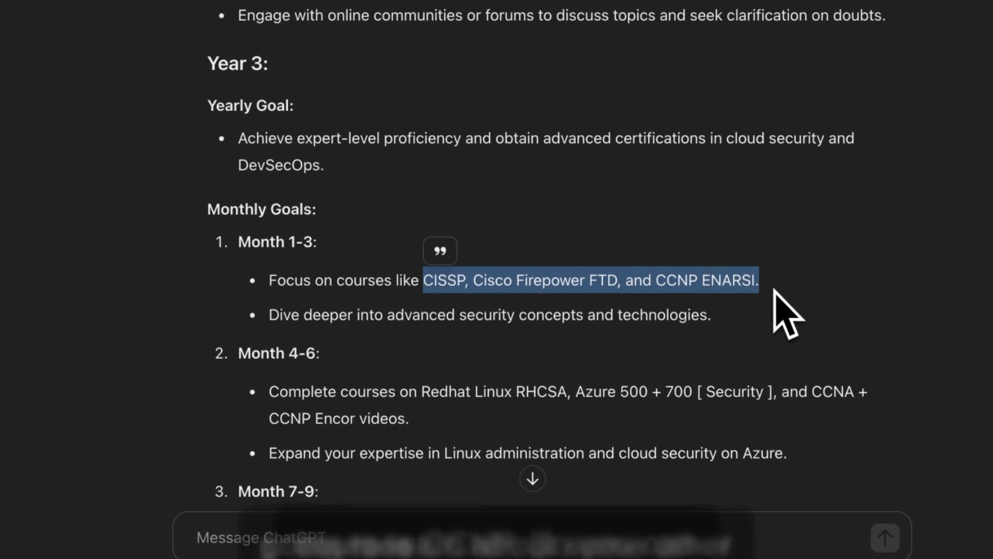
pyautogui.scroll(-5, 781, 311)
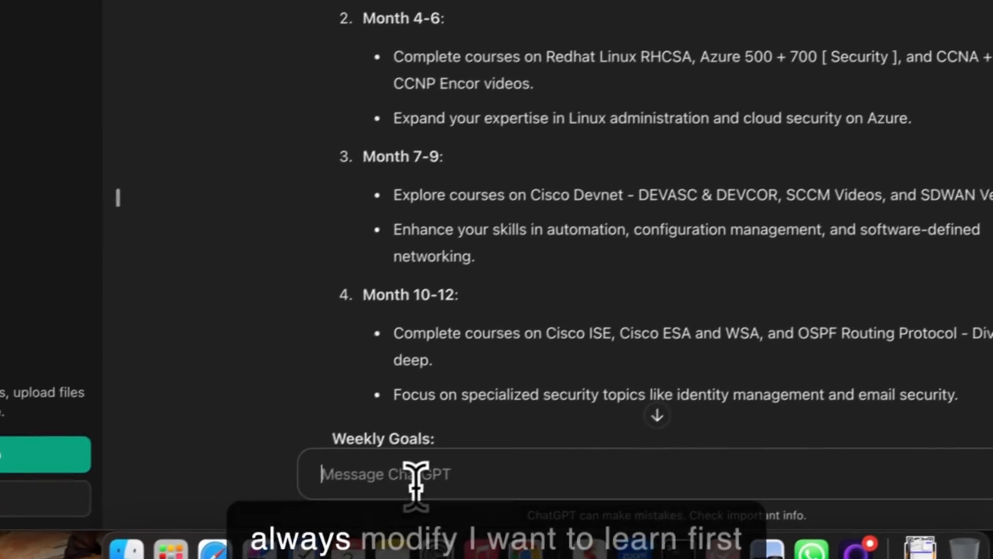
# Request CCNA, CCNP and Firewall courses first, completed within the first six months
pyautogui.write('I want to lea')
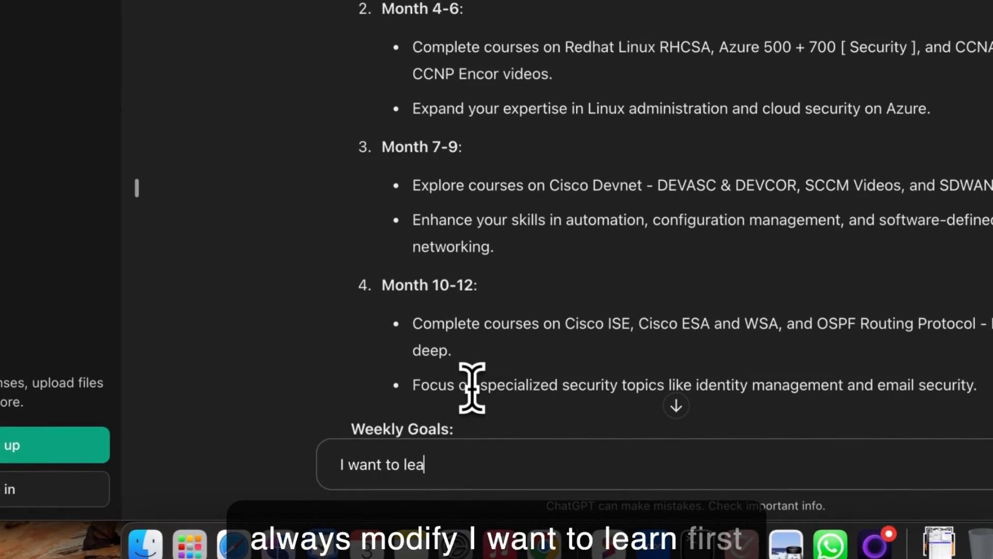
pyautogui.write('rn fi')
pyautogui.write('rst')
pyautogui.write(' CCNA, CCNP, Firewall in first 6')
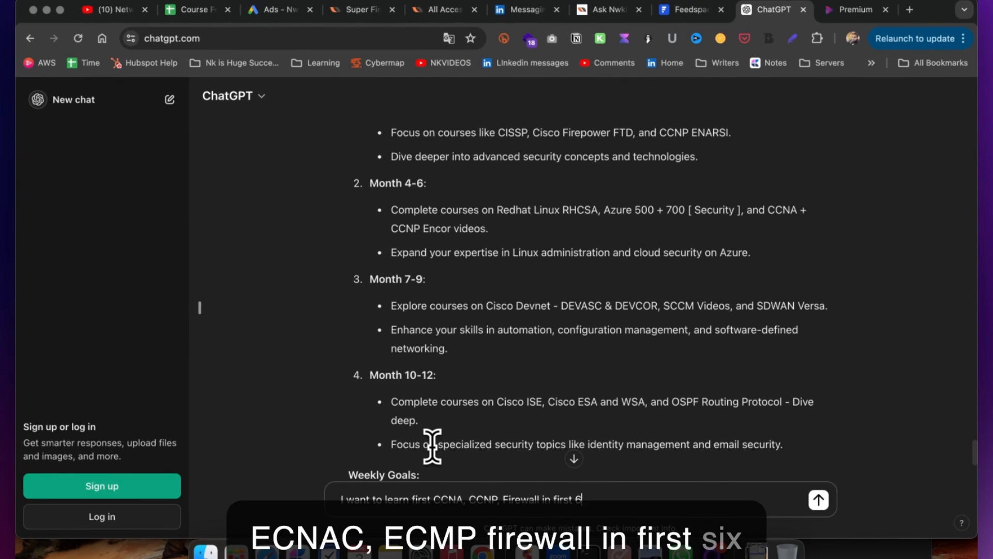
pyautogui.write(' months. I want to get c')
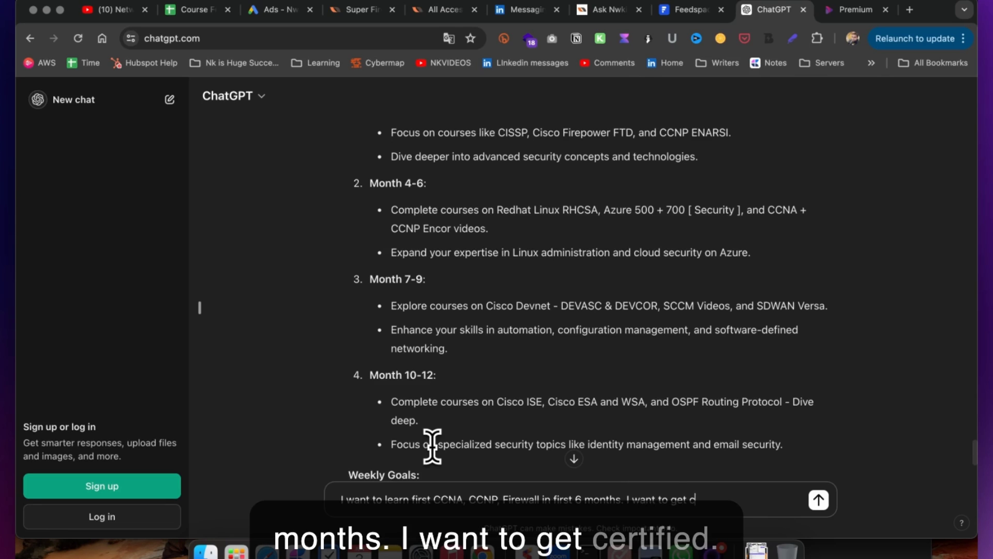
pyautogui.write('ertificate')
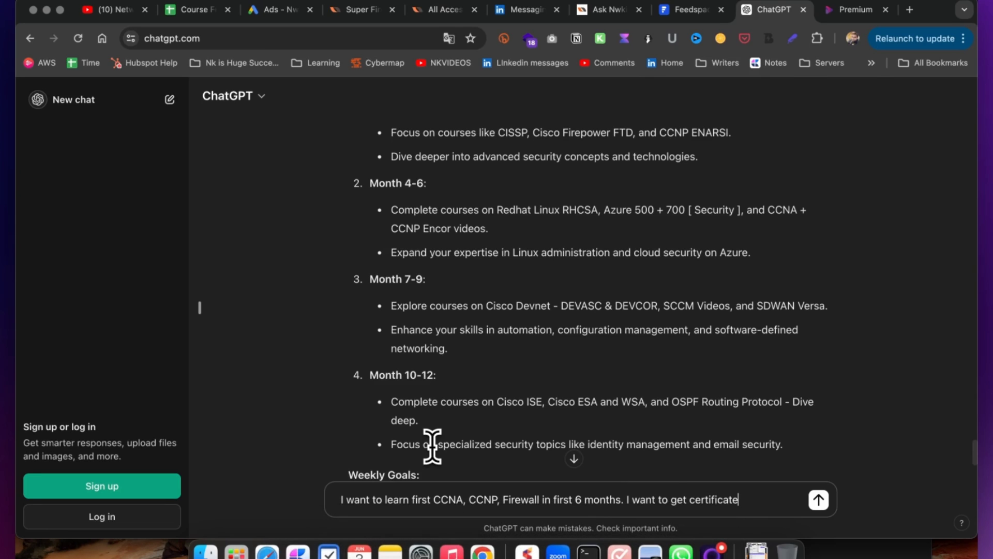
pyautogui.write('. Revise the pl')
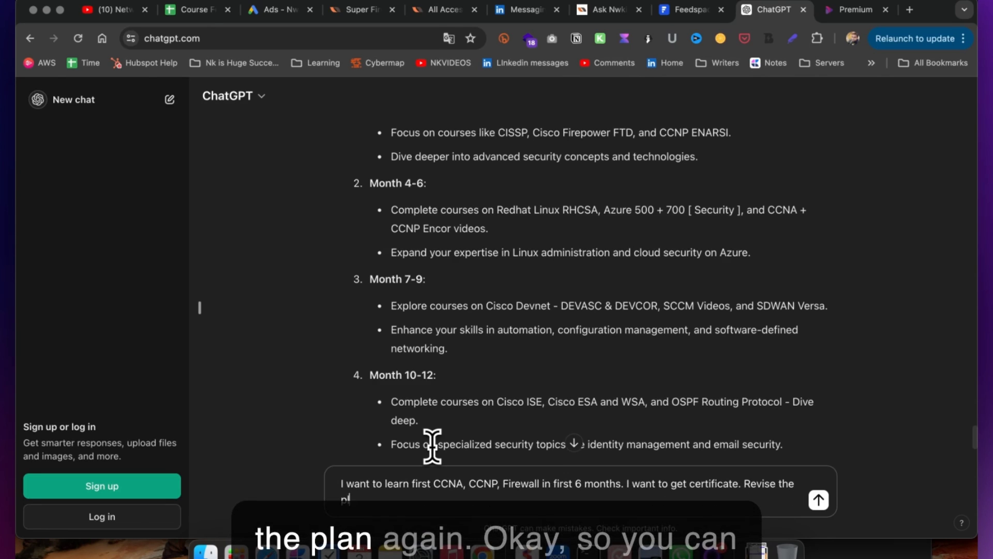
pyautogui.write('.')
pyautogui.press('Return')
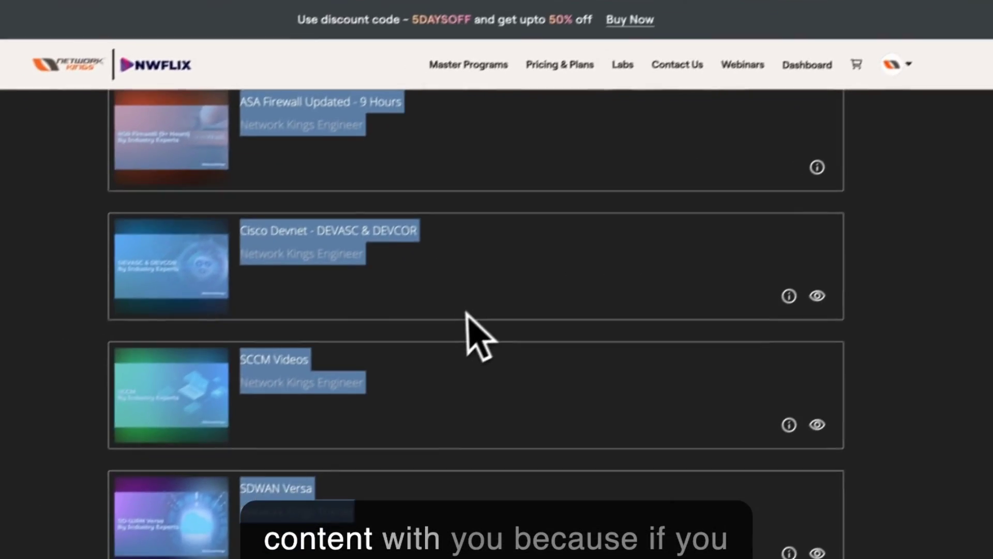
# Scroll the NWFLIX Premium course list up to the All Access Pass header
pyautogui.scroll(5, 488, 295)
pyautogui.scroll(4, 488, 295)
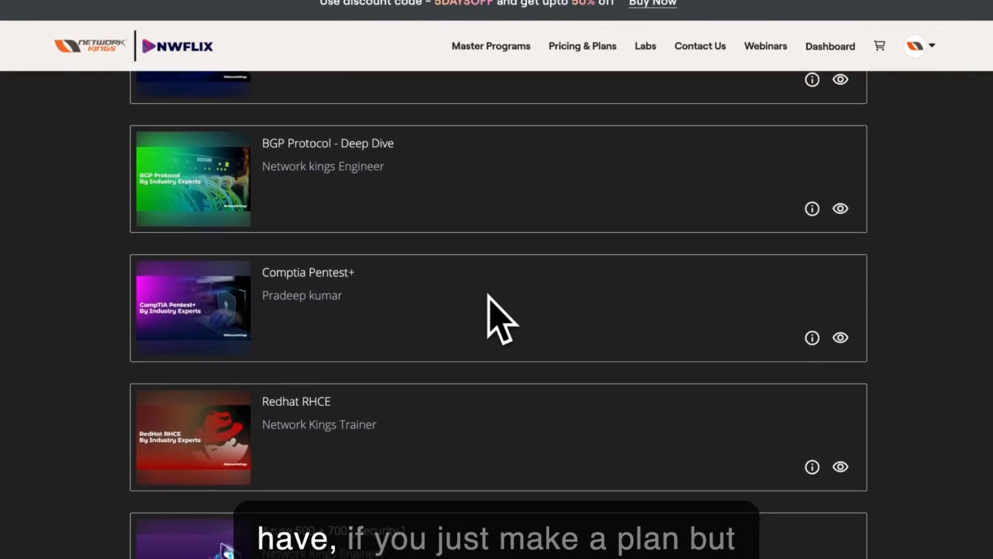
pyautogui.scroll(6, 488, 295)
pyautogui.scroll(3, 488, 295)
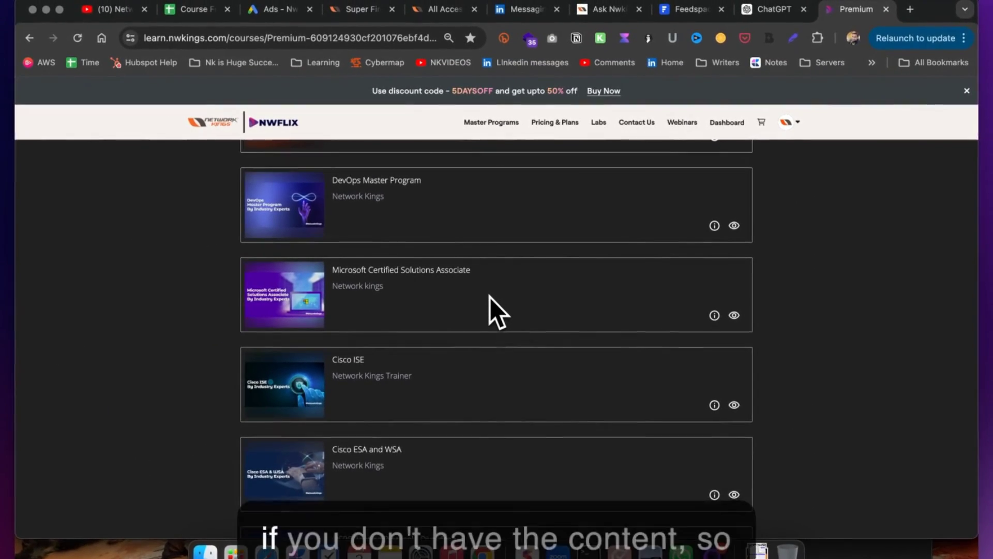
pyautogui.scroll(2, 490, 297)
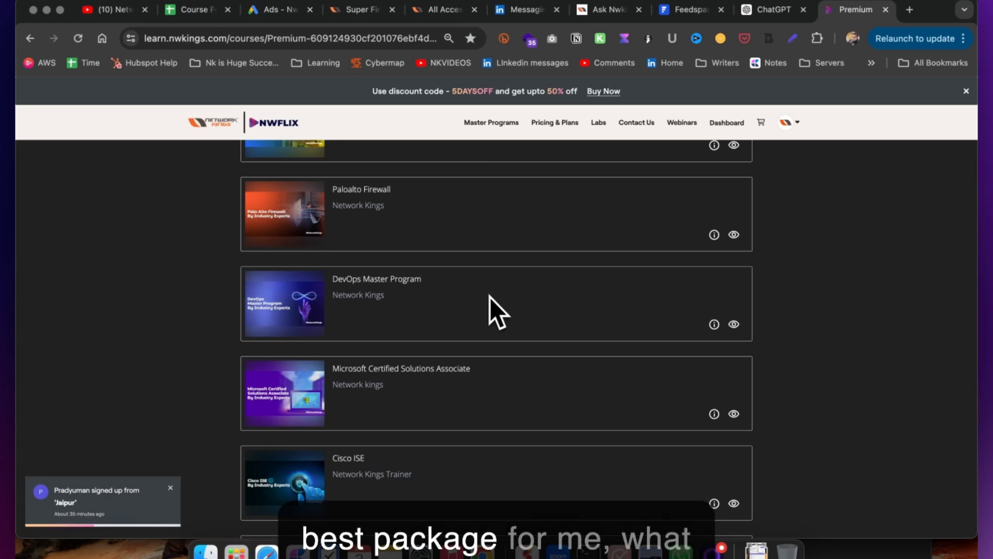
pyautogui.scroll(2, 489, 297)
pyautogui.scroll(5, 489, 297)
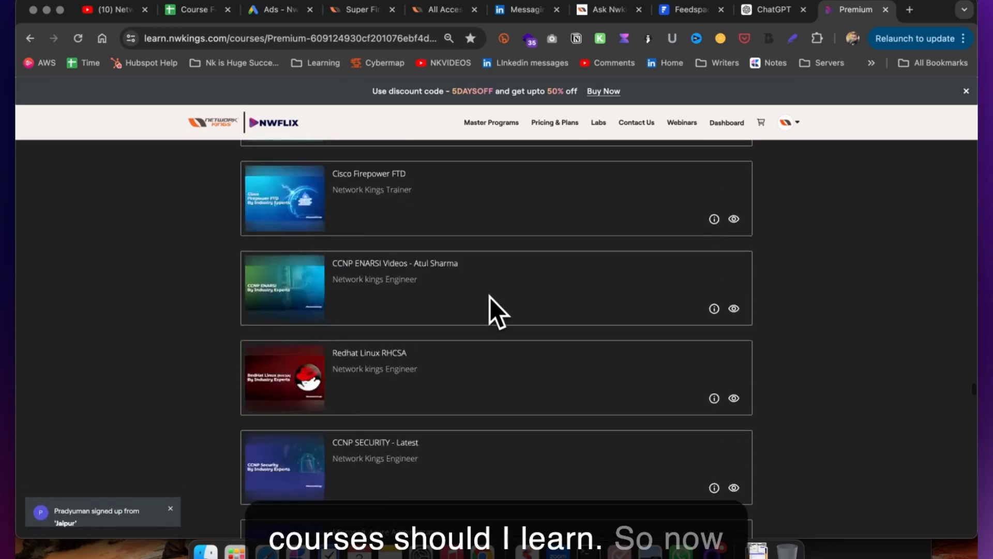
pyautogui.scroll(5, 489, 297)
pyautogui.scroll(5, 490, 297)
pyautogui.scroll(5, 489, 297)
pyautogui.scroll(5, 489, 297)
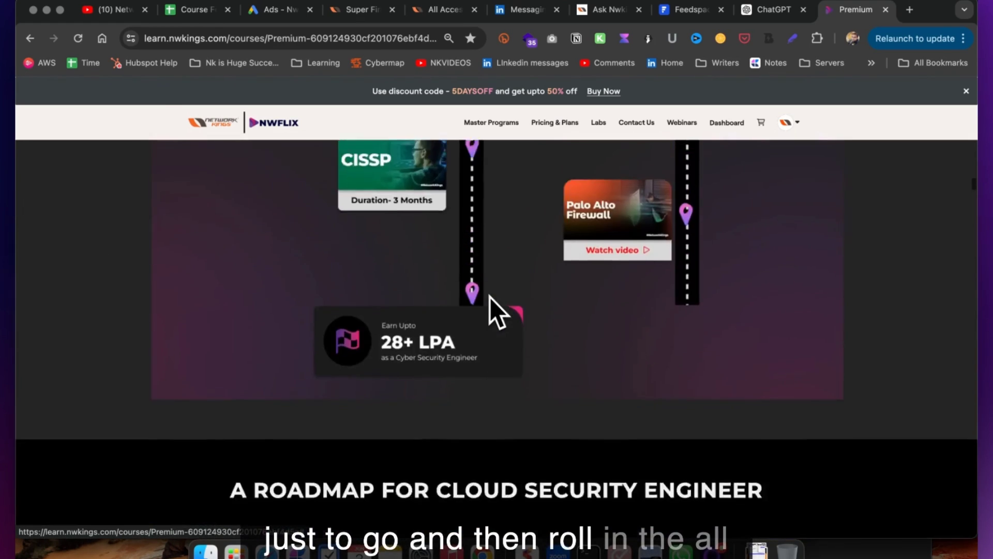
pyautogui.scroll(5, 489, 297)
pyautogui.scroll(5, 490, 297)
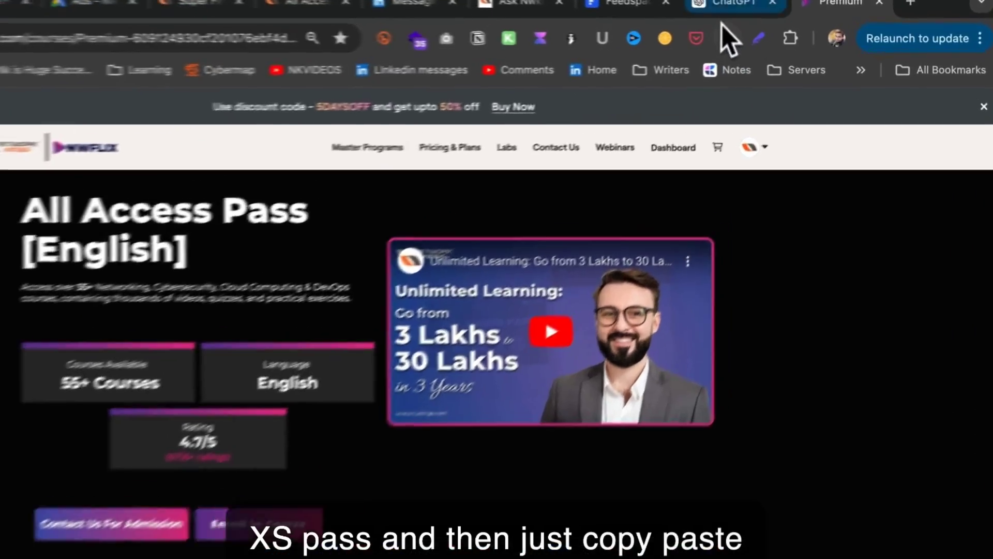
# Return to ChatGPT and view the revised plan's Year 3 goals
pyautogui.click(766, 9)
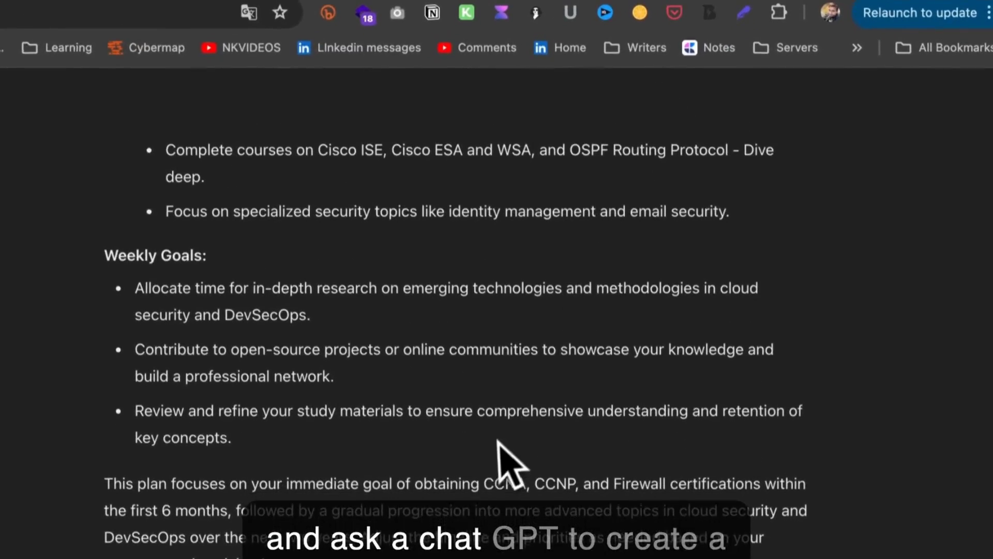
pyautogui.scroll(5, 507, 409)
pyautogui.scroll(5, 494, 450)
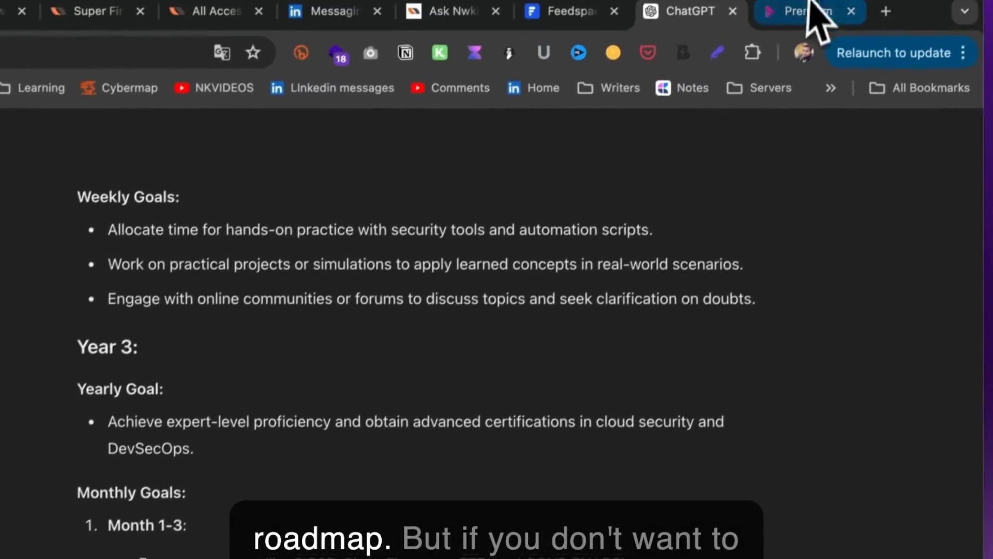
# Return to the NWFLIX All Access Pass page and scroll down toward its roadmaps
pyautogui.click(808, 13)
pyautogui.scroll(-10, 428, 412)
pyautogui.scroll(-10, 461, 388)
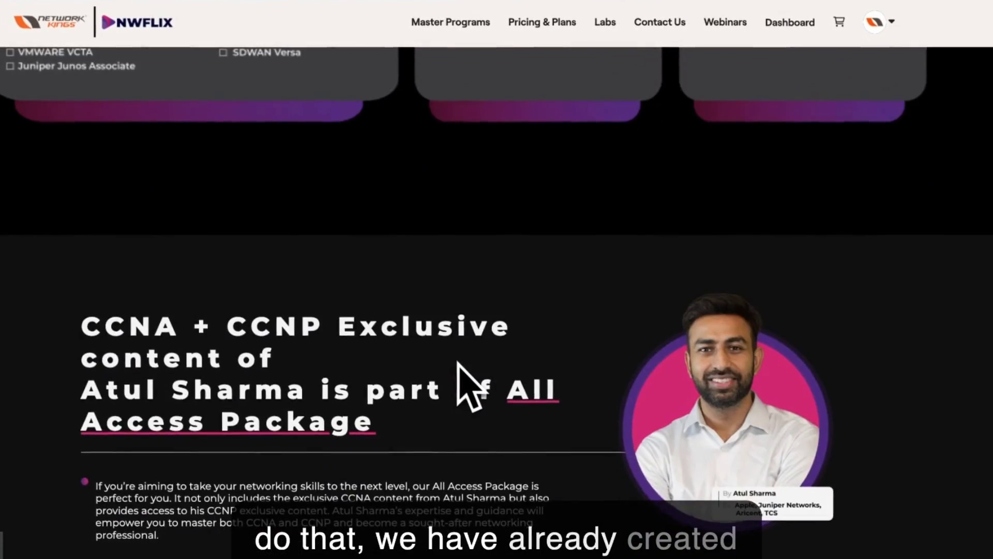
pyautogui.scroll(-10, 466, 383)
pyautogui.scroll(-10, 458, 364)
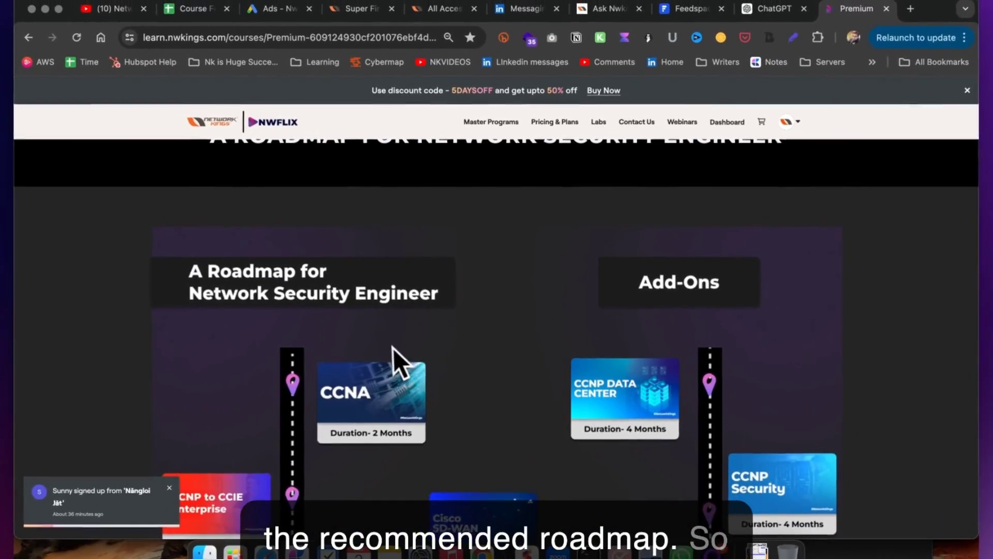
# Zoom out and scroll through the Network Security, Cyber Security, Cloud Security and DevOps roadmaps
pyautogui.press('super+minus')
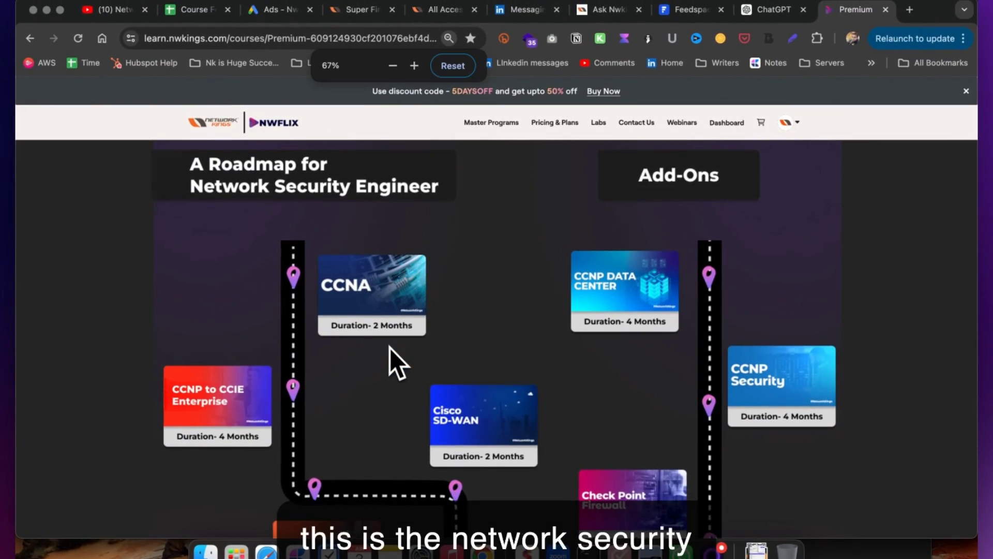
pyautogui.scroll(-5, 391, 348)
pyautogui.scroll(-2, 390, 348)
pyautogui.scroll(-5, 390, 346)
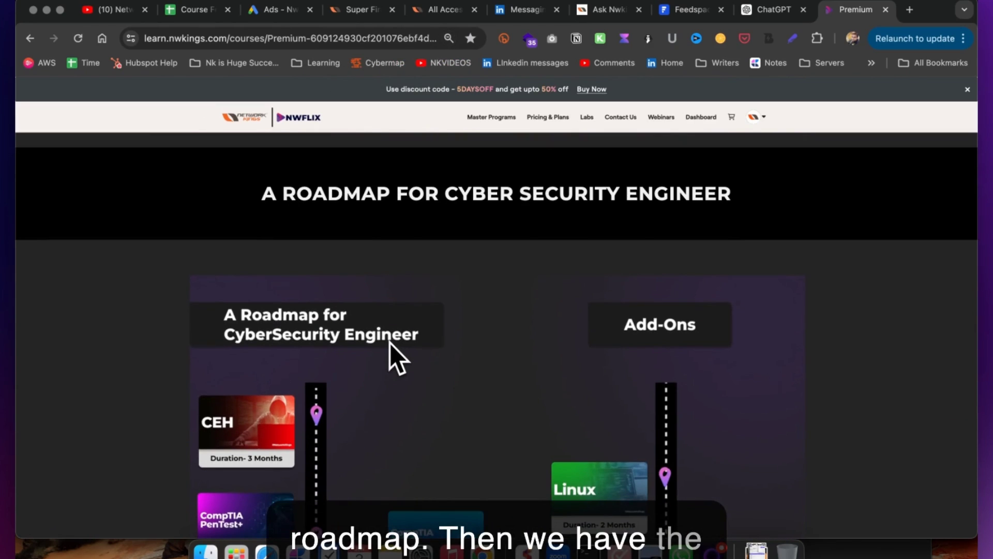
pyautogui.scroll(-5, 390, 344)
pyautogui.scroll(-8, 391, 343)
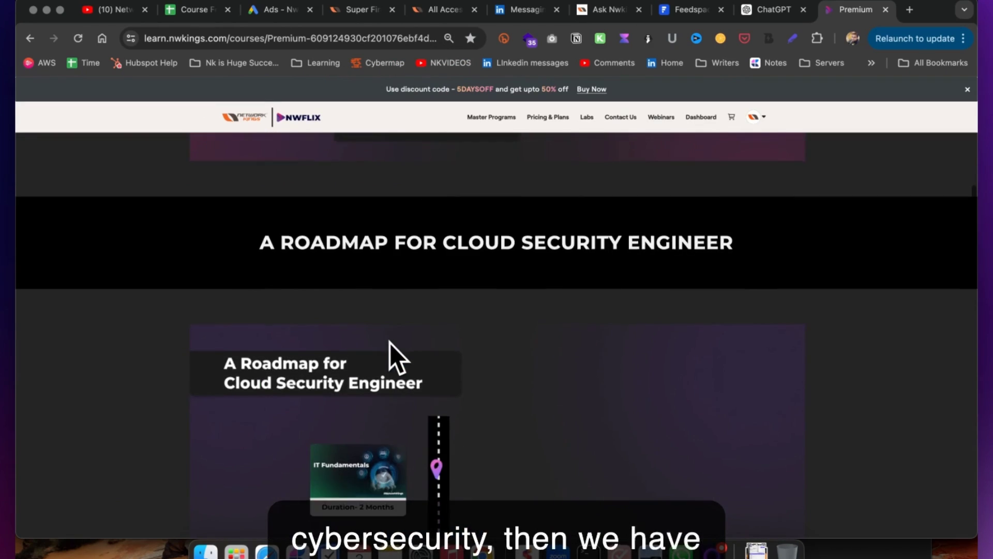
pyautogui.scroll(-10, 391, 343)
pyautogui.scroll(-8, 390, 343)
pyautogui.scroll(-5, 390, 344)
pyautogui.scroll(-3, 390, 343)
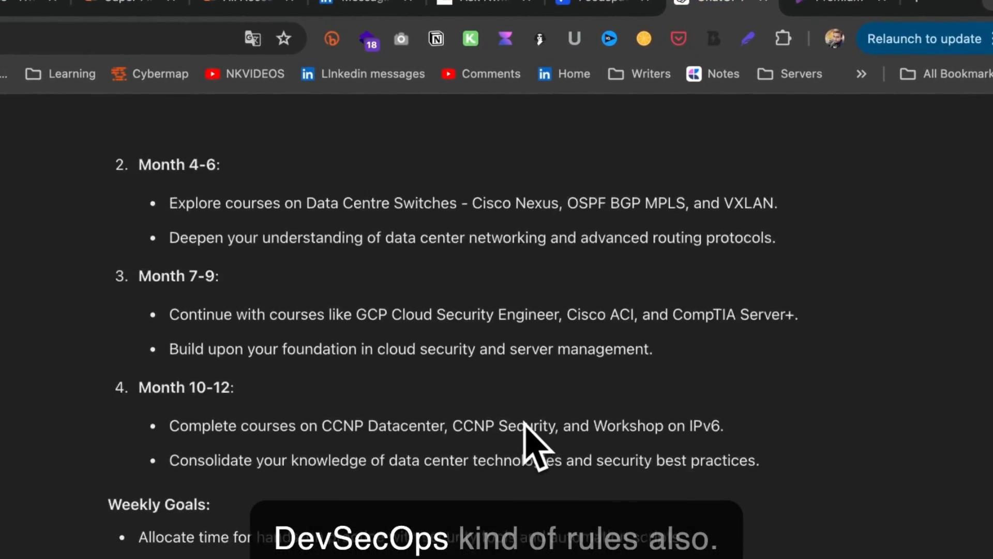
pyautogui.scroll(-10, 527, 444)
pyautogui.scroll(10, 636, 320)
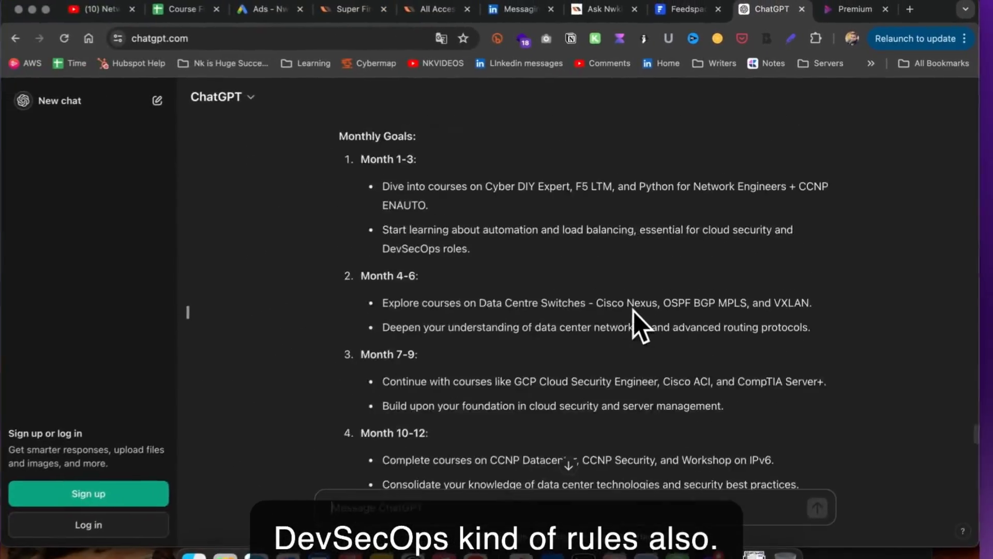
pyautogui.scroll(5, 633, 310)
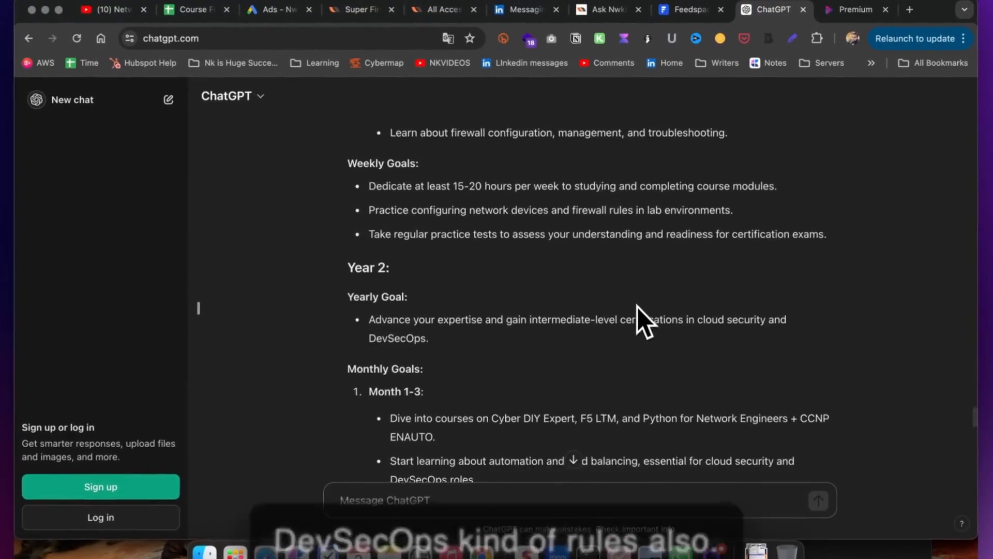
pyautogui.scroll(5, 637, 306)
pyautogui.scroll(4, 638, 307)
pyautogui.scroll(3, 638, 306)
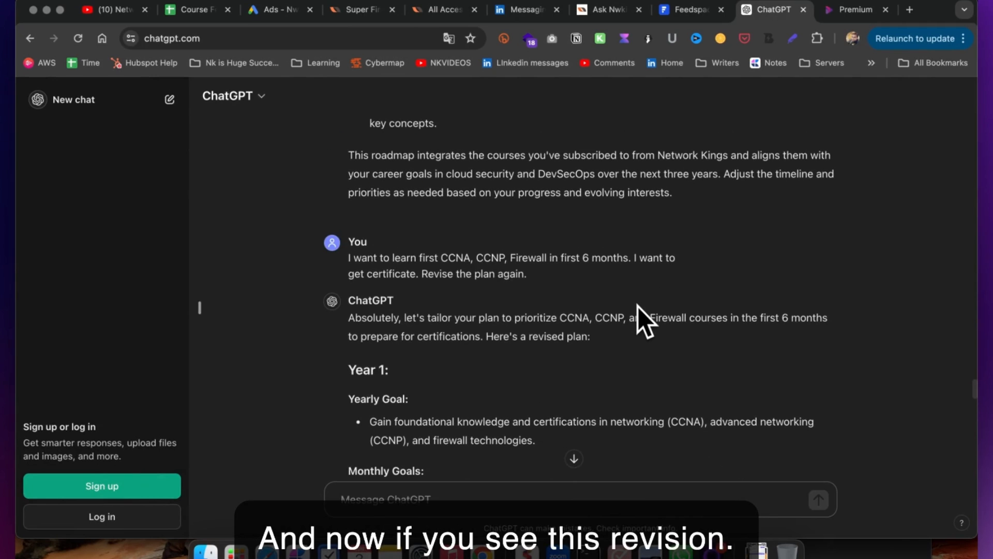
pyautogui.scroll(-5, 544, 358)
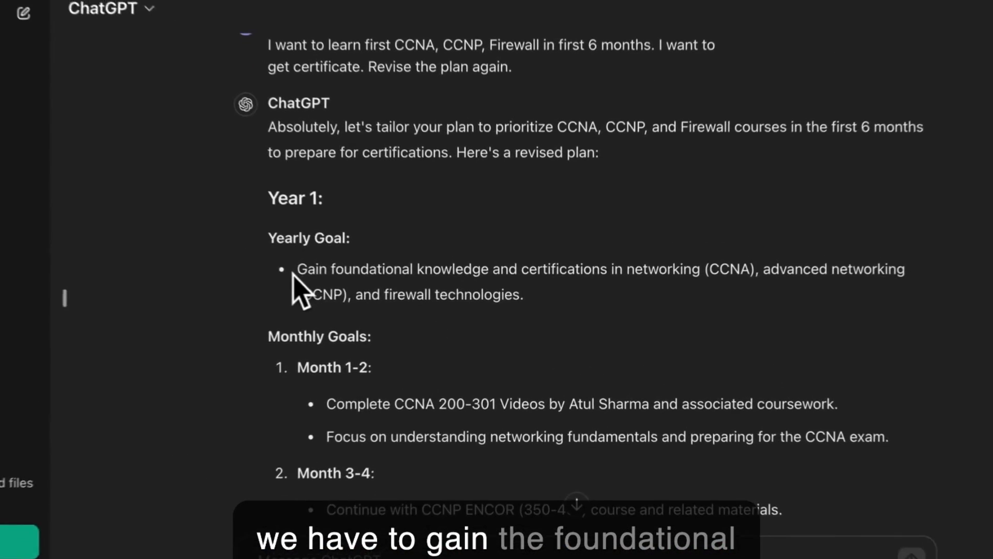
pyautogui.moveTo(367, 287); pyautogui.dragTo(558, 311)
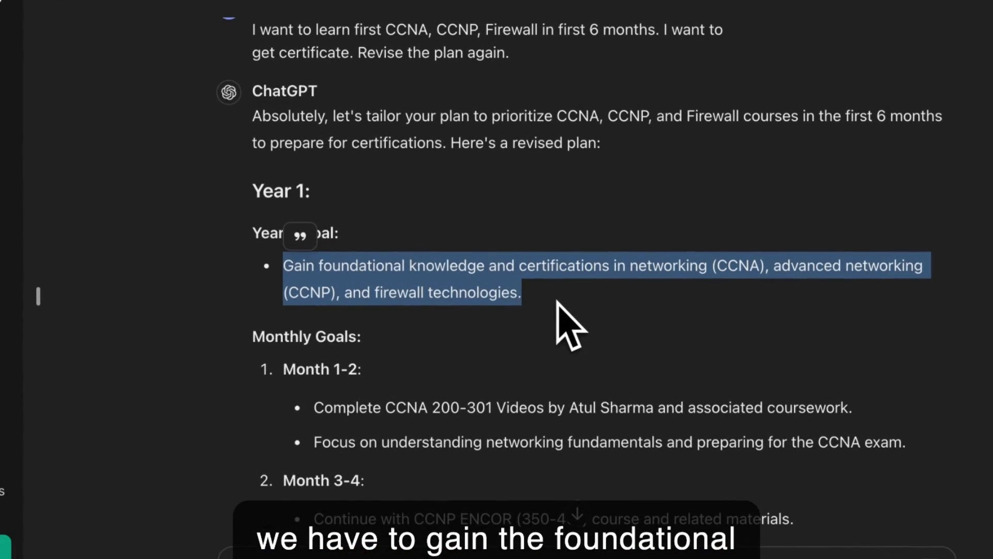
pyautogui.scroll(-1, 558, 301)
pyautogui.click(557, 305)
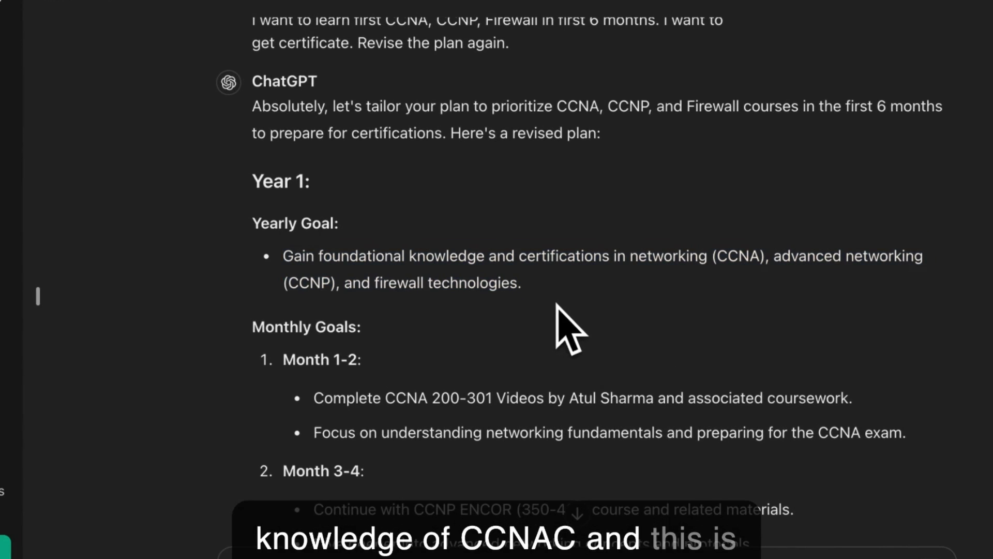
pyautogui.moveTo(523, 291); pyautogui.dragTo(283, 255)
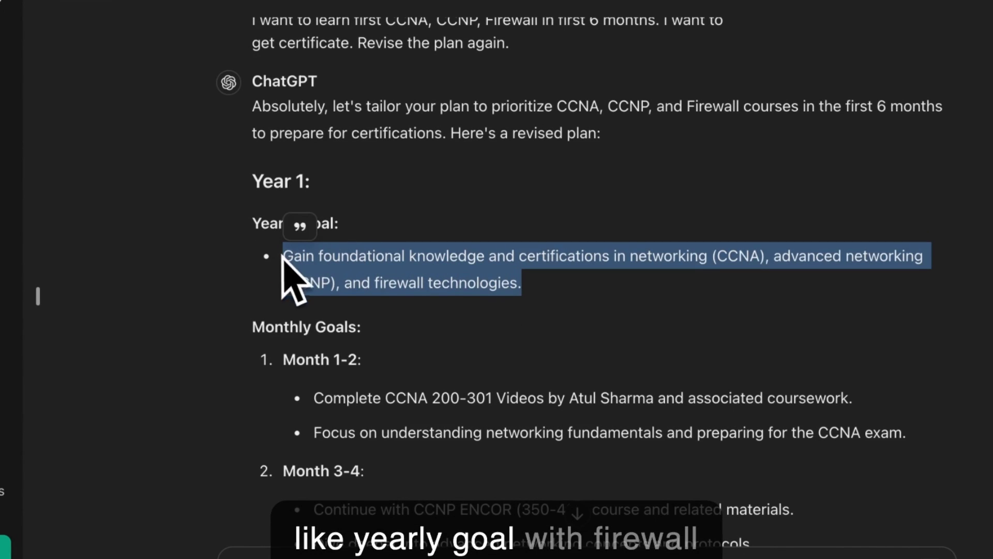
pyautogui.scroll(-5, 504, 300)
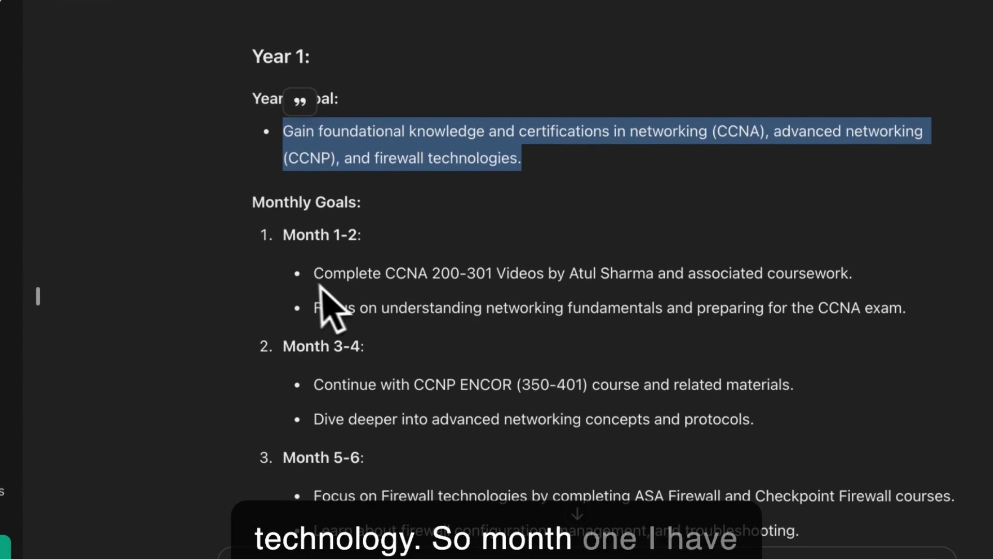
pyautogui.moveTo(312, 272); pyautogui.dragTo(663, 295)
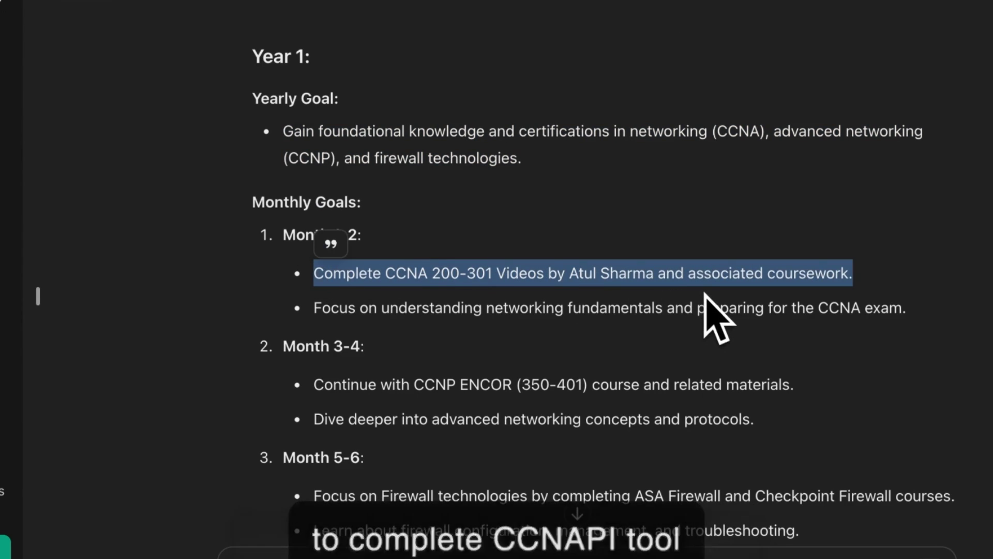
pyautogui.moveTo(391, 308); pyautogui.dragTo(659, 311)
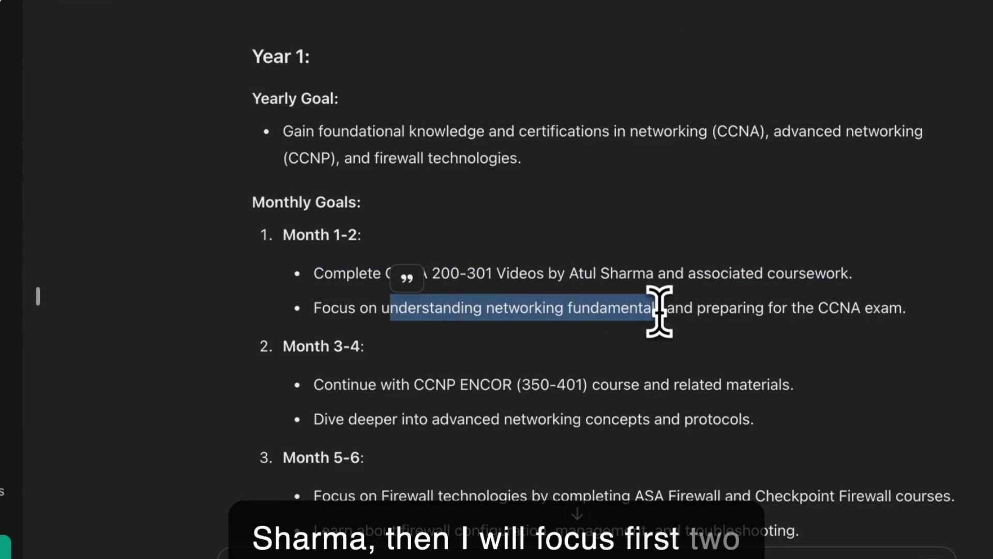
pyautogui.scroll(-3, 659, 310)
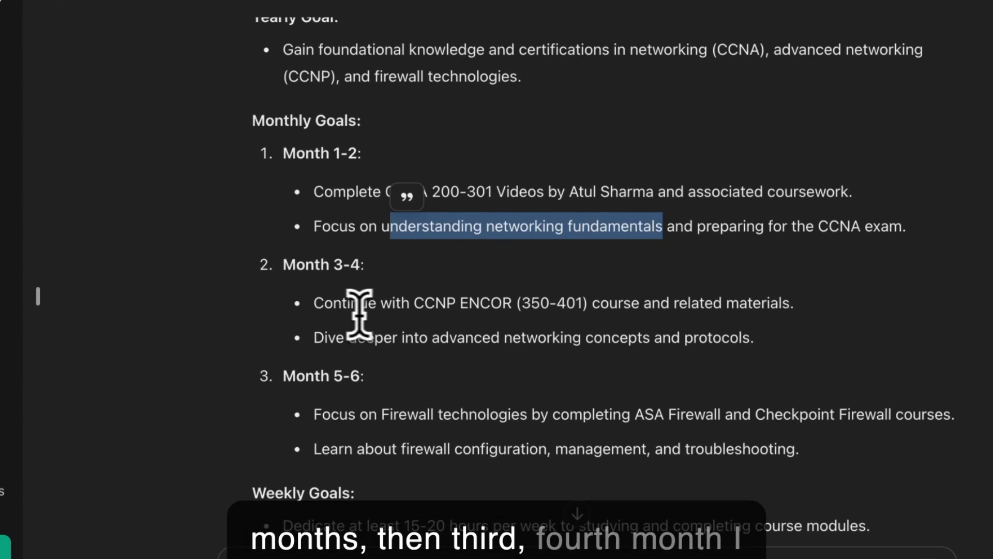
pyautogui.moveTo(396, 305)
pyautogui.mouseDown()
pyautogui.moveTo(364, 309)
pyautogui.moveTo(761, 344)
pyautogui.mouseUp()
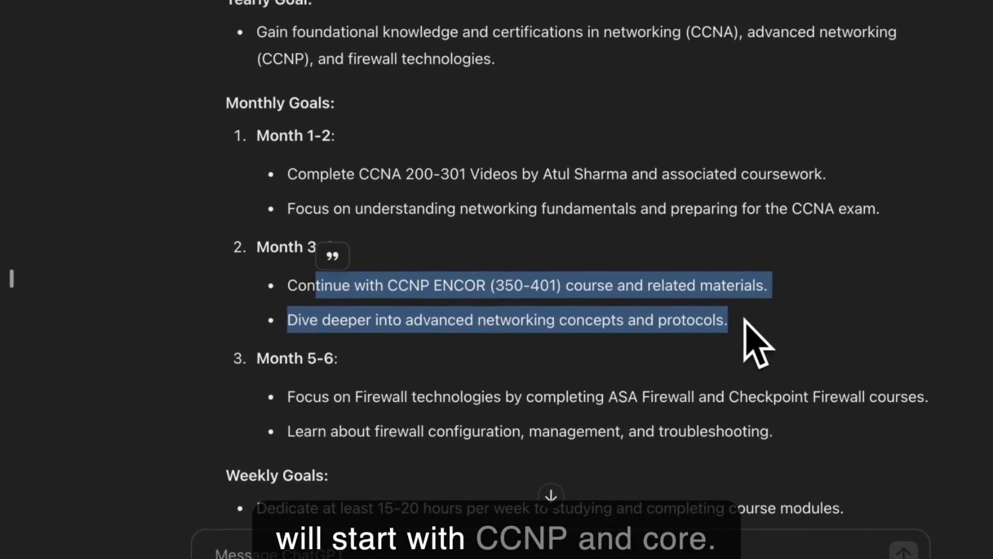
pyautogui.moveTo(294, 306)
pyautogui.mouseDown()
pyautogui.moveTo(704, 306)
pyautogui.moveTo(833, 320)
pyautogui.mouseUp()
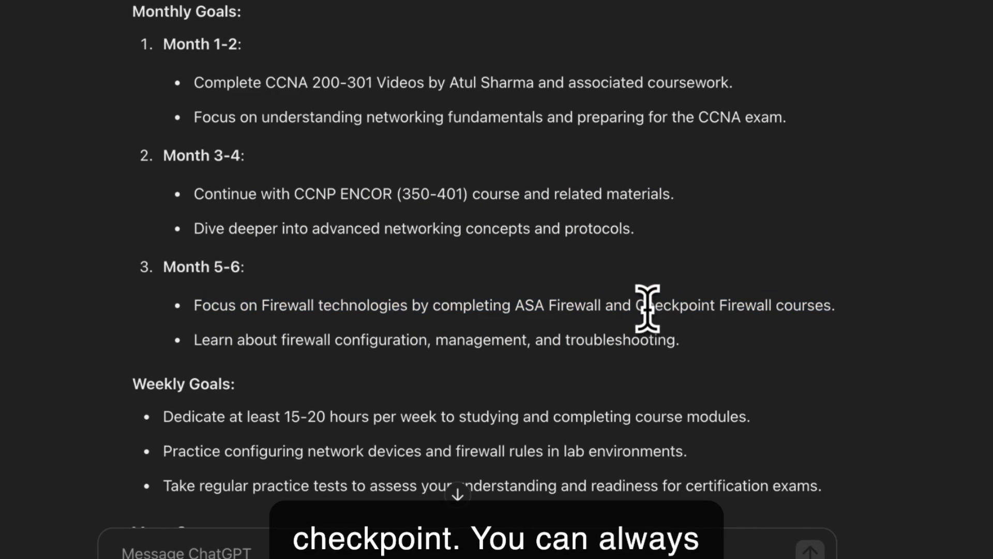
pyautogui.doubleClick(647, 308)
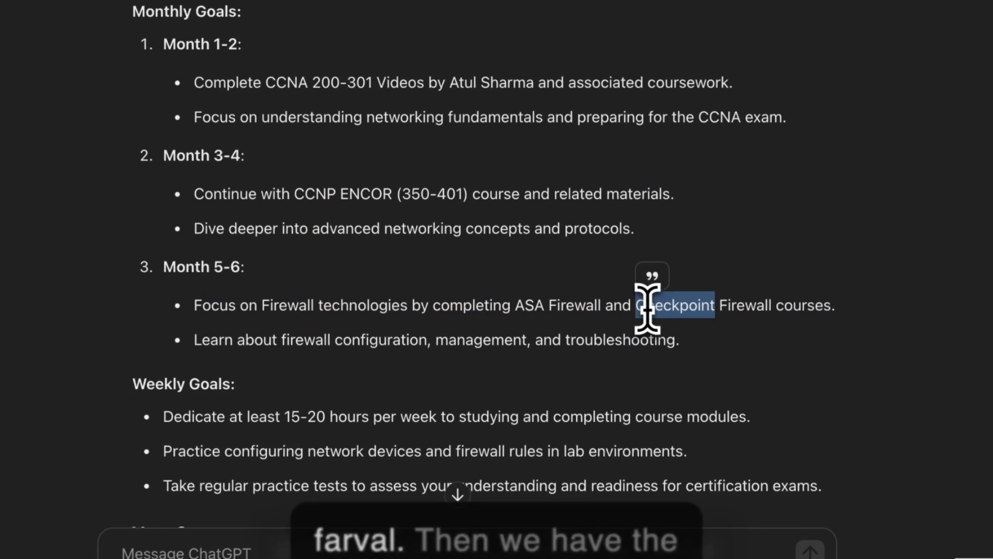
pyautogui.scroll(-3, 647, 308)
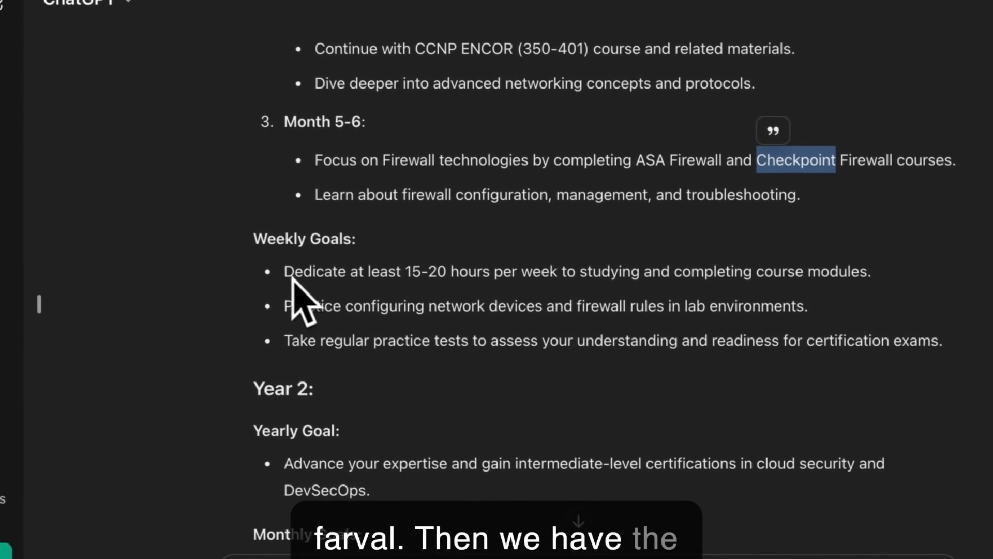
pyautogui.moveTo(266, 270); pyautogui.dragTo(812, 294)
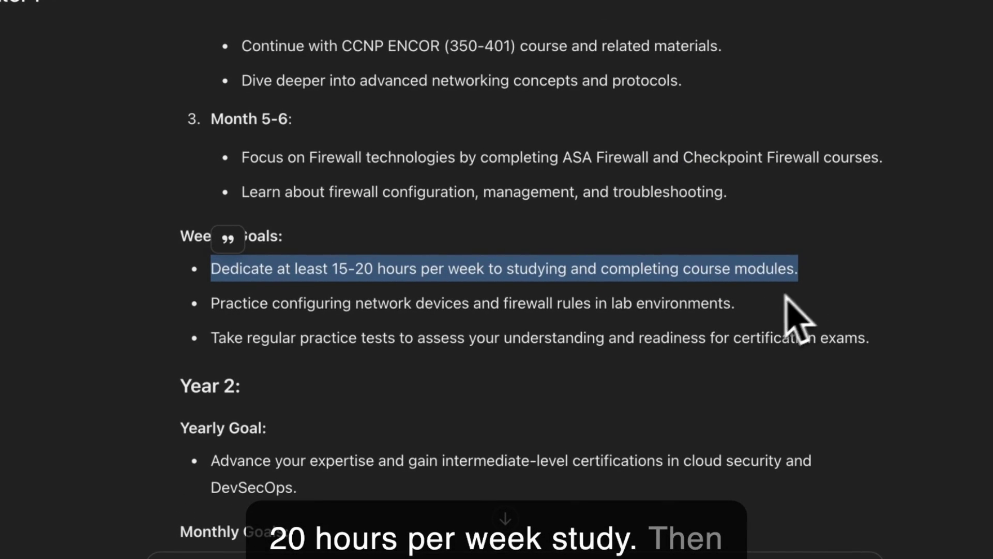
pyautogui.moveTo(735, 305); pyautogui.dragTo(212, 304)
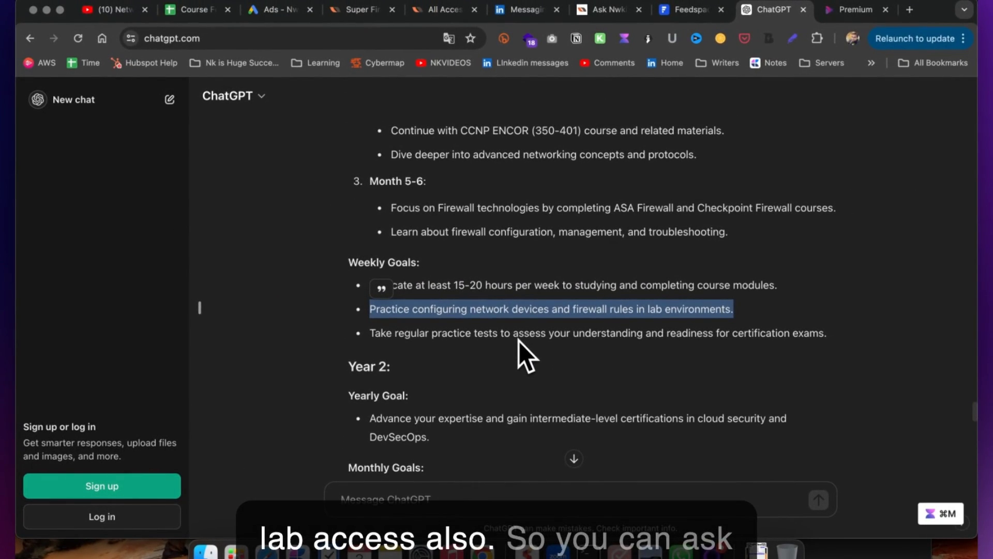
pyautogui.scroll(-3, 520, 341)
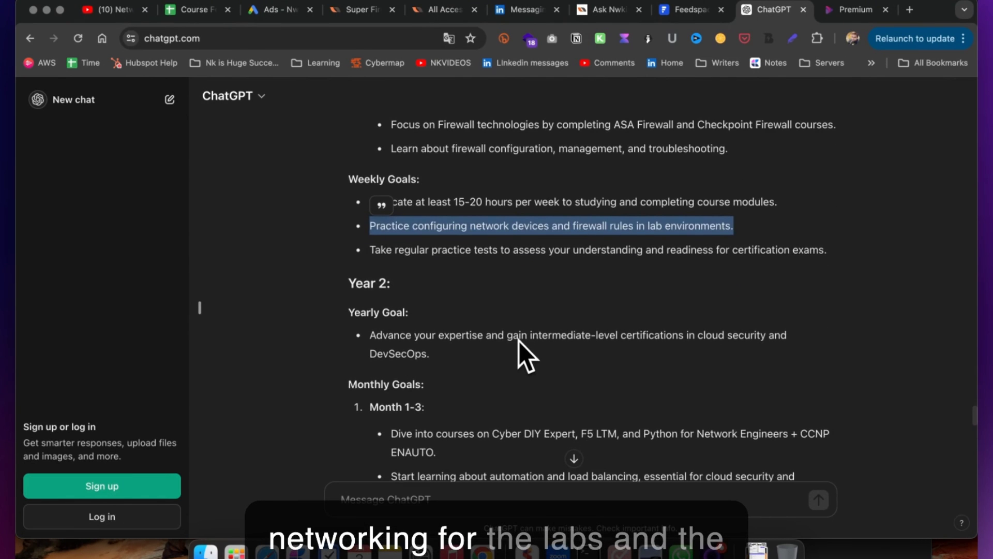
pyautogui.scroll(-2, 519, 339)
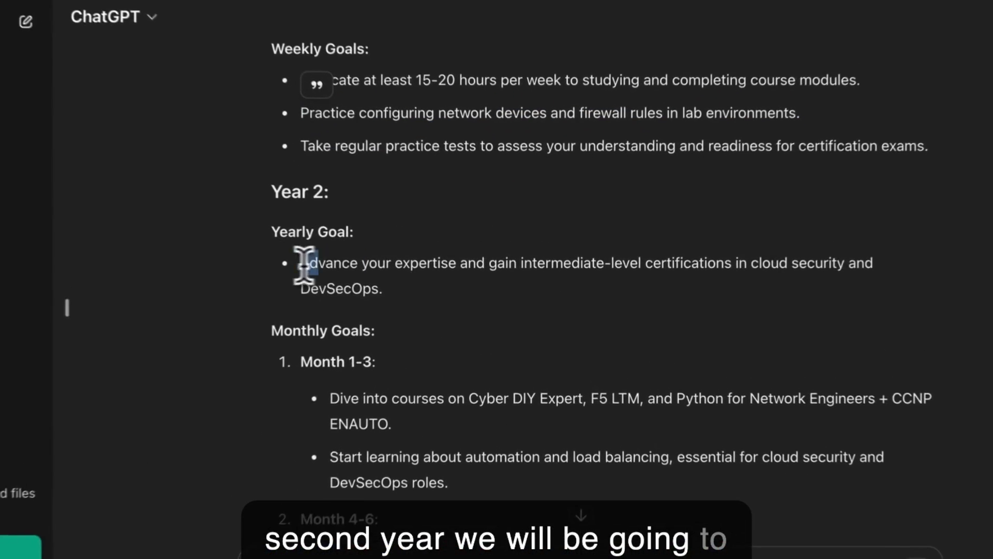
pyautogui.moveTo(368, 275); pyautogui.dragTo(439, 294)
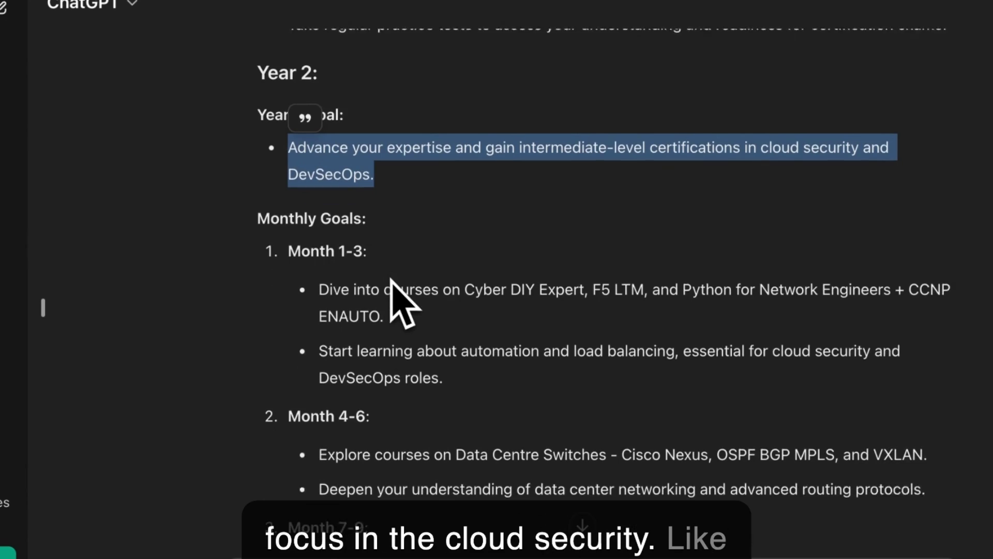
pyautogui.moveTo(320, 286); pyautogui.dragTo(408, 318)
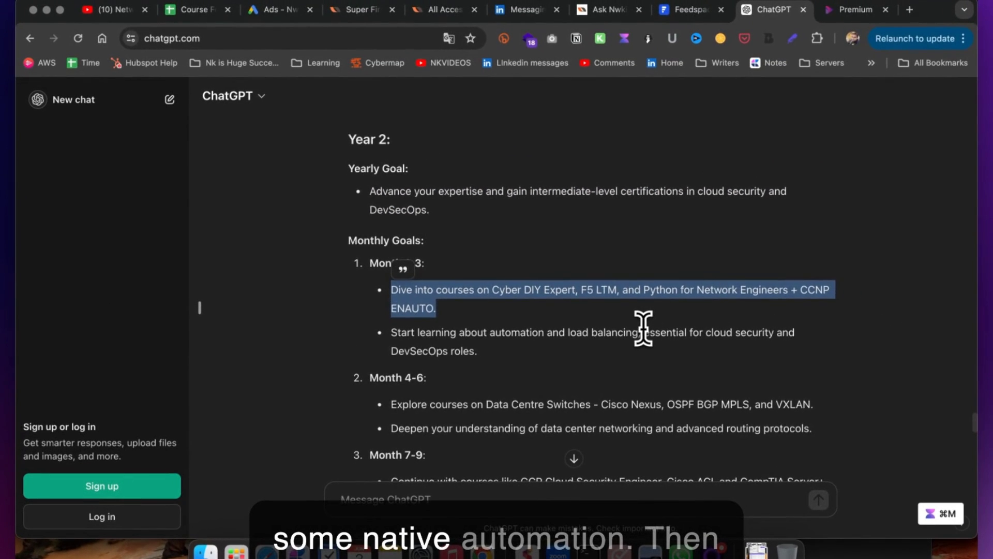
pyautogui.scroll(-3, 643, 329)
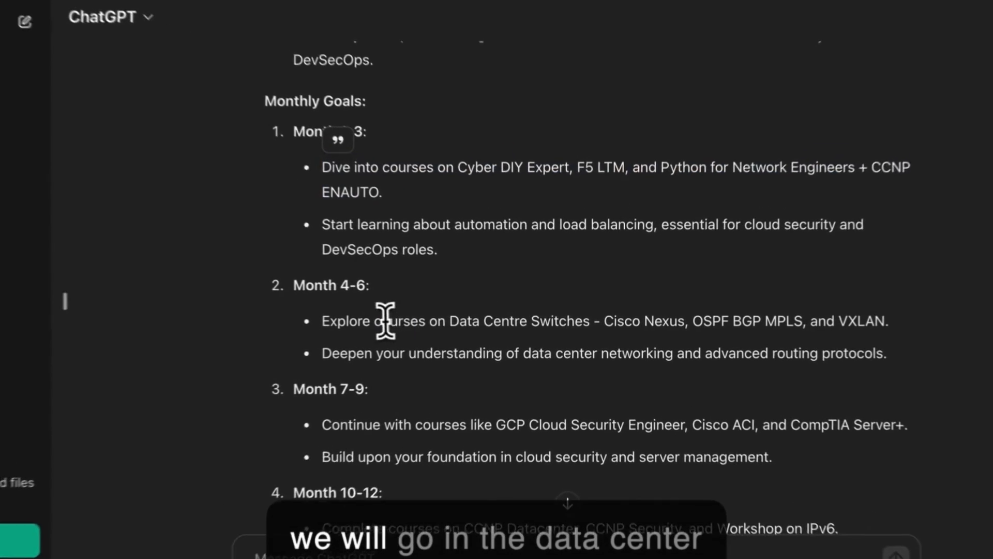
pyautogui.moveTo(434, 322); pyautogui.dragTo(689, 323)
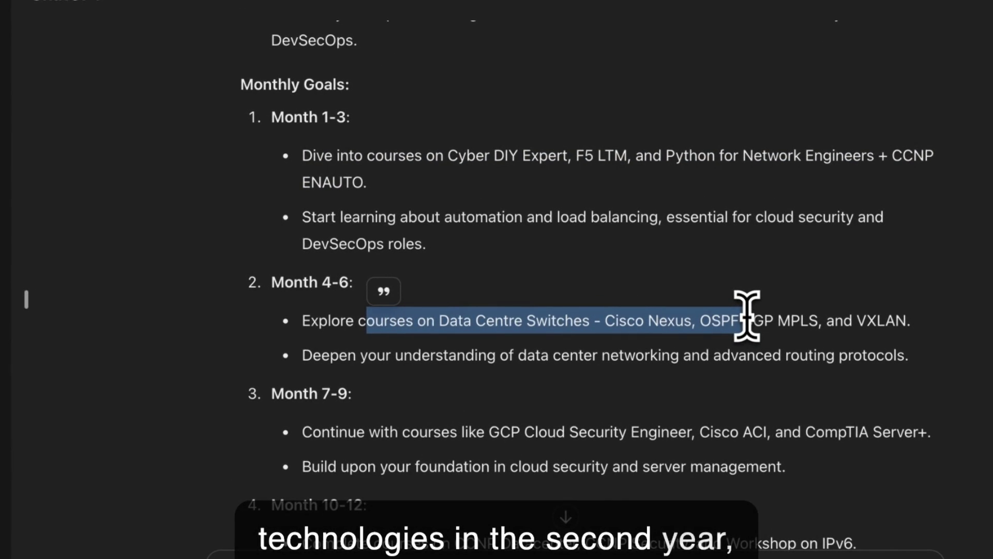
pyautogui.scroll(-3, 747, 316)
pyautogui.moveTo(477, 318); pyautogui.dragTo(730, 318)
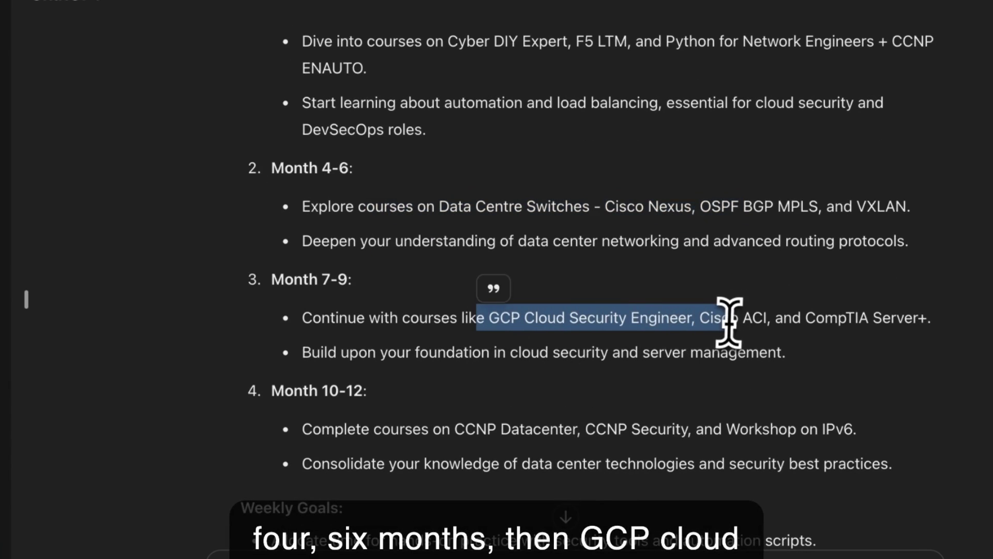
pyautogui.scroll(-3, 728, 322)
pyautogui.doubleClick(301, 250)
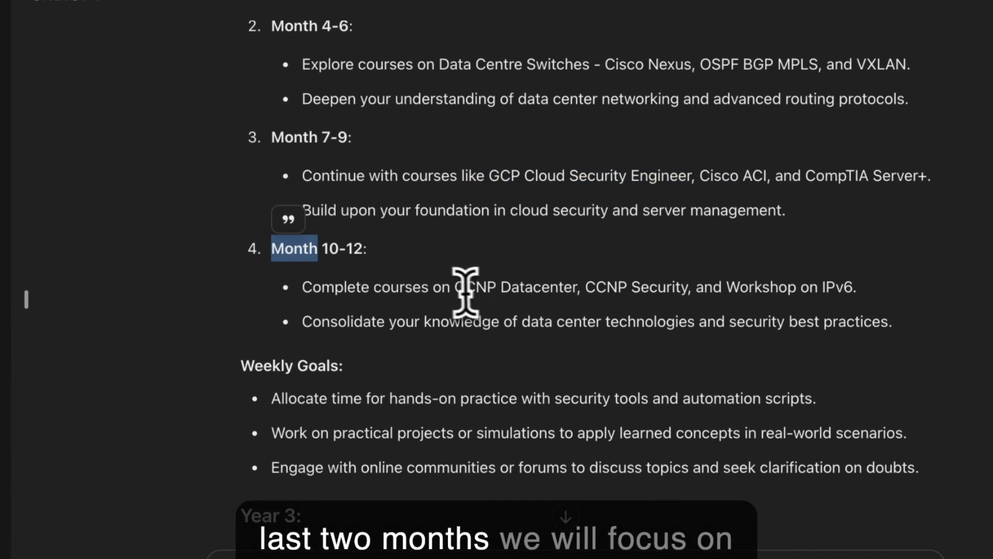
pyautogui.moveTo(454, 288); pyautogui.dragTo(741, 293)
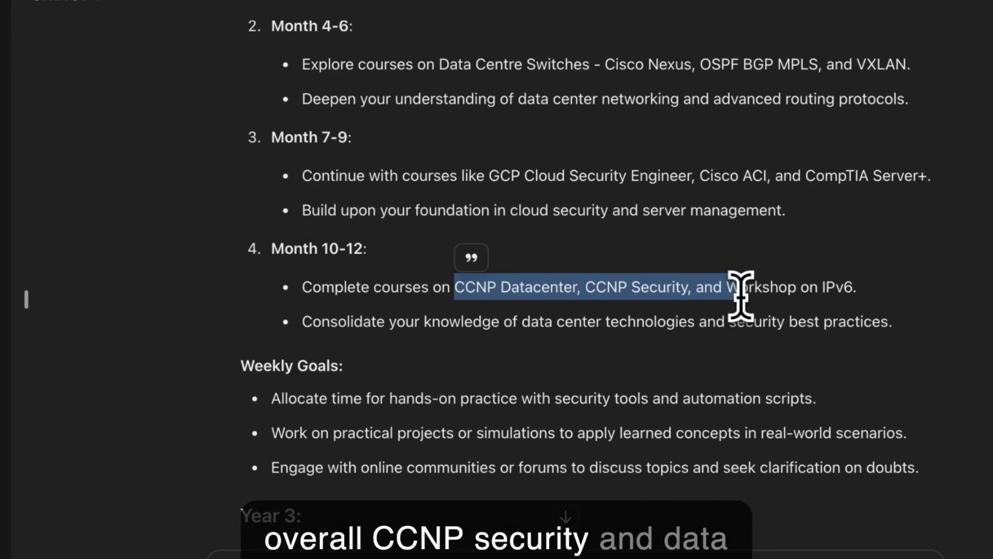
pyautogui.scroll(-3, 741, 293)
pyautogui.scroll(-1, 698, 308)
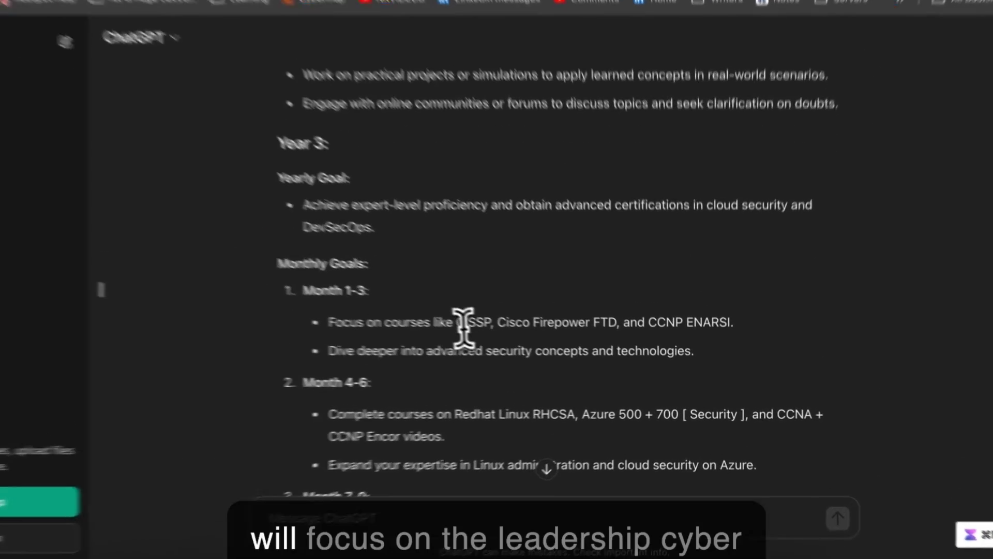
pyautogui.doubleClick(507, 335)
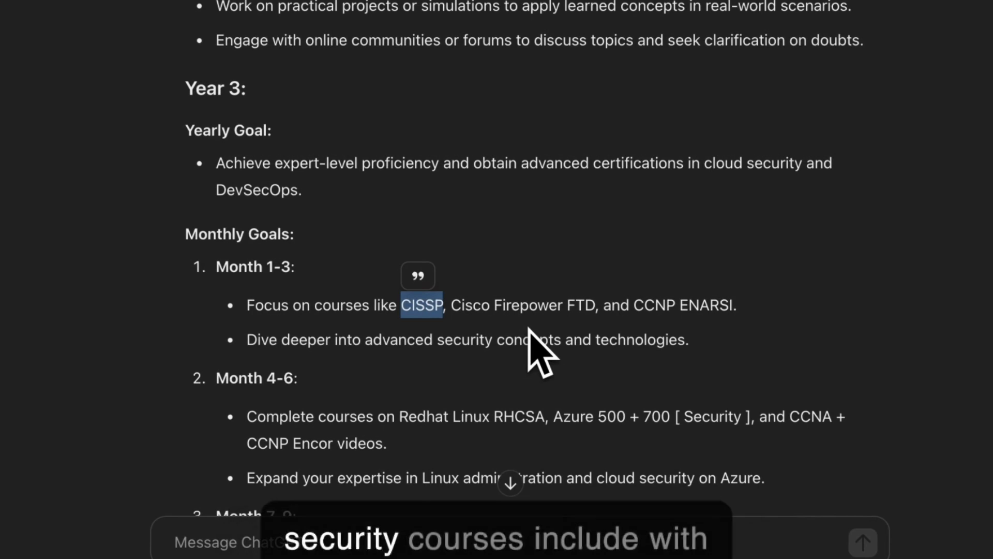
pyautogui.click(581, 309)
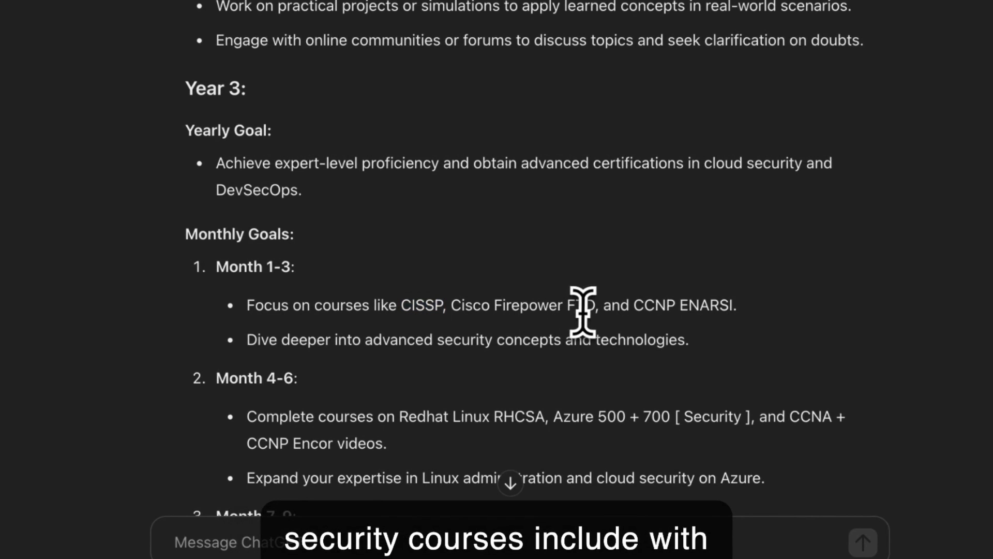
pyautogui.doubleClick(711, 306)
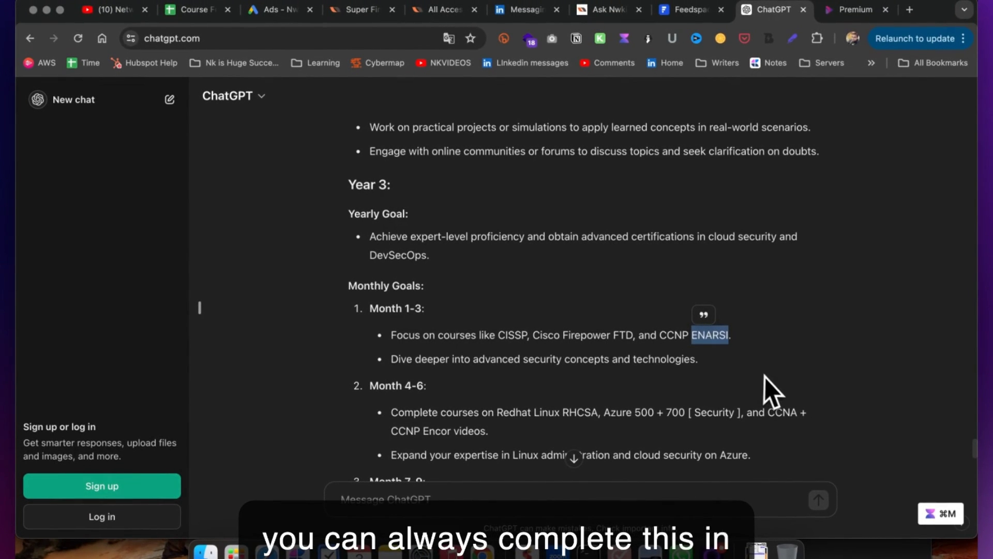
pyautogui.scroll(-5, 766, 377)
pyautogui.scroll(-1, 766, 377)
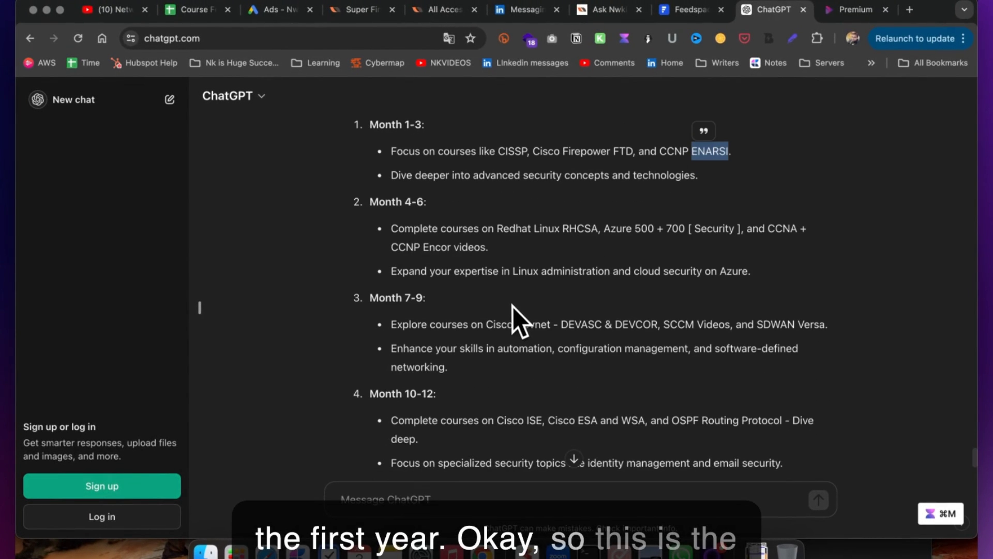
pyautogui.scroll(-8, 513, 306)
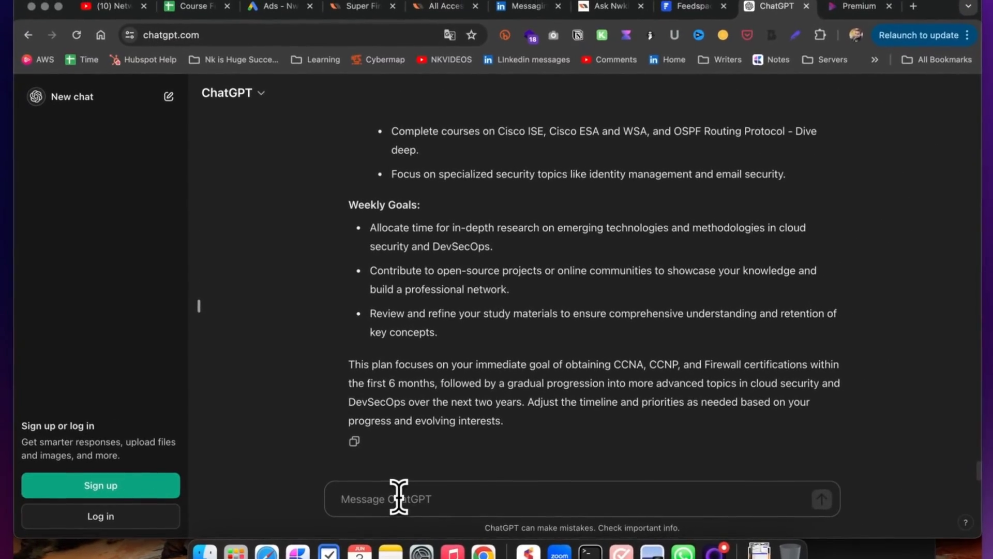
# Ask ChatGPT for a one-year extensive plan: network security courses first, cloud security afterward
pyautogui.write('Give me 1 year extensiv')
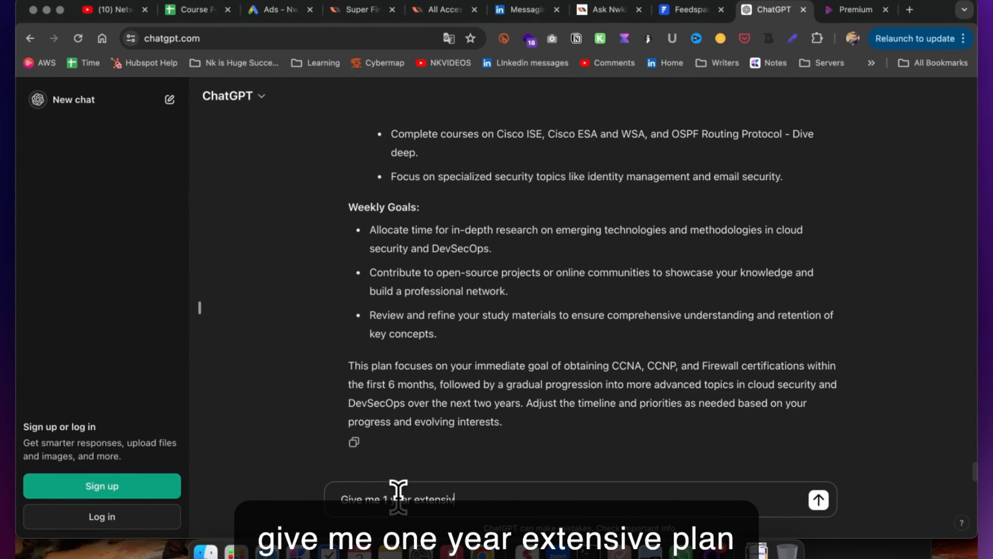
pyautogui.write('e plan with daily schedule.')
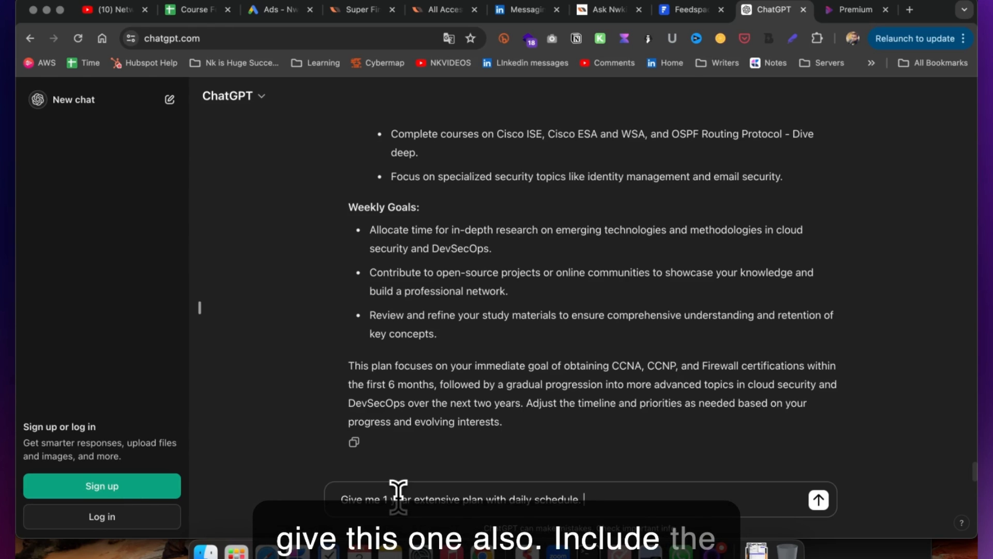
pyautogui.write('coru')
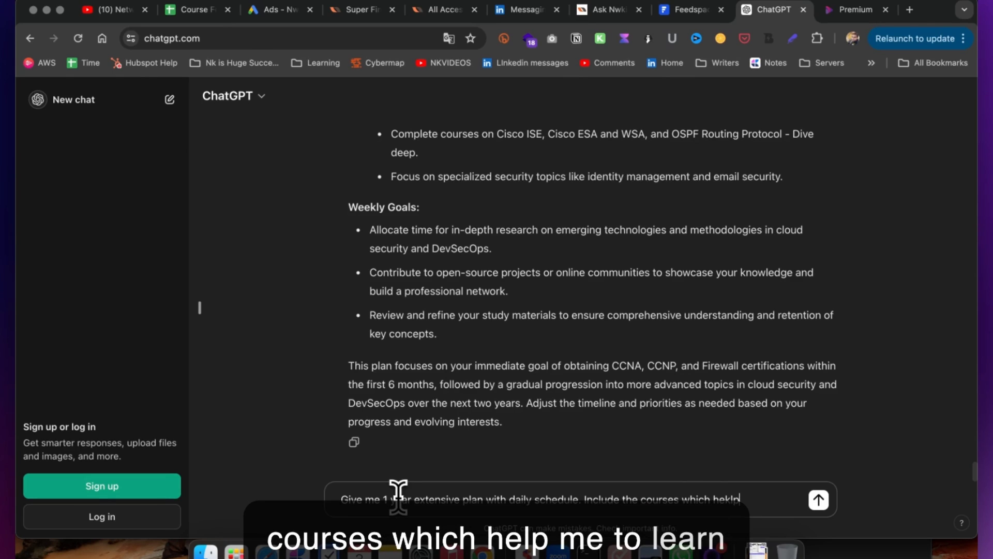
pyautogui.write(' me to lear')
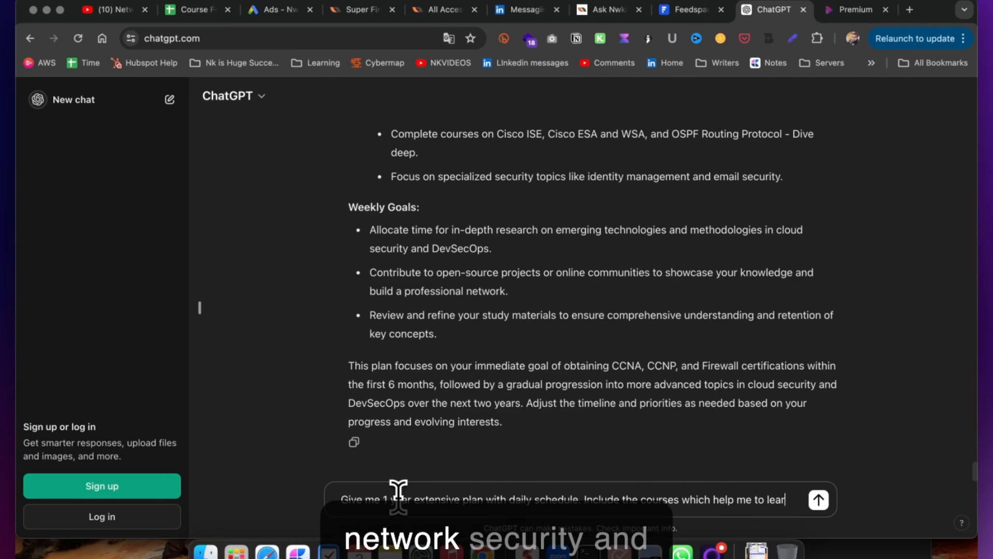
pyautogui.write('n network security a')
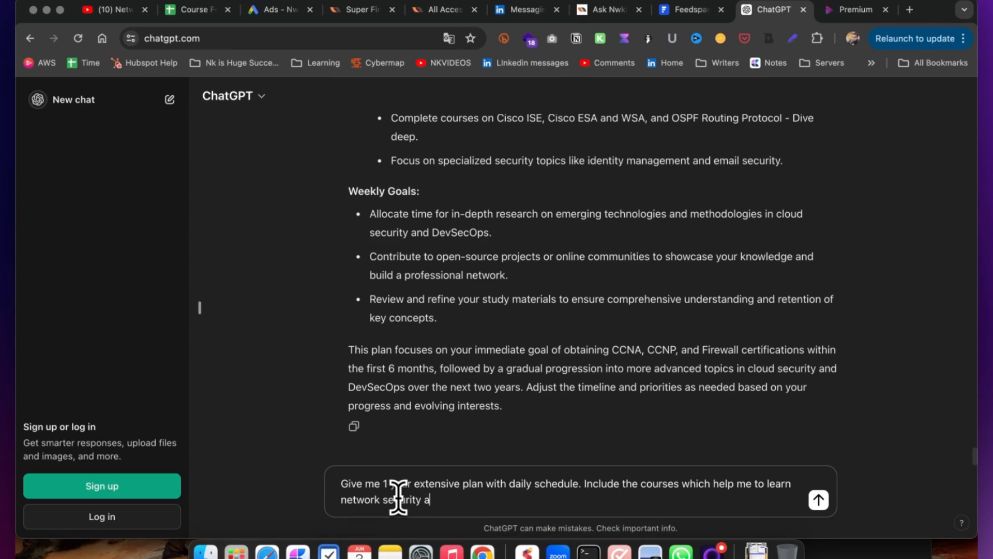
pyautogui.write('erwards cloud security')
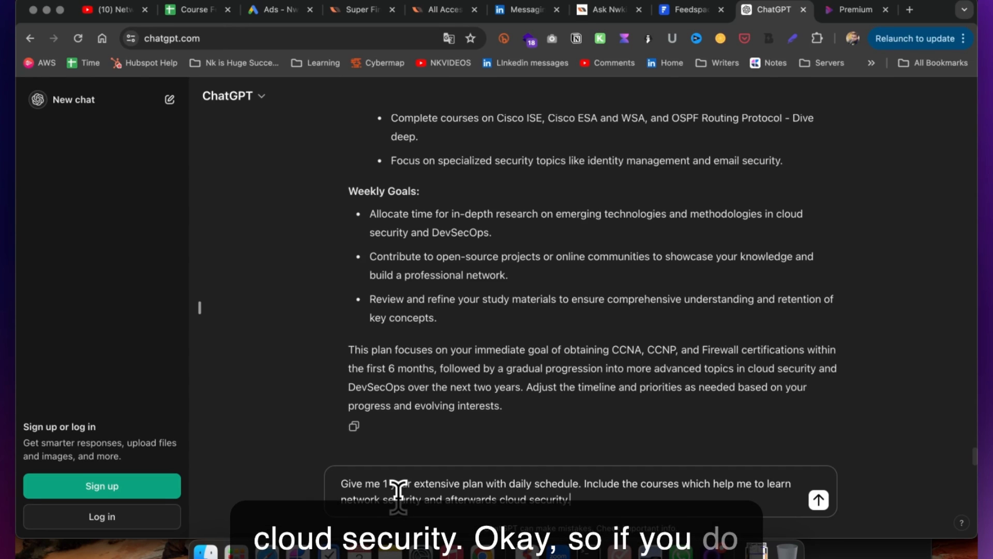
pyautogui.press('Return')
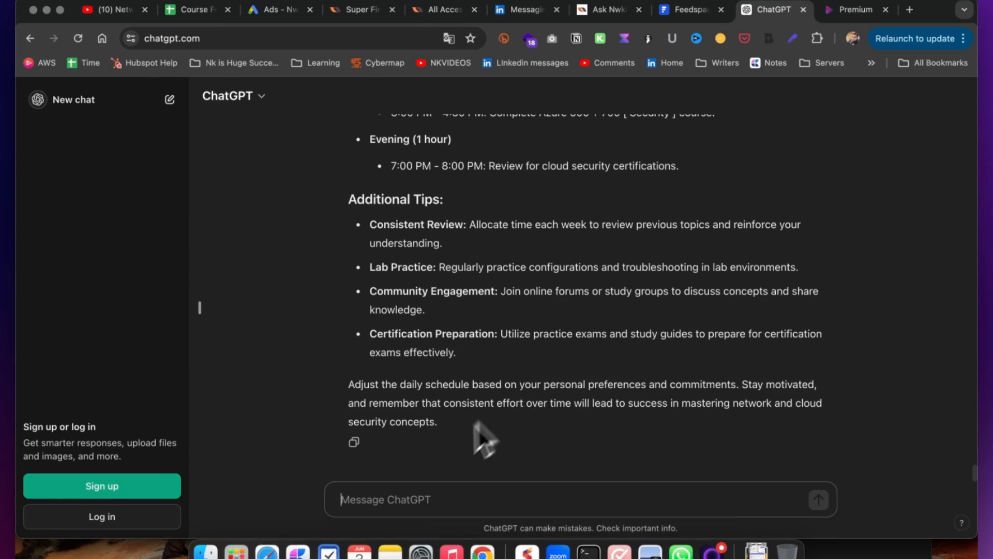
# Send ChatGPT the daily study slots 8–9am, 2–2:30pm and 10–11:30pm
pyautogui.write('I ')
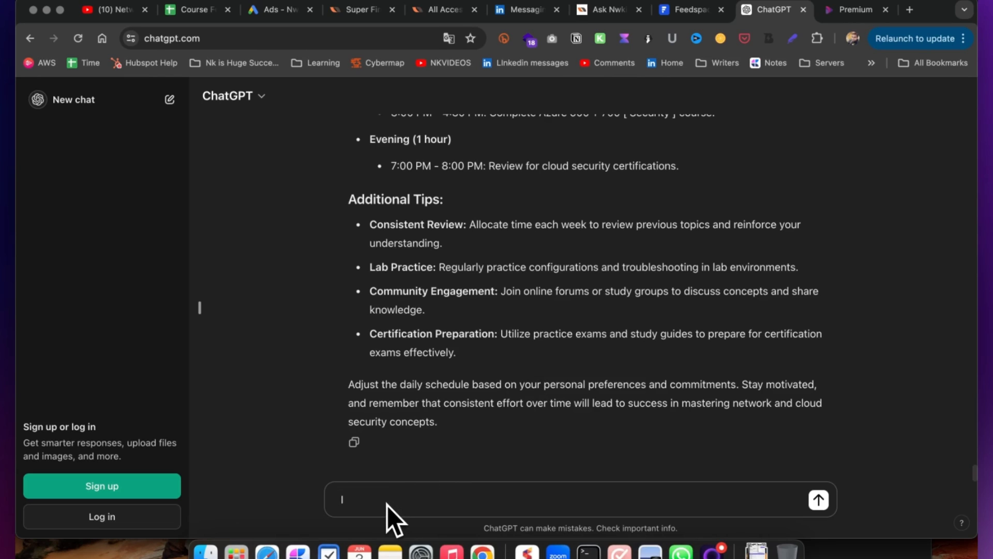
pyautogui.write('have 2 time')
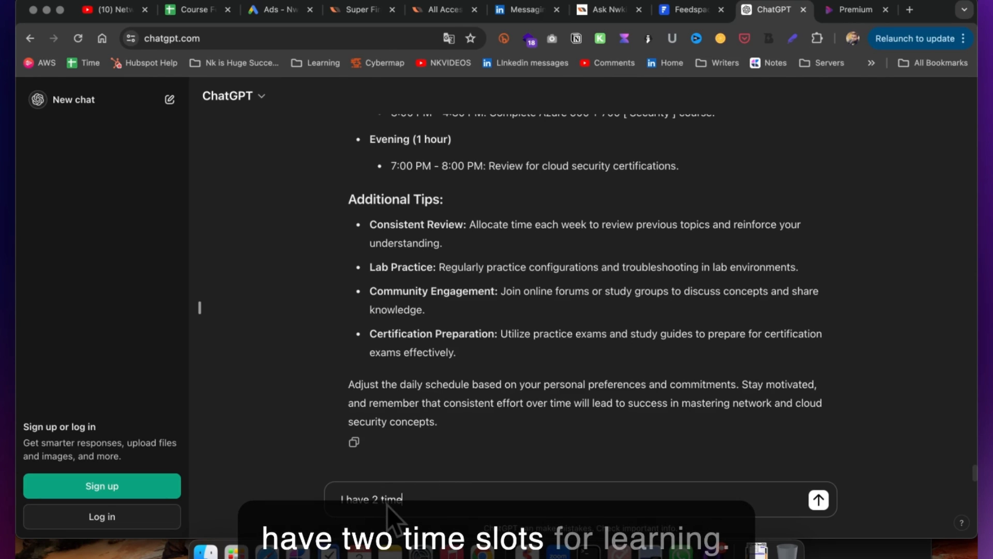
pyautogui.write('slots for learning')
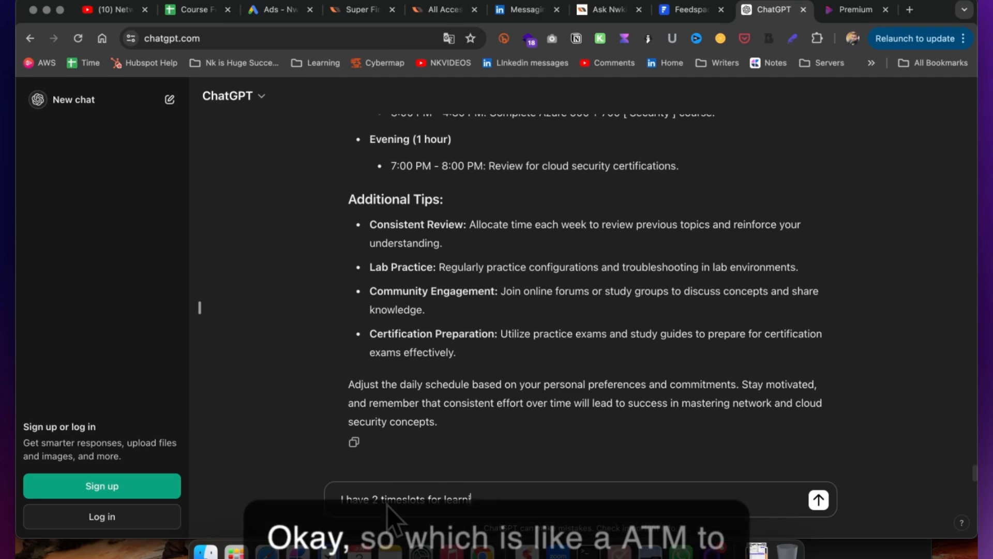
pyautogui.hotkey('shift', 'Return')
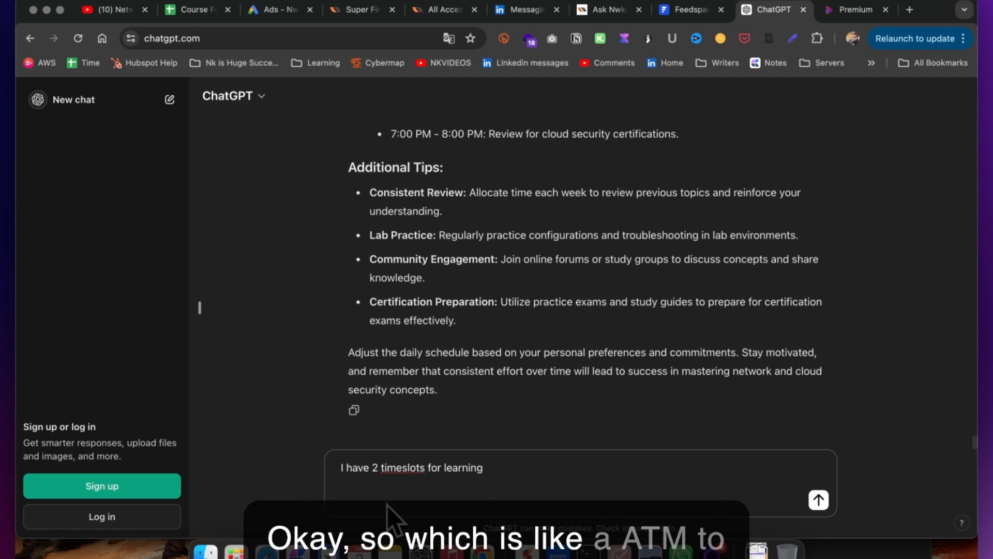
pyautogui.write('8am to')
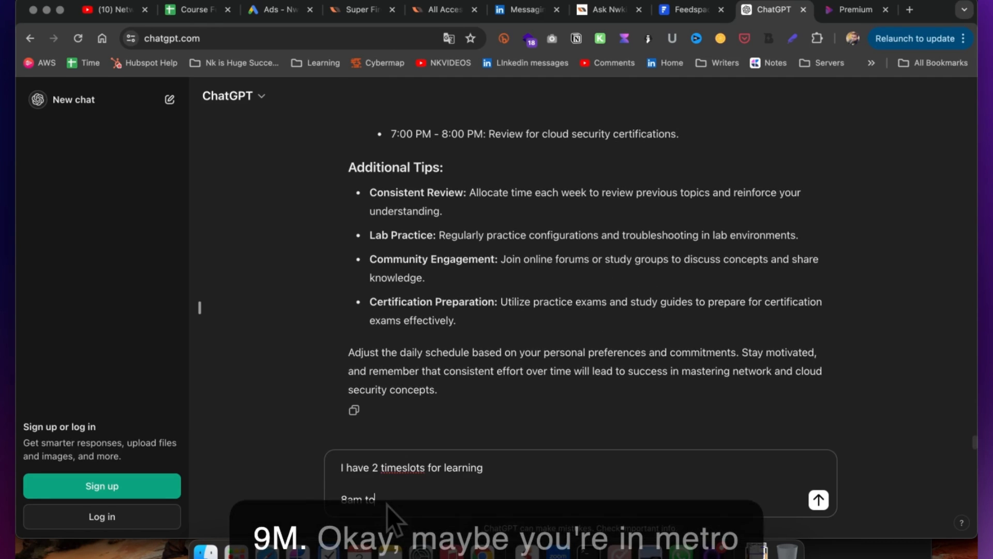
pyautogui.write(' 9am , 1:3')
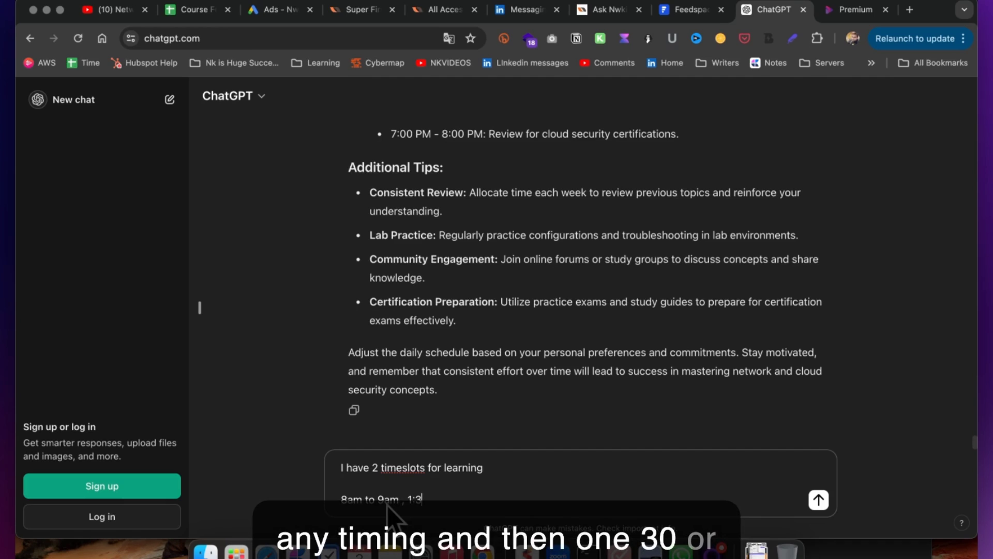
pyautogui.press('BackSpace')
pyautogui.press('BackSpace')
pyautogui.press('BackSpace')
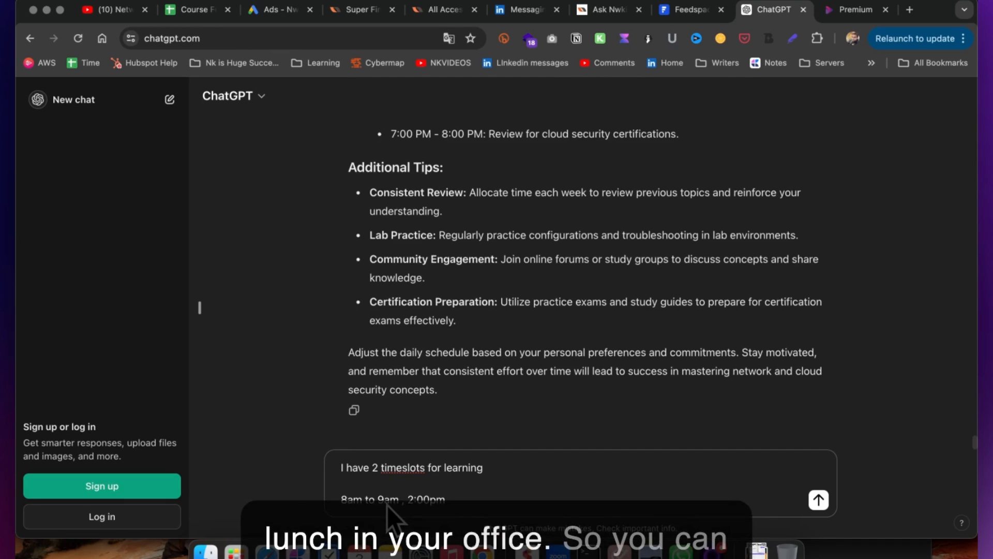
pyautogui.write(' to 2:30pm and 10p')
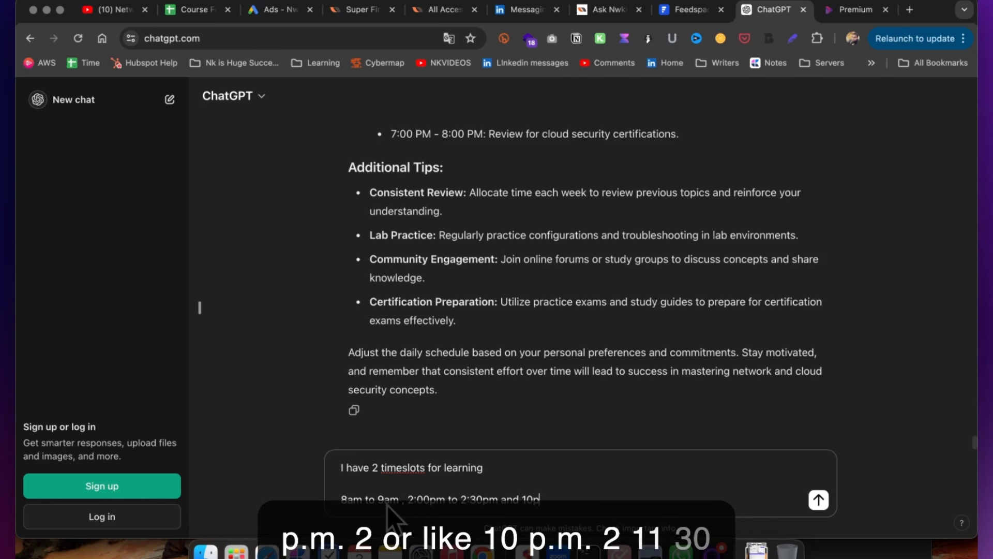
pyautogui.write(' :30')
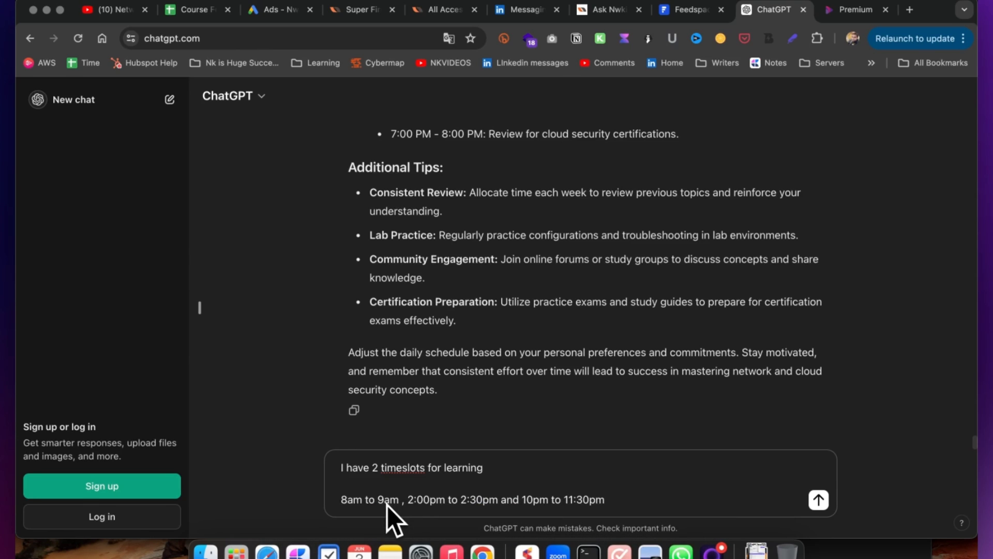
pyautogui.press('Return')
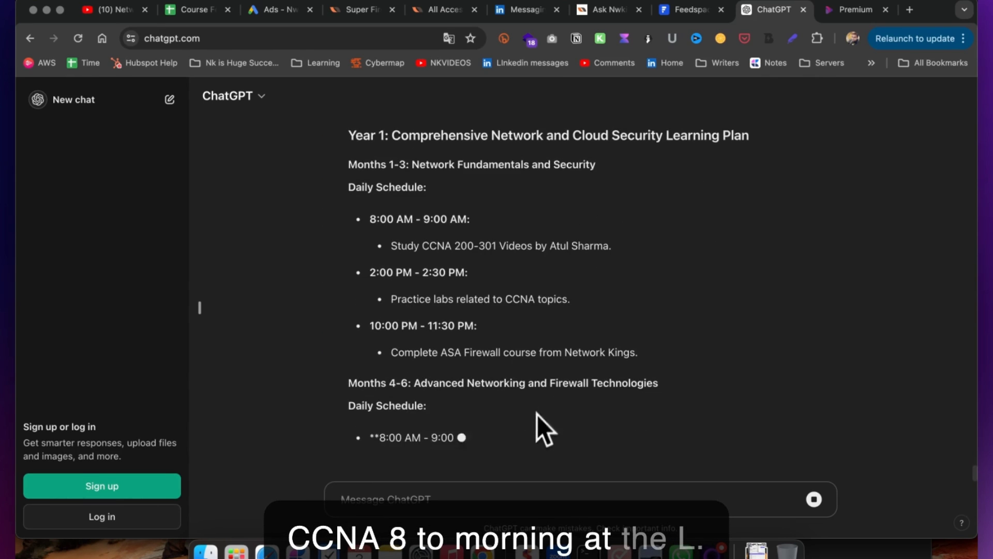
pyautogui.scroll(2, 569, 216)
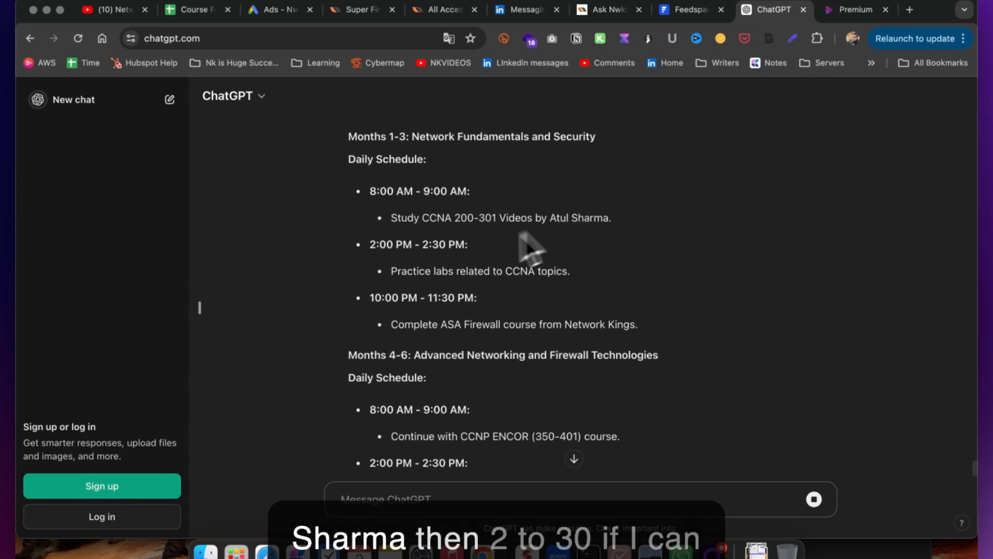
pyautogui.moveTo(370, 244); pyautogui.dragTo(446, 246)
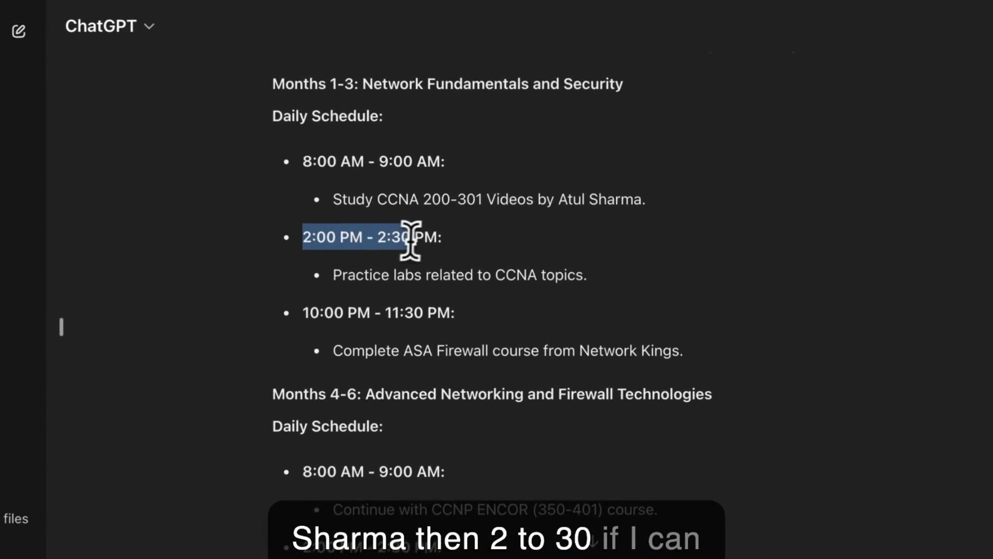
pyautogui.click(440, 248)
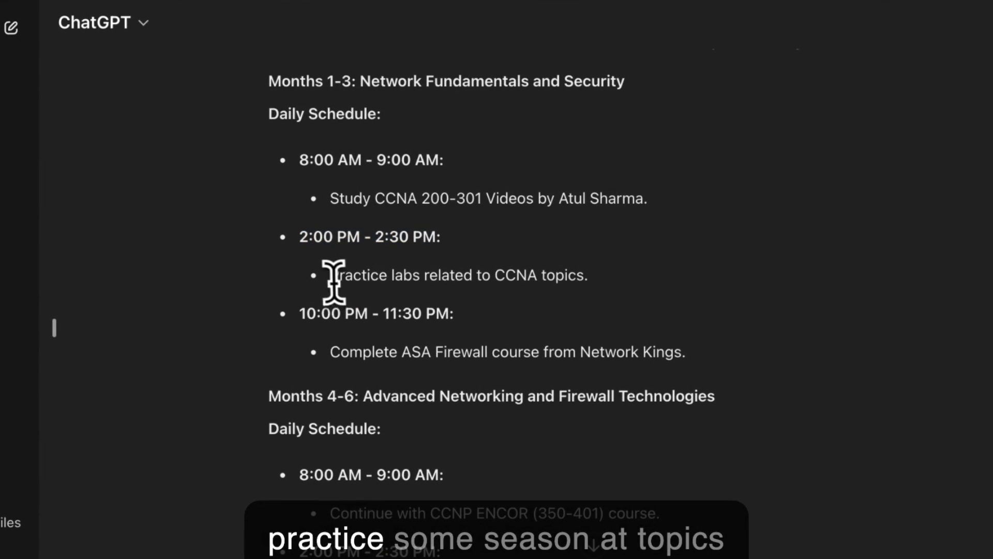
pyautogui.moveTo(331, 276); pyautogui.dragTo(627, 282)
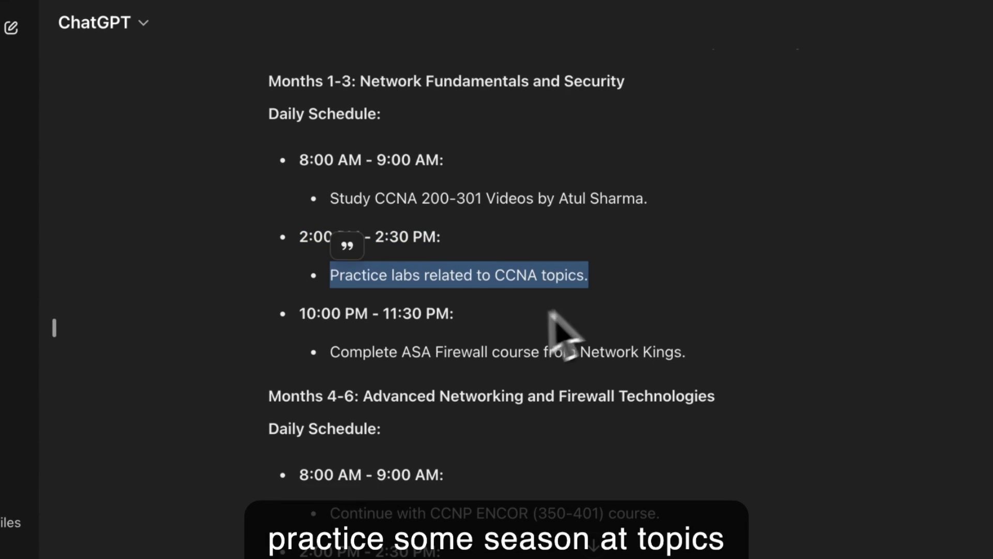
pyautogui.click(337, 349)
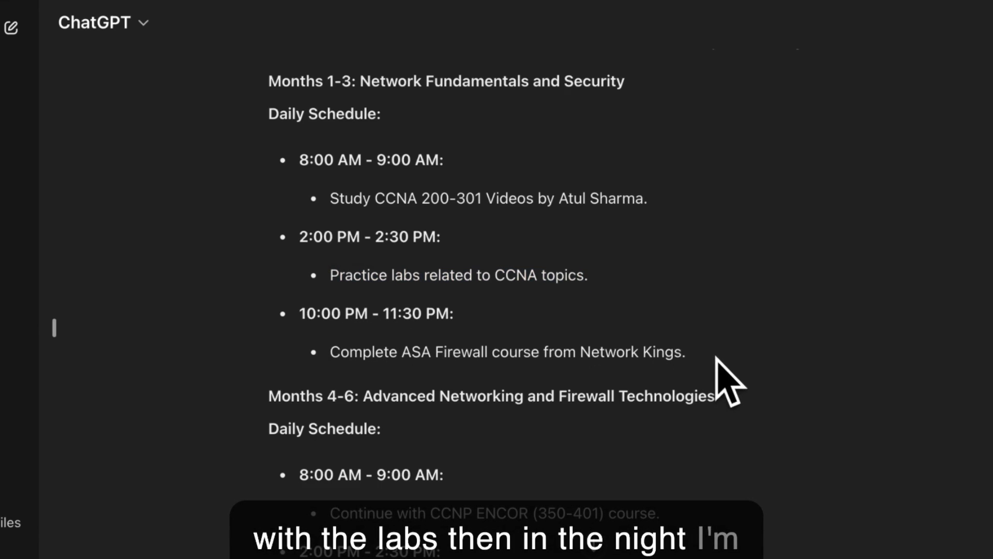
pyautogui.moveTo(714, 356); pyautogui.dragTo(335, 352)
pyautogui.scroll(-4, 335, 352)
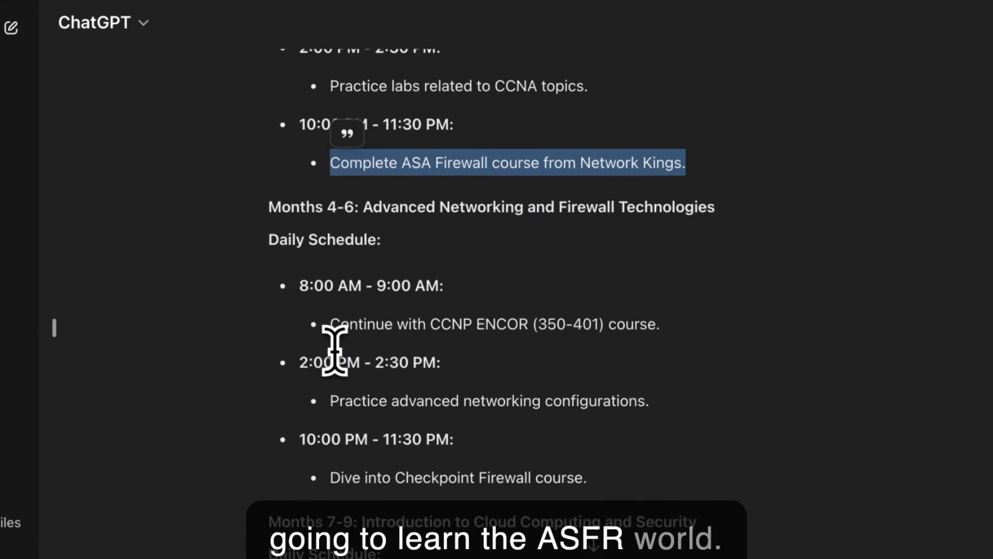
pyautogui.doubleClick(358, 321)
pyautogui.moveTo(358, 320); pyautogui.dragTo(665, 327)
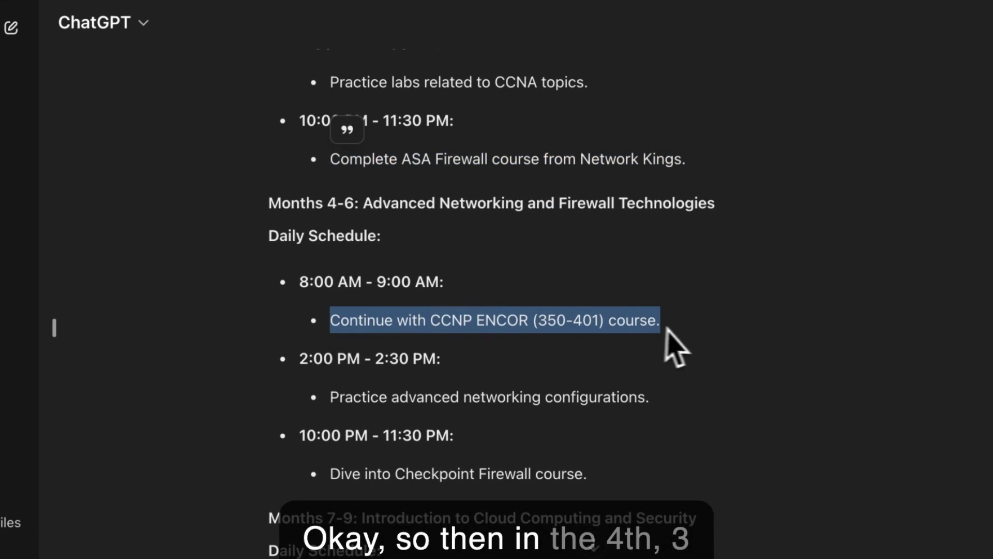
pyautogui.scroll(2, 677, 328)
pyautogui.scroll(1, 678, 331)
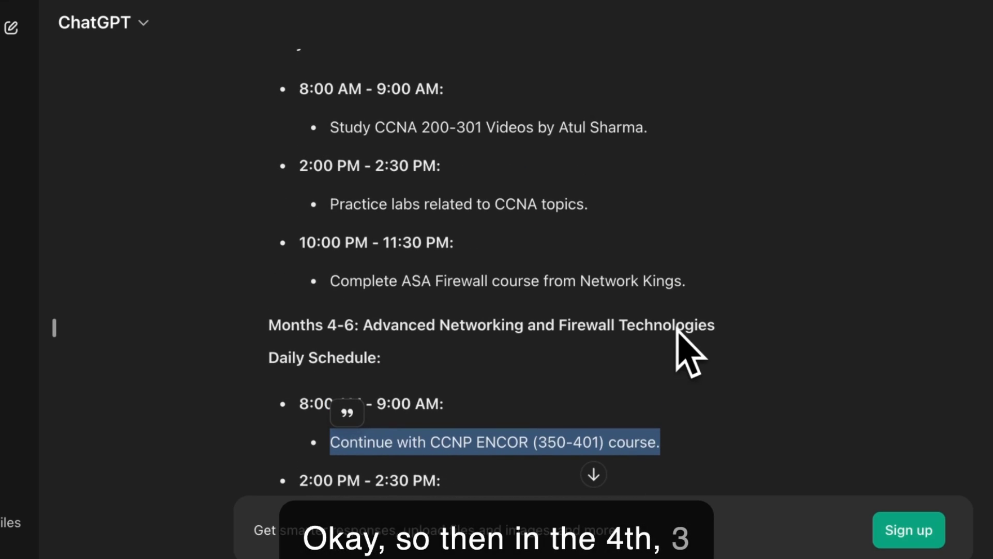
pyautogui.moveTo(694, 284)
pyautogui.mouseDown()
pyautogui.moveTo(444, 171)
pyautogui.moveTo(332, 144)
pyautogui.mouseUp()
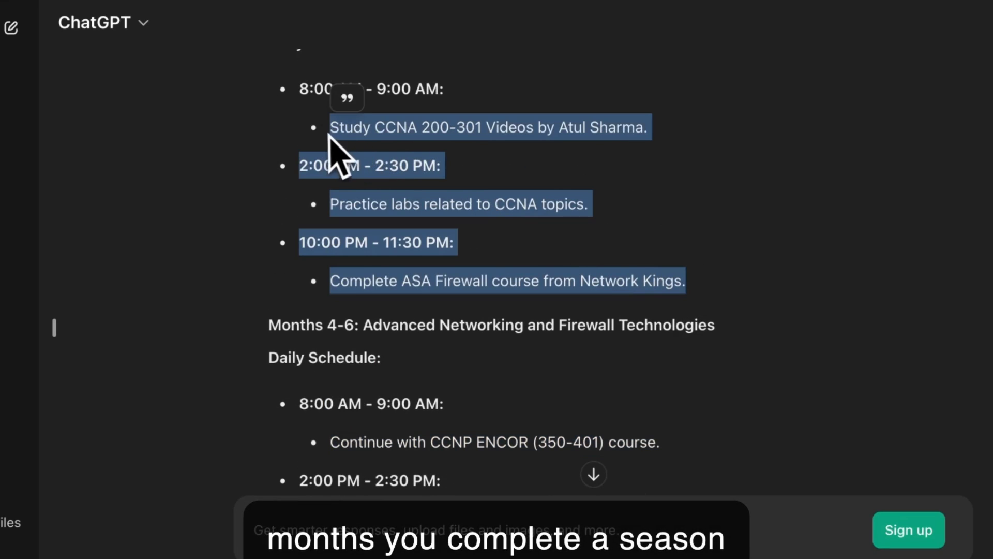
pyautogui.scroll(-1, 333, 150)
pyautogui.scroll(-3, 333, 156)
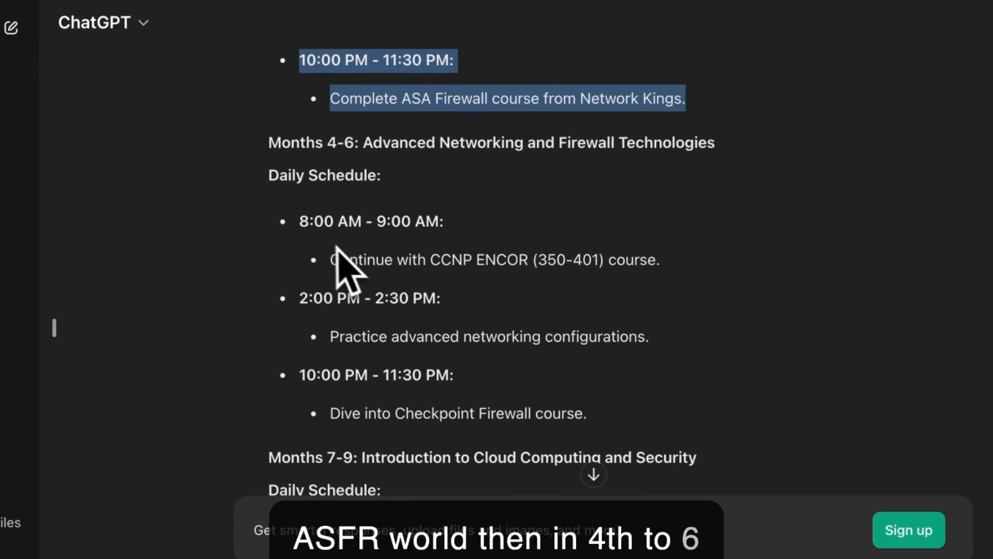
pyautogui.moveTo(628, 365); pyautogui.dragTo(648, 407)
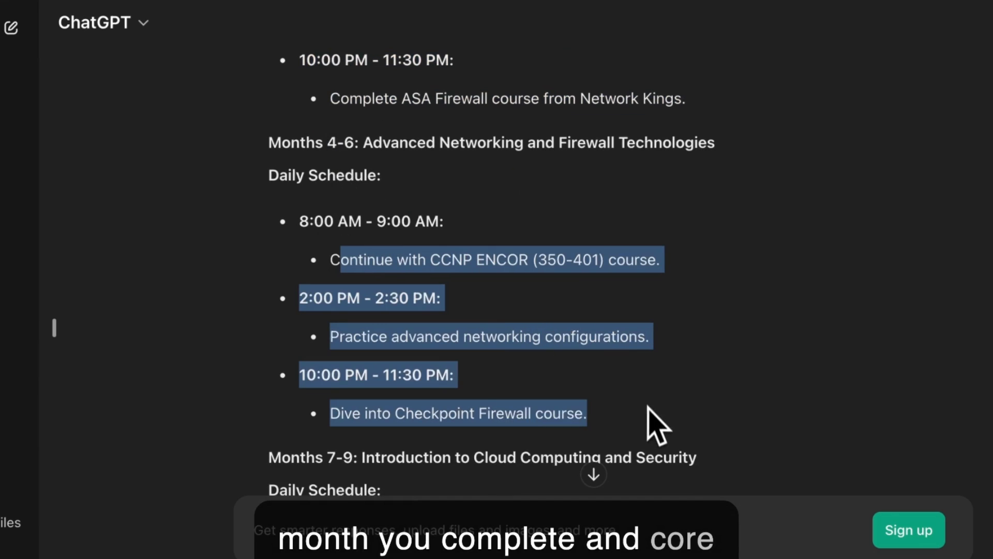
pyautogui.scroll(-5, 647, 420)
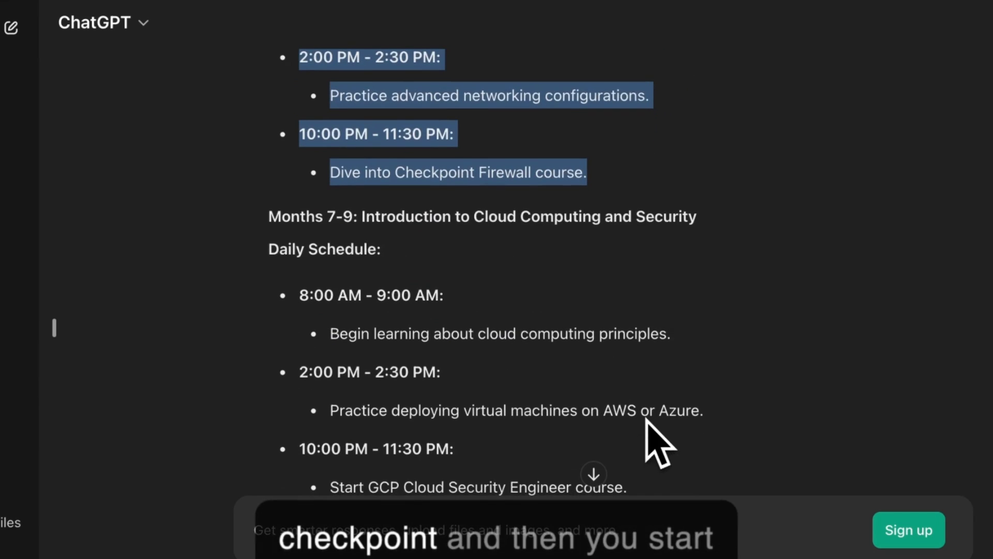
pyautogui.scroll(-3, 648, 420)
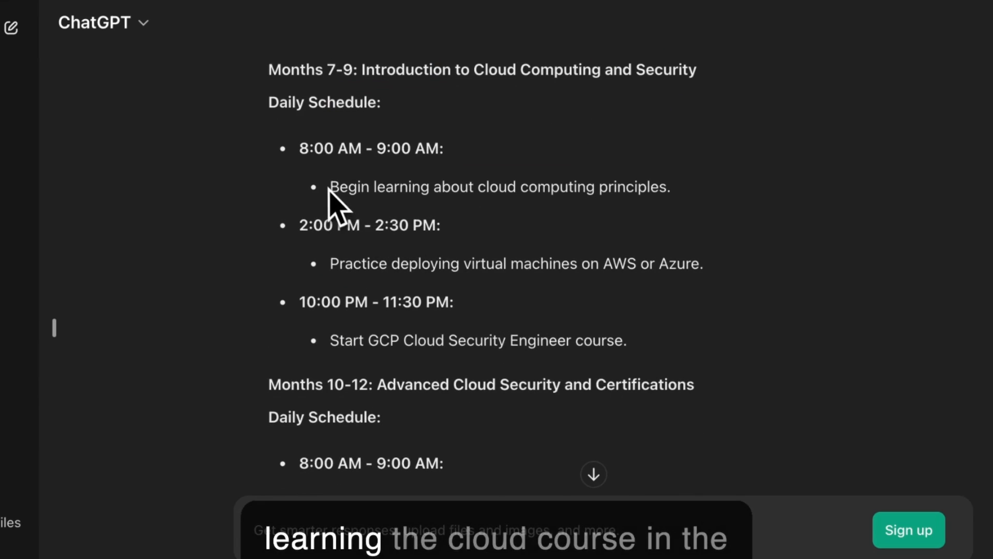
pyautogui.moveTo(330, 186); pyautogui.dragTo(578, 264)
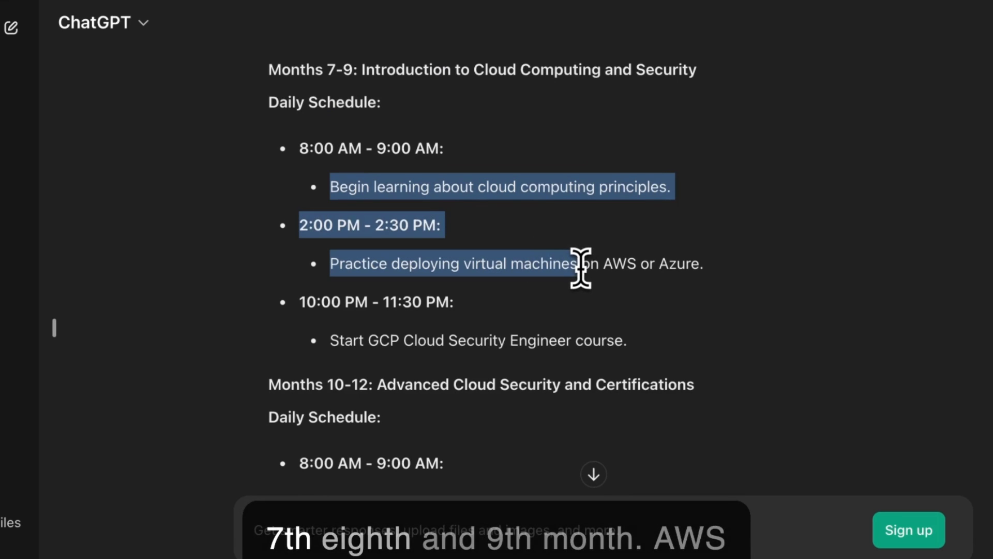
pyautogui.moveTo(591, 301); pyautogui.dragTo(632, 339)
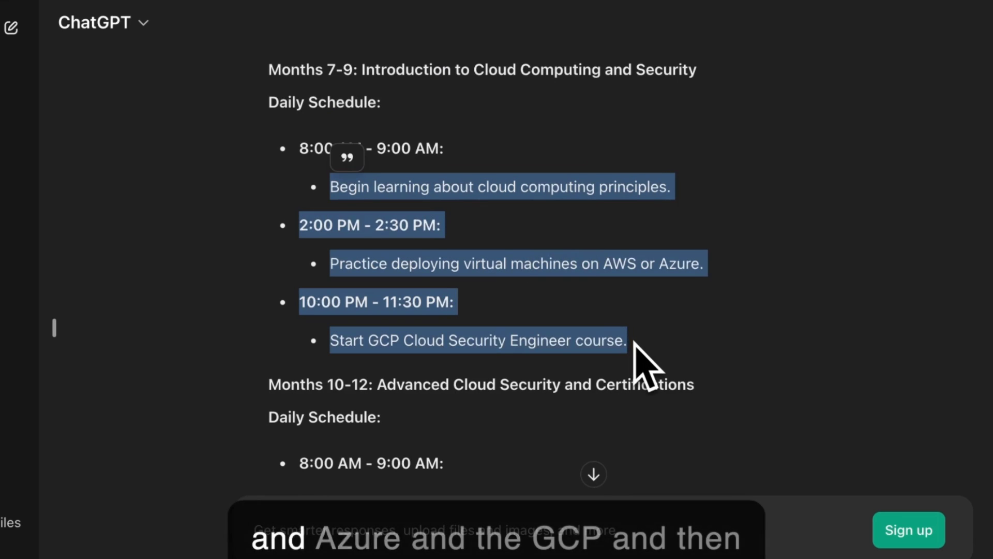
pyautogui.scroll(-3, 633, 342)
pyautogui.scroll(-7, 634, 342)
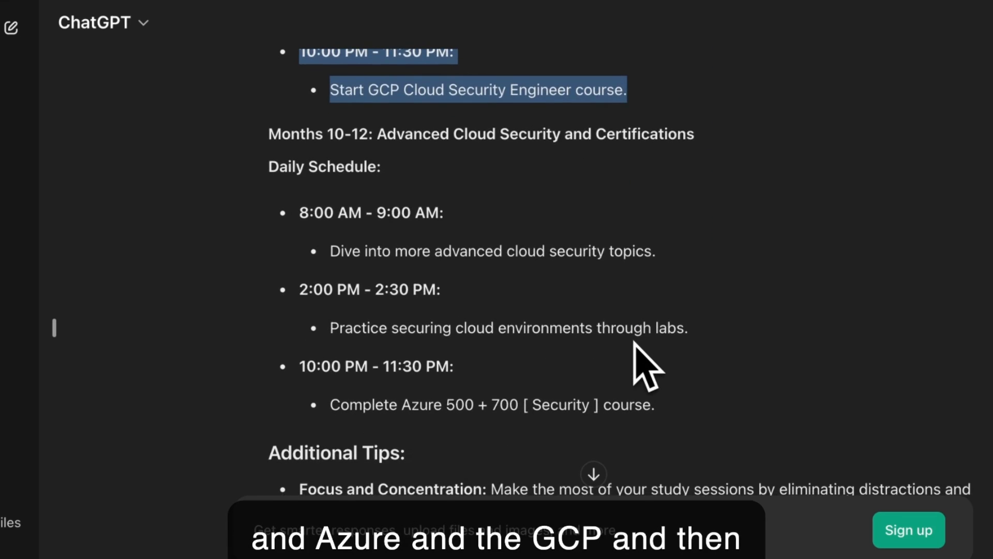
pyautogui.moveTo(315, 213); pyautogui.dragTo(675, 397)
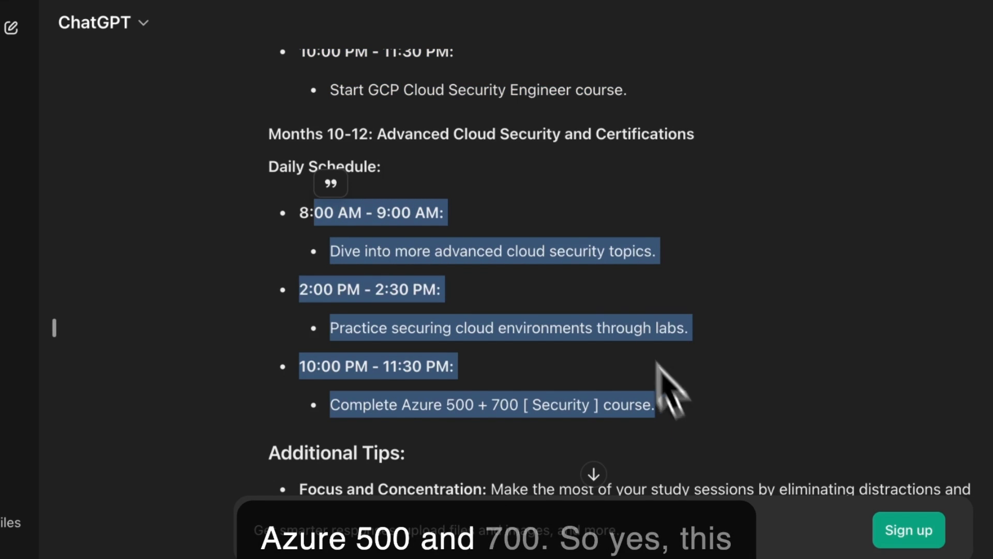
pyautogui.click(527, 200)
pyautogui.scroll(-8, 523, 199)
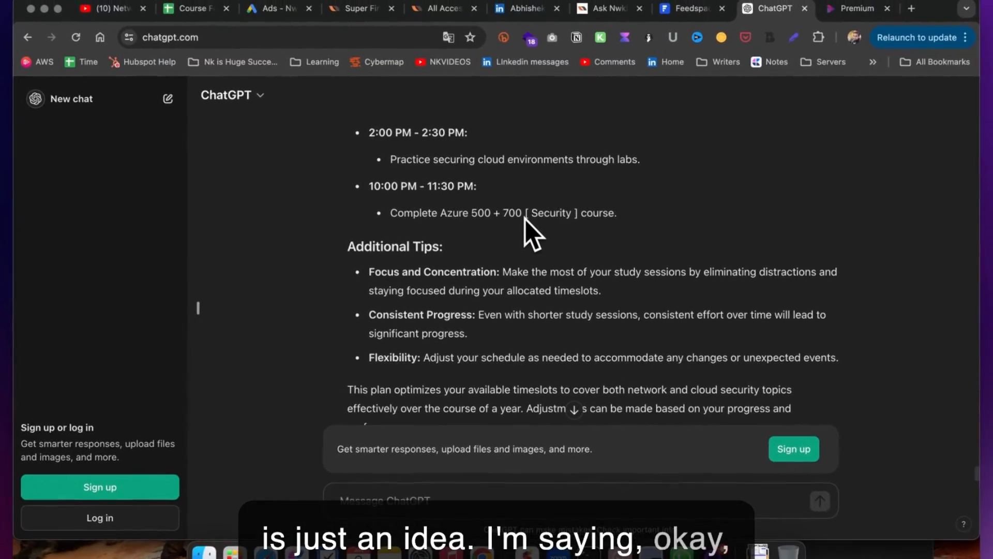
pyautogui.scroll(5, 526, 230)
# Switch to the NWFLIX Premium page and scroll through the Network Security Engineer roadmap
pyautogui.click(856, 9)
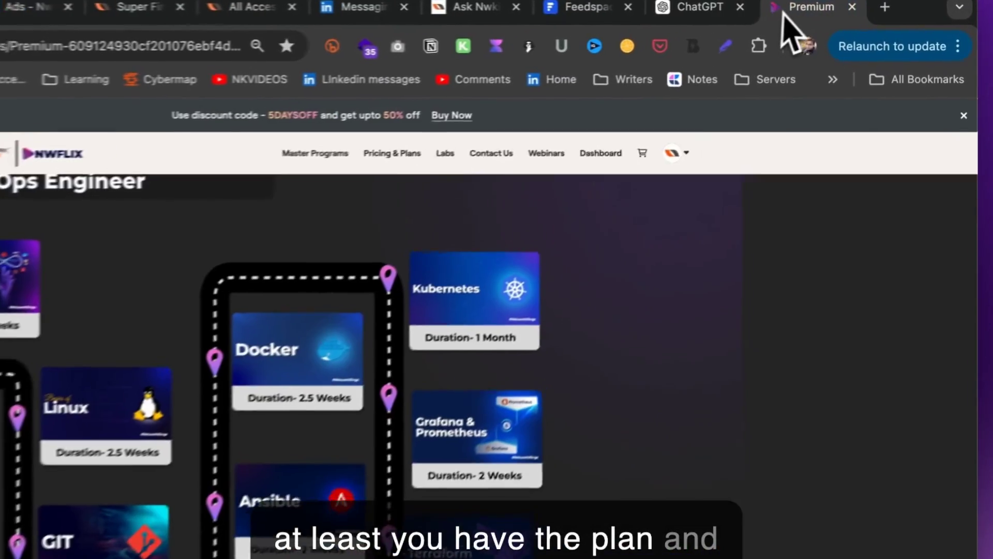
pyautogui.scroll(-5, 504, 419)
pyautogui.scroll(-5, 505, 428)
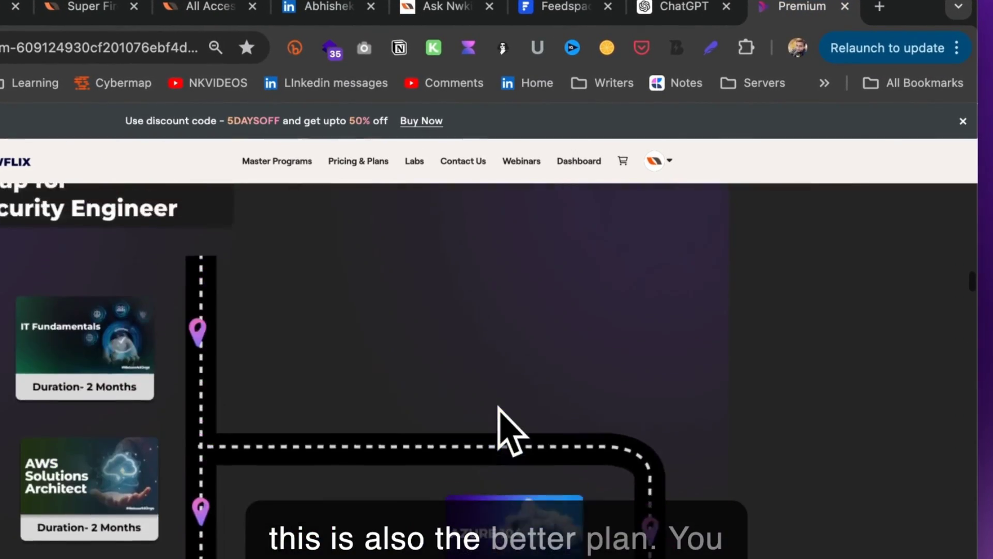
pyautogui.scroll(-5, 507, 424)
pyautogui.scroll(-5, 517, 417)
pyautogui.scroll(4, 644, 290)
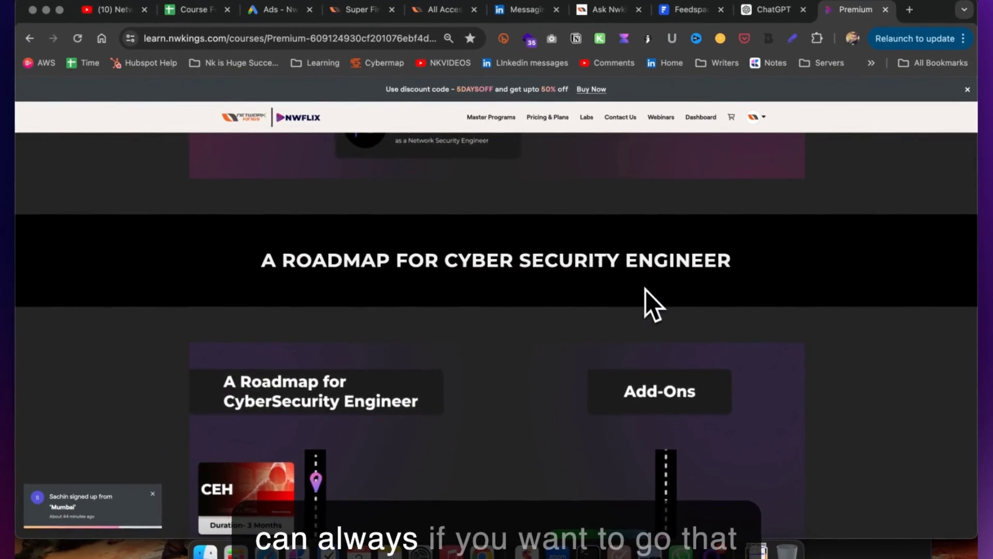
pyautogui.scroll(10, 645, 291)
pyautogui.scroll(5, 646, 289)
pyautogui.scroll(2, 645, 290)
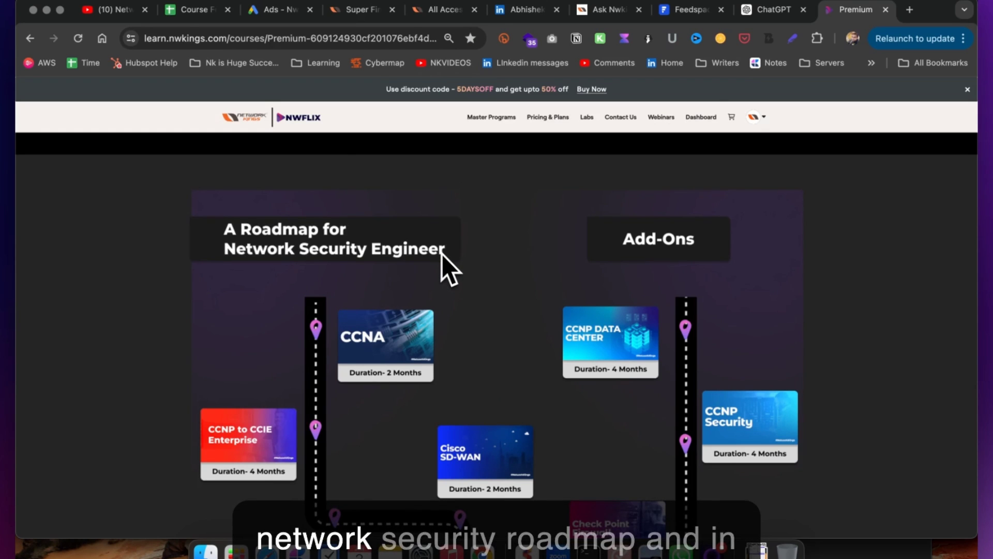
# Scroll through the Cyber and Cloud Security roadmaps to the Azure 104, 500, 700 courses
pyautogui.scroll(-5, 442, 254)
pyautogui.scroll(-1, 442, 254)
pyautogui.scroll(-5, 442, 254)
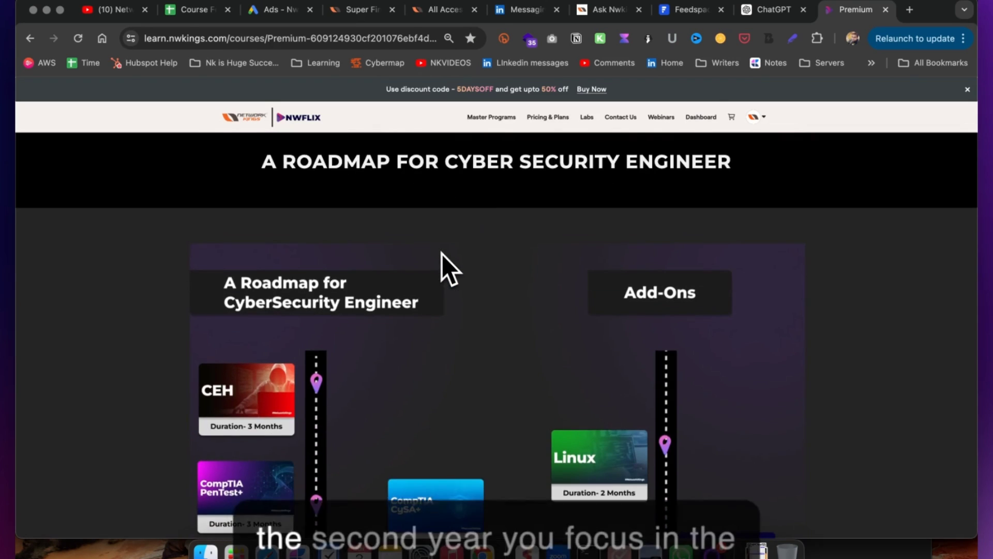
pyautogui.scroll(-10, 442, 254)
pyautogui.scroll(-10, 442, 254)
pyautogui.scroll(-1, 441, 253)
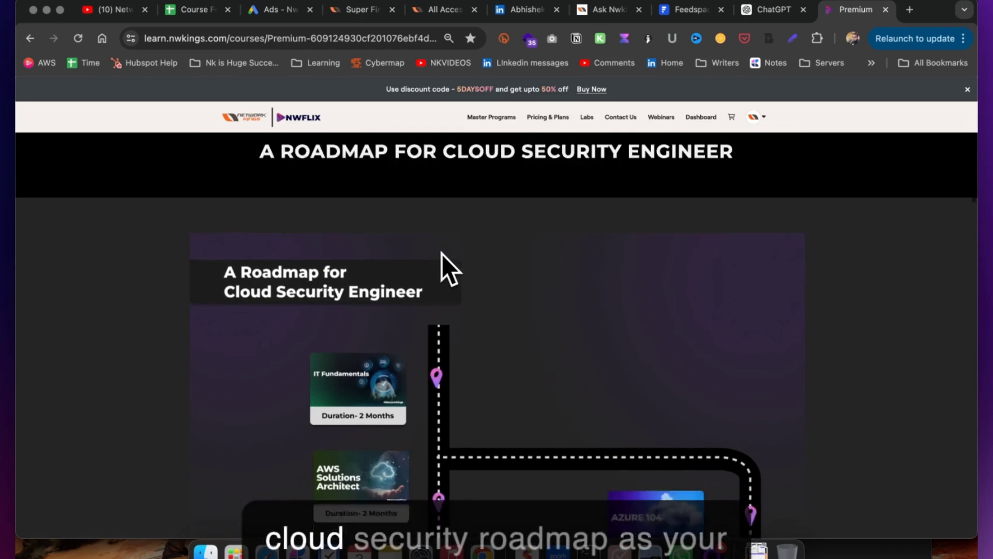
pyautogui.scroll(-5, 442, 254)
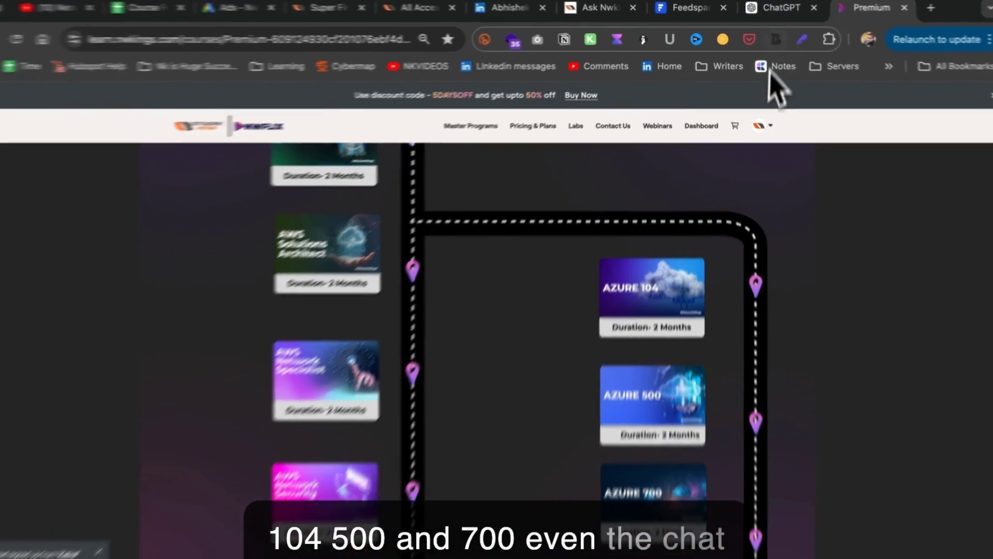
# Back in ChatGPT, highlight the AWS/Azure and Azure 500 + 700 lines of the plan
pyautogui.click(773, 10)
pyautogui.scroll(1, 416, 403)
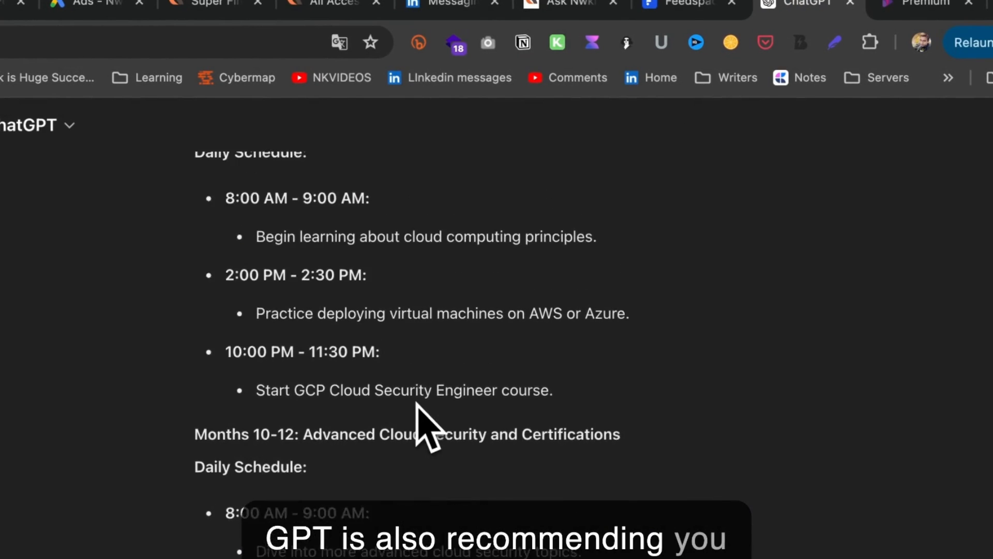
pyautogui.scroll(2, 416, 403)
pyautogui.moveTo(404, 321); pyautogui.dragTo(664, 292)
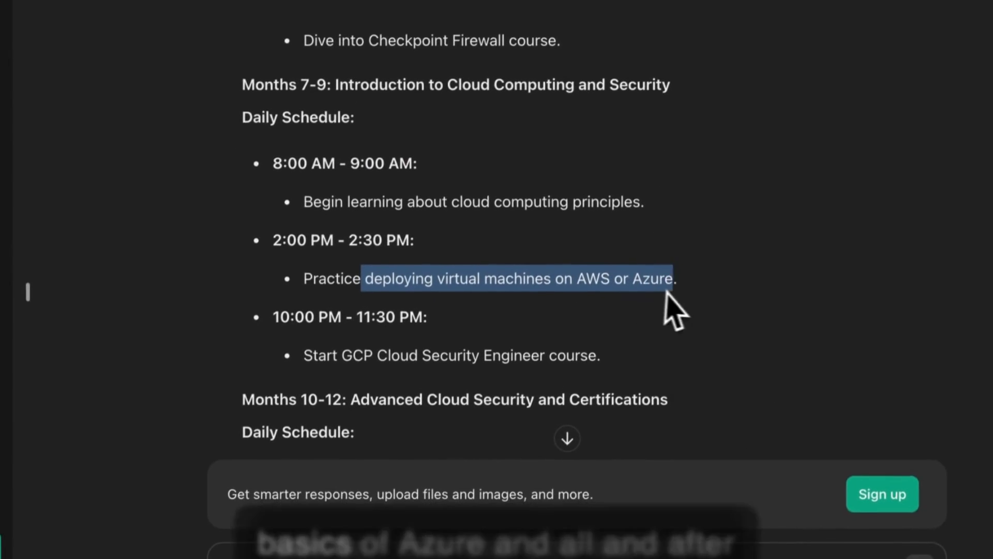
pyautogui.scroll(-5, 696, 308)
pyautogui.scroll(-1, 685, 287)
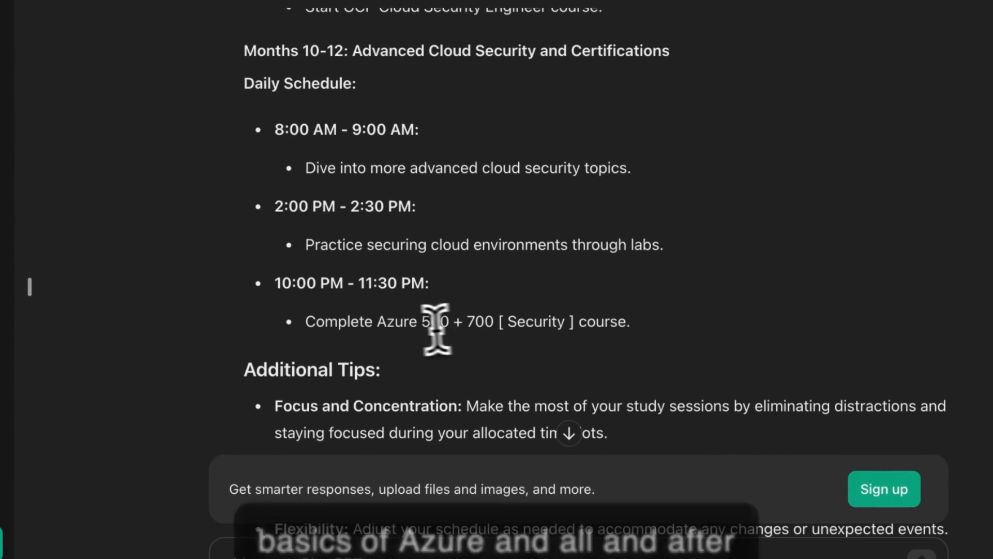
pyautogui.moveTo(378, 321); pyautogui.dragTo(626, 321)
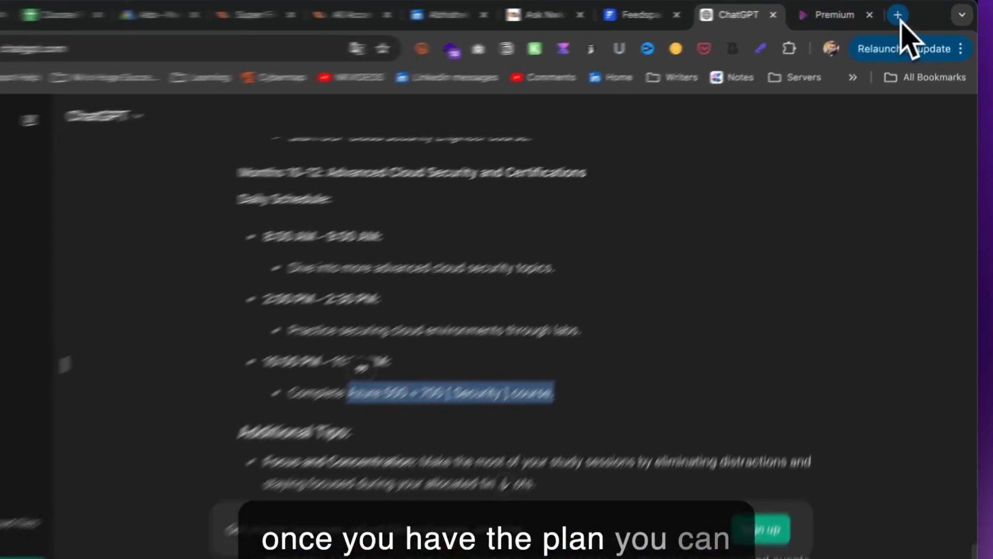
# Load calendar.google.com and check Tuesday's Network kings slot in the June 2024 week
pyautogui.click(905, 15)
pyautogui.write('calendar')
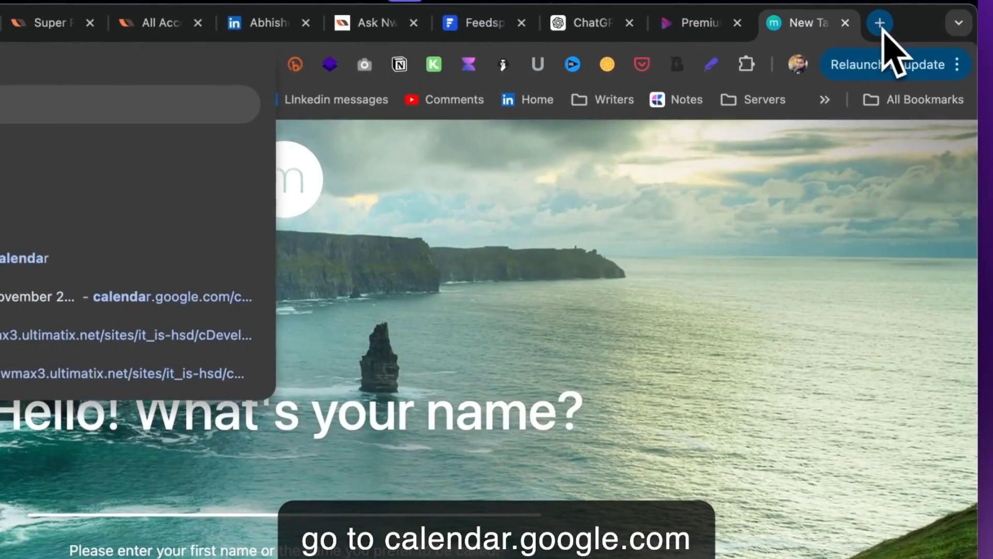
pyautogui.write('.google.com')
pyautogui.press('Return')
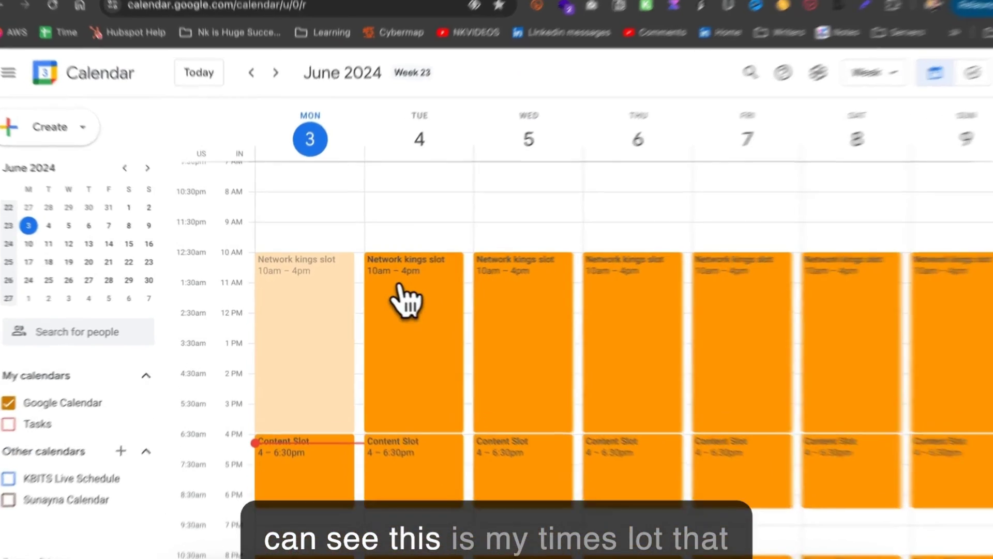
pyautogui.click(383, 284)
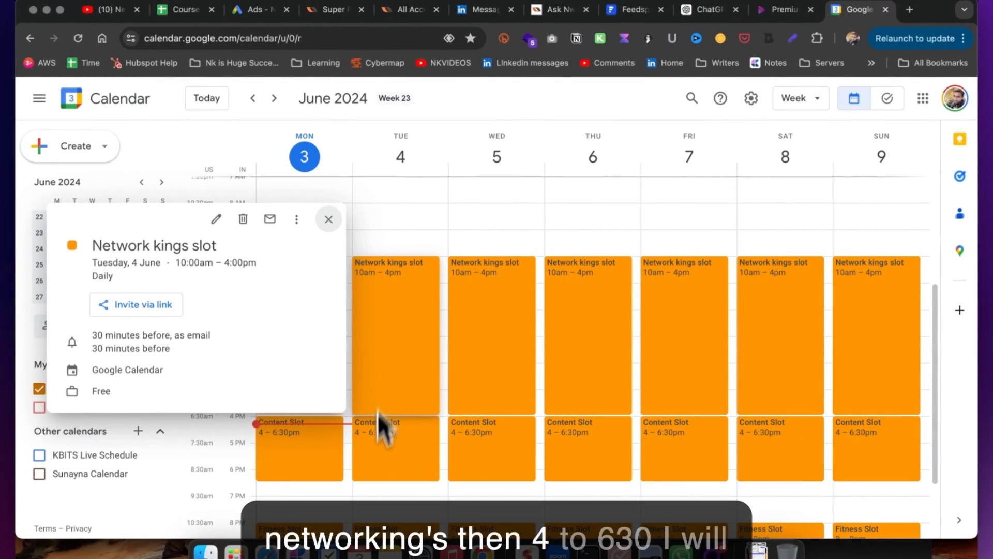
pyautogui.press('Escape')
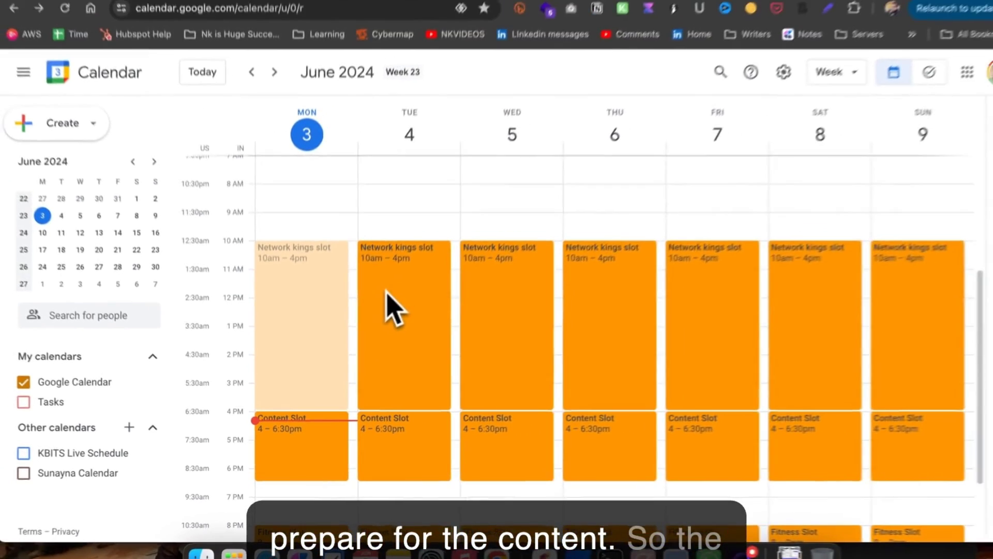
pyautogui.scroll(-3, 357, 406)
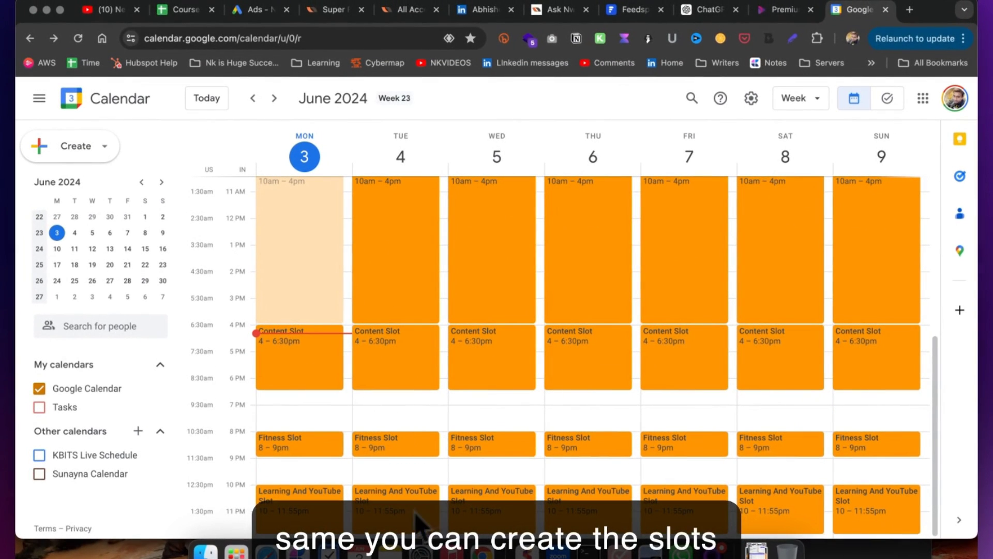
pyautogui.scroll(3, 416, 326)
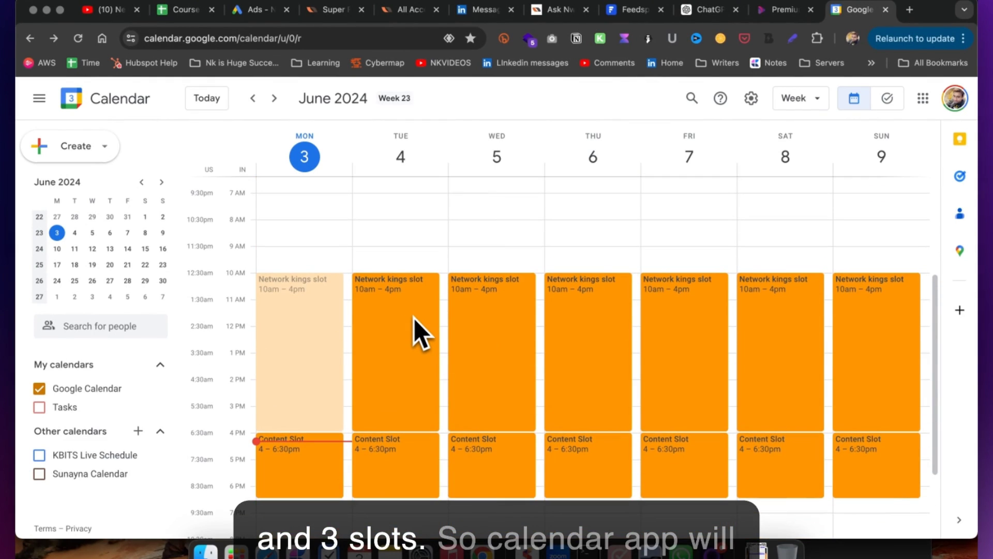
pyautogui.scroll(-2, 414, 318)
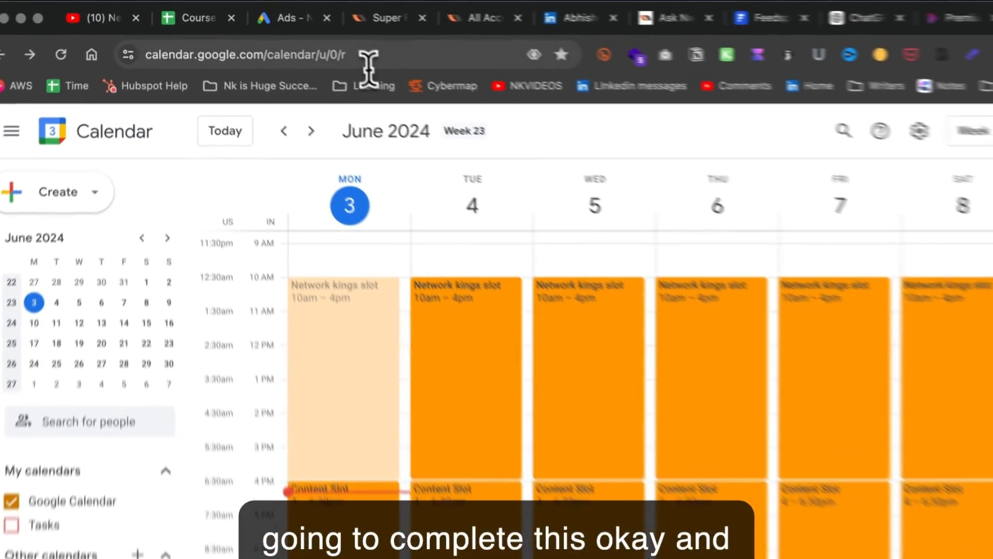
# Search Google for 'streaks app for learning'
pyautogui.click(310, 39)
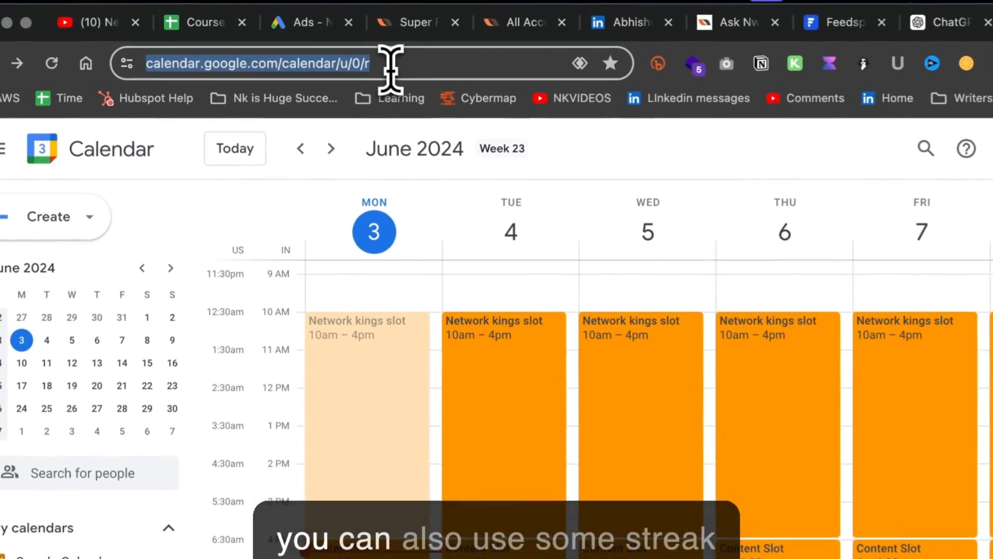
pyautogui.write('streak a')
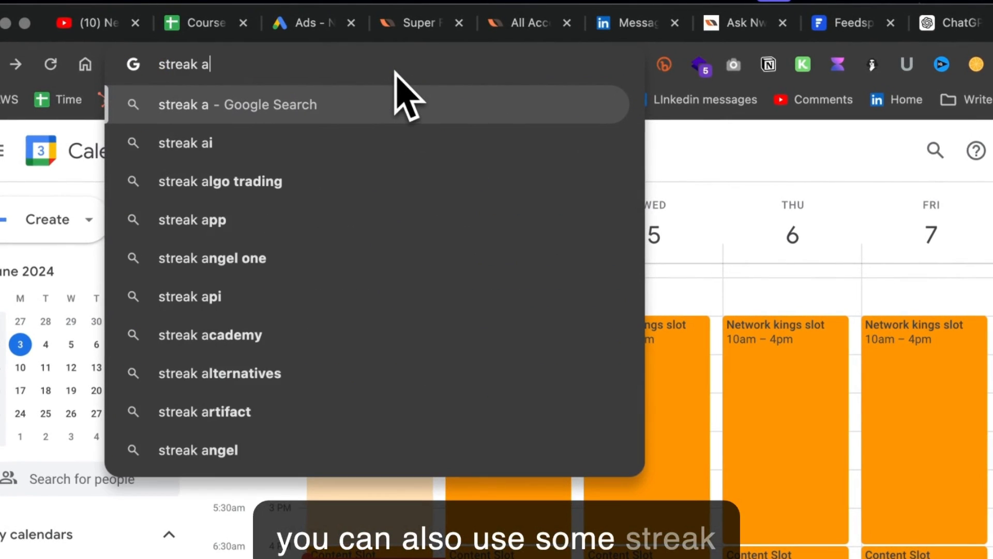
pyautogui.write('pp for ')
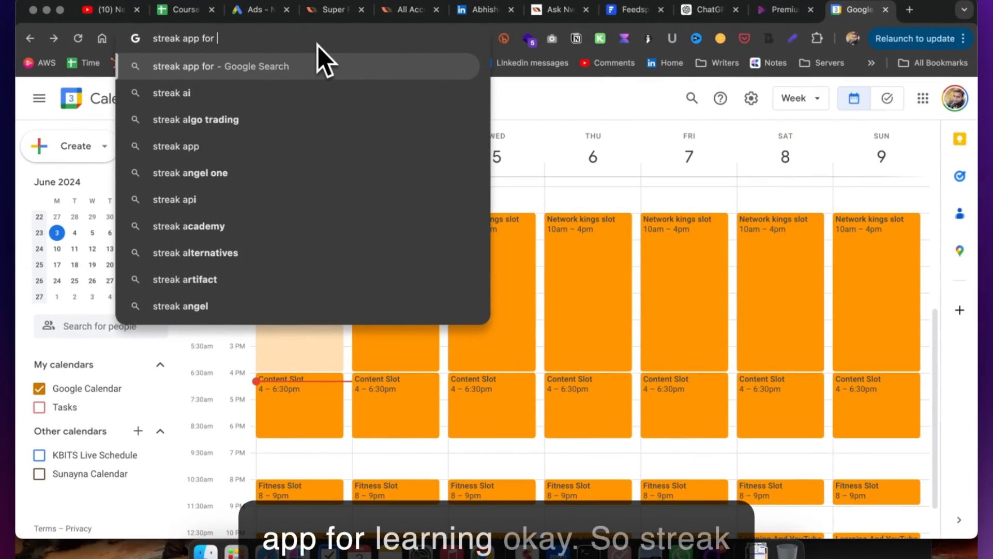
pyautogui.write('learning')
pyautogui.press('Return')
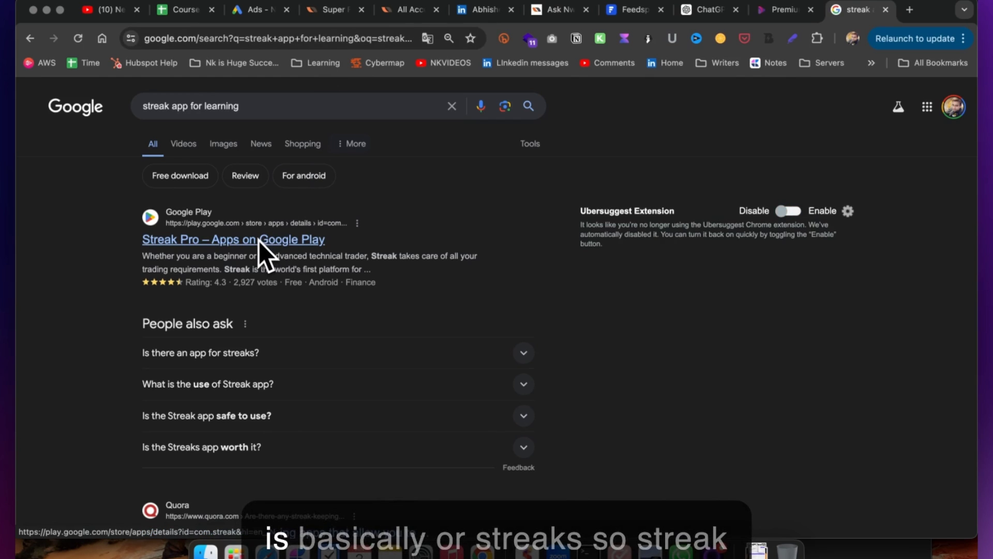
pyautogui.click(173, 109)
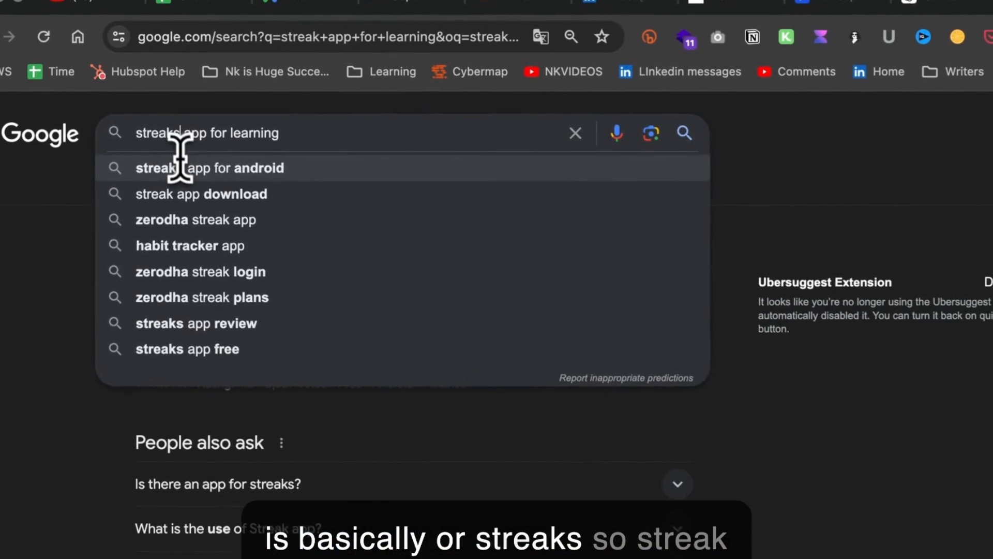
pyautogui.write('s')
pyautogui.press('Return')
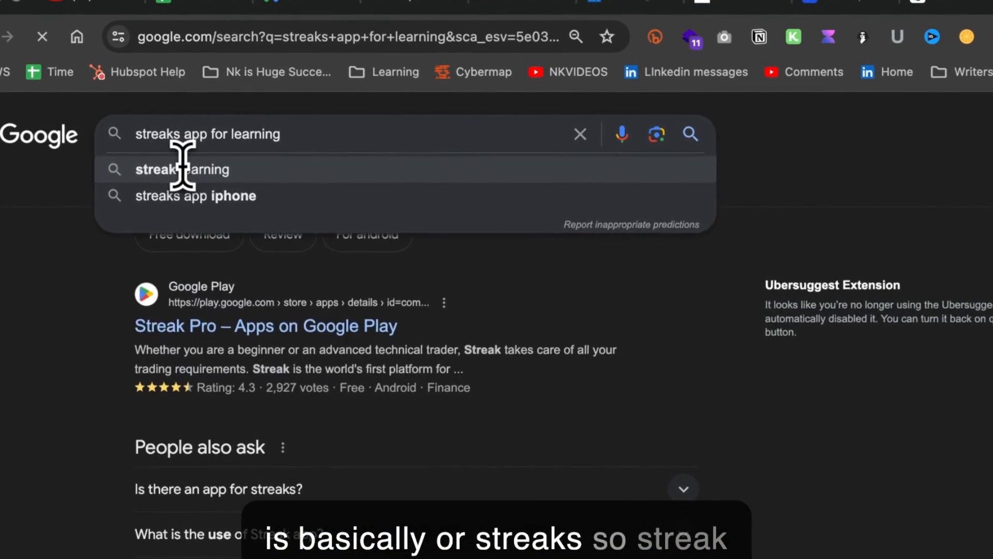
# View a MyStreaks app screenshot, then return to the streaks search results
pyautogui.scroll(-5, 436, 293)
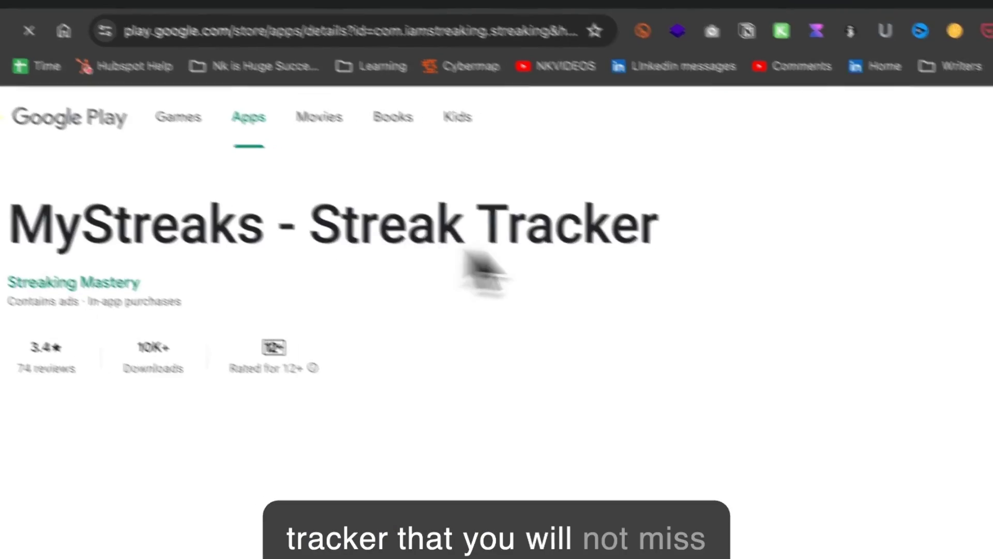
pyautogui.scroll(-5, 585, 274)
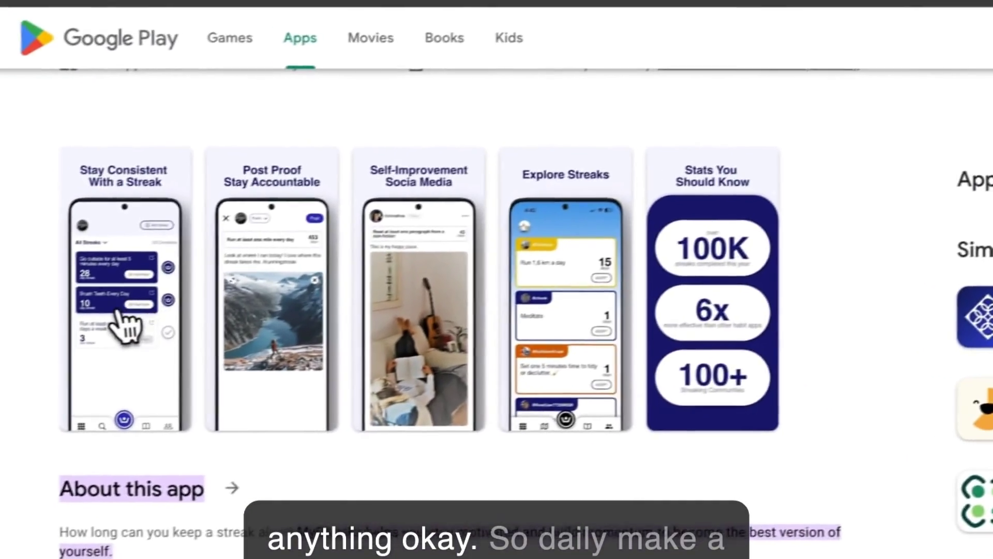
pyautogui.click(156, 326)
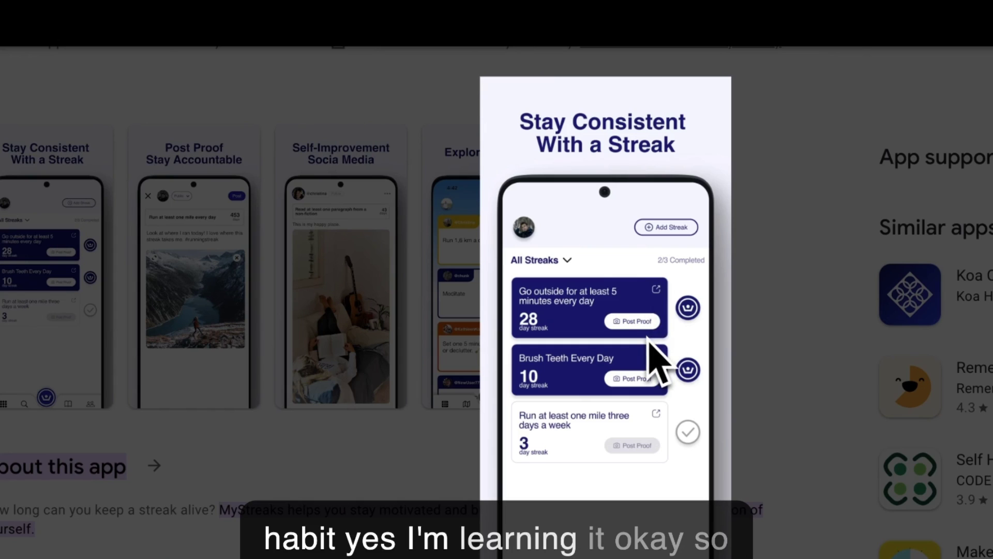
pyautogui.press('Escape')
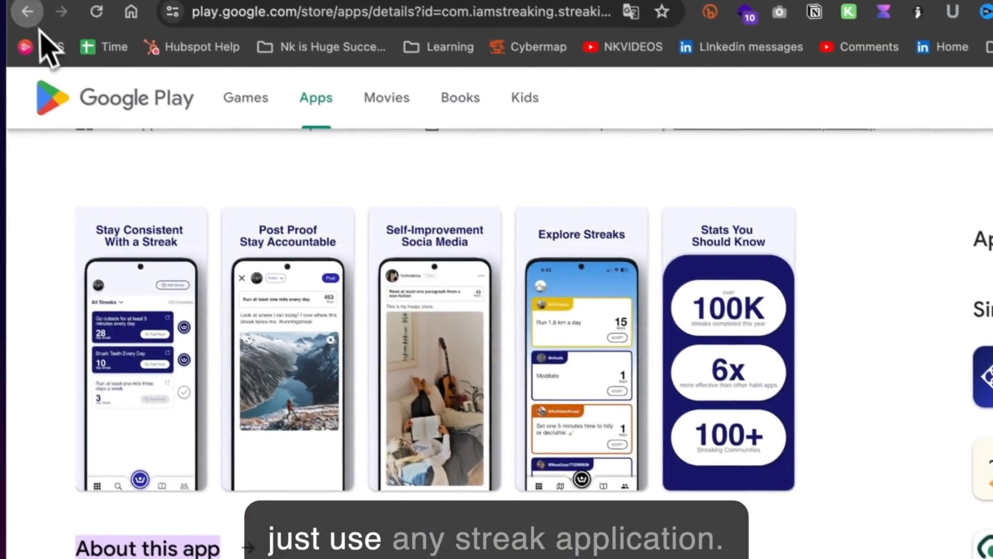
pyautogui.click(35, 19)
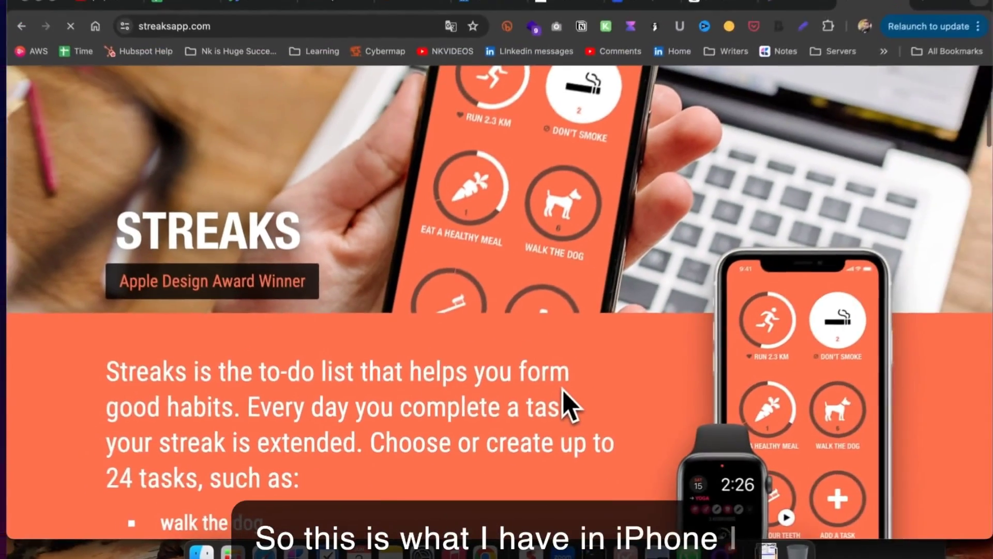
pyautogui.scroll(-8, 566, 405)
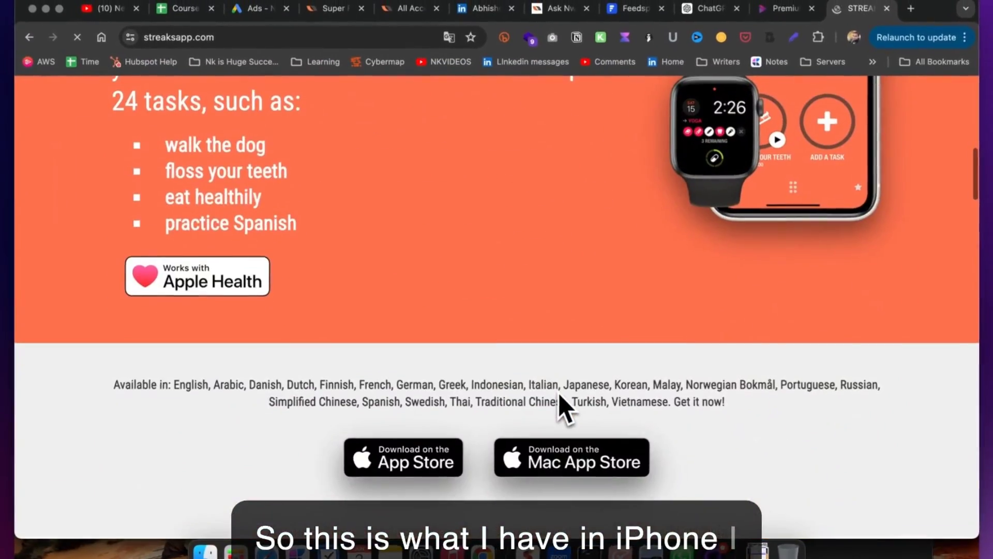
pyautogui.scroll(5, 563, 405)
pyautogui.scroll(2, 561, 404)
pyautogui.scroll(5, 558, 395)
pyautogui.scroll(-2, 559, 395)
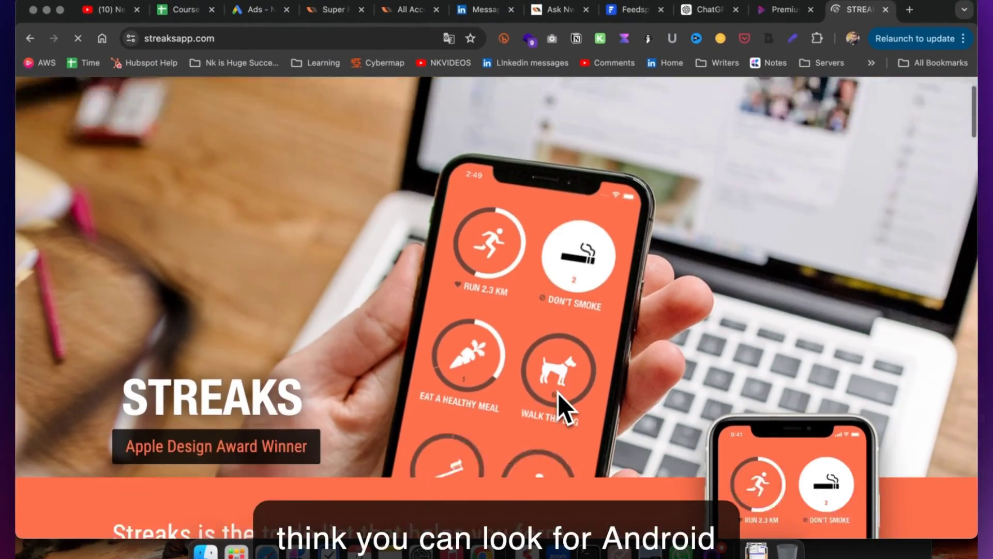
pyautogui.scroll(-1, 559, 395)
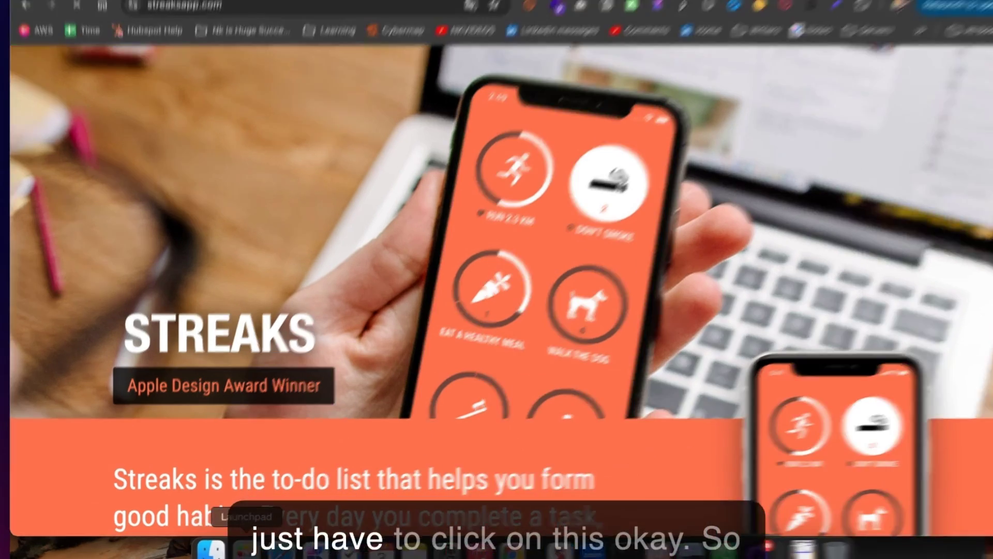
pyautogui.click(237, 550)
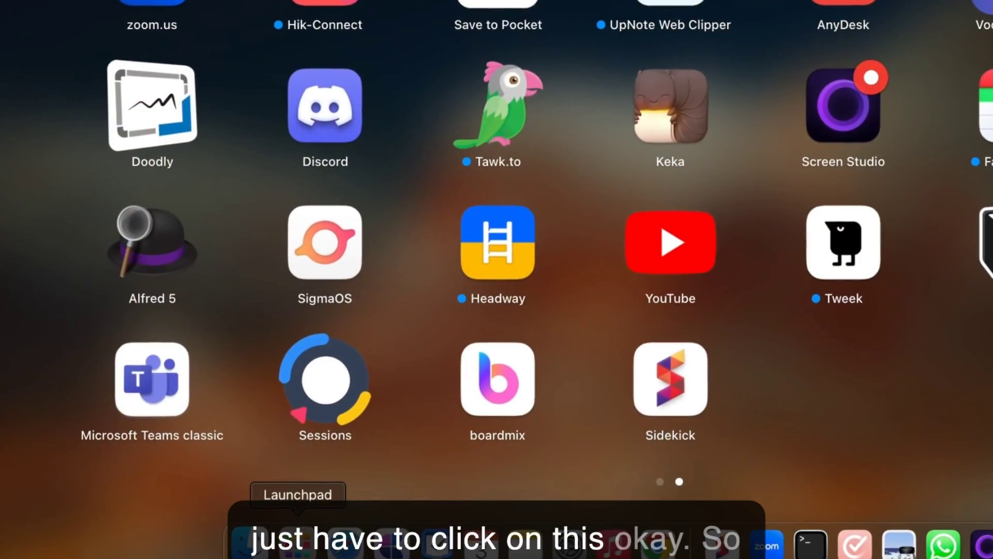
pyautogui.write('s')
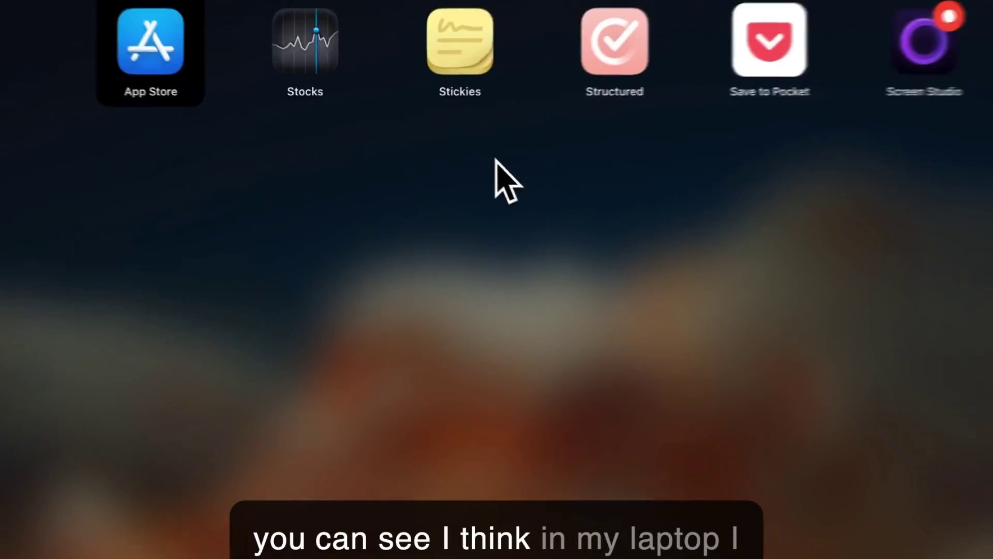
pyautogui.press('BackSpace')
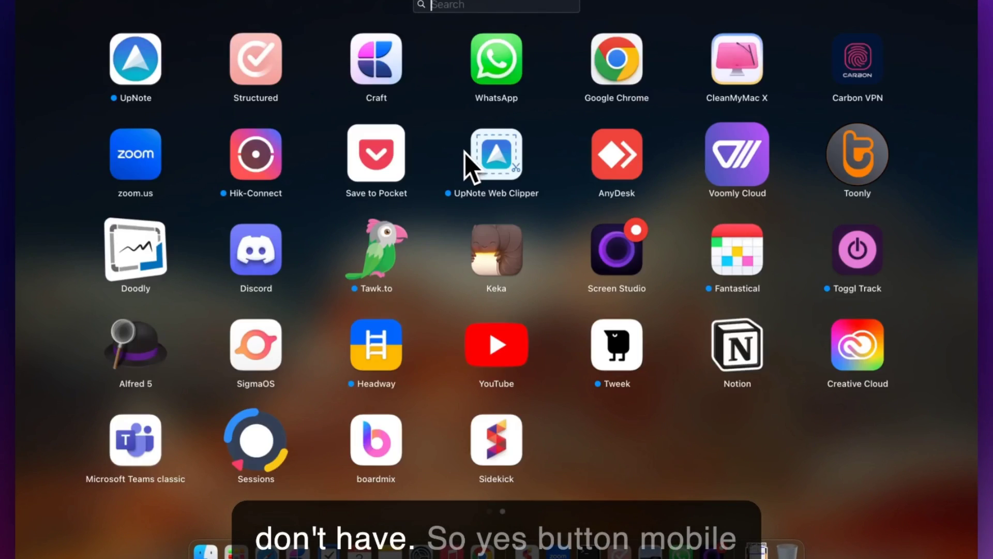
pyautogui.click(464, 152)
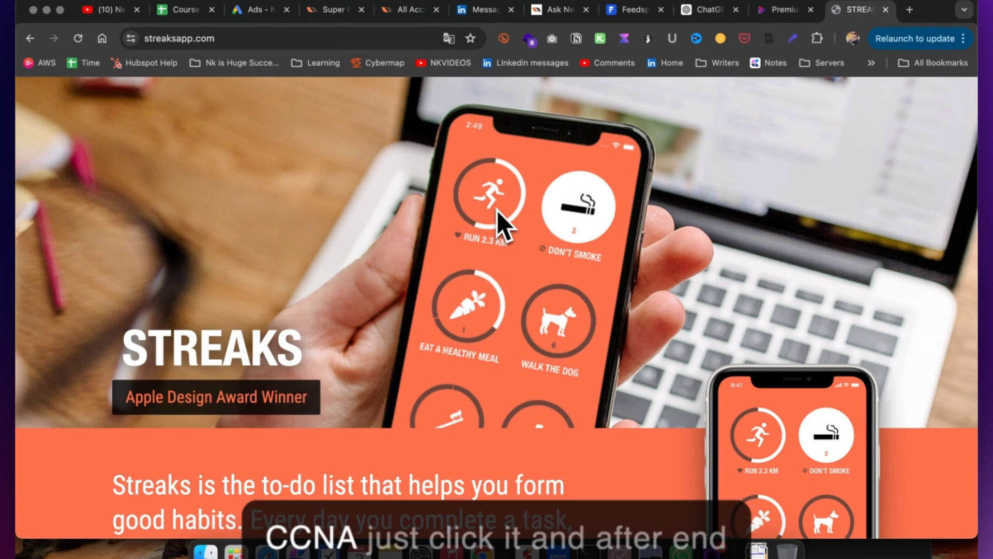
pyautogui.scroll(-8, 497, 210)
pyautogui.scroll(-7, 498, 211)
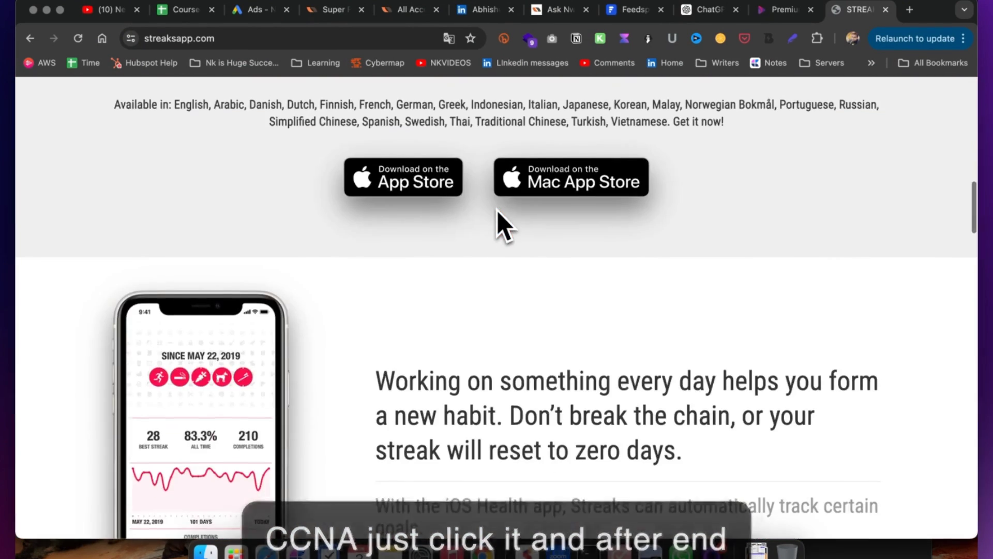
pyautogui.scroll(-4, 497, 210)
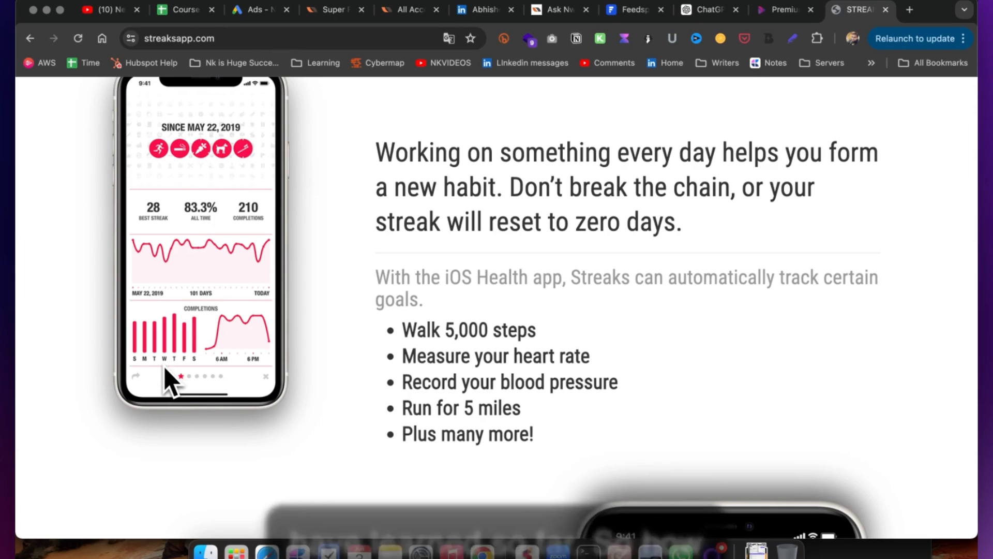
pyautogui.scroll(-4, 164, 366)
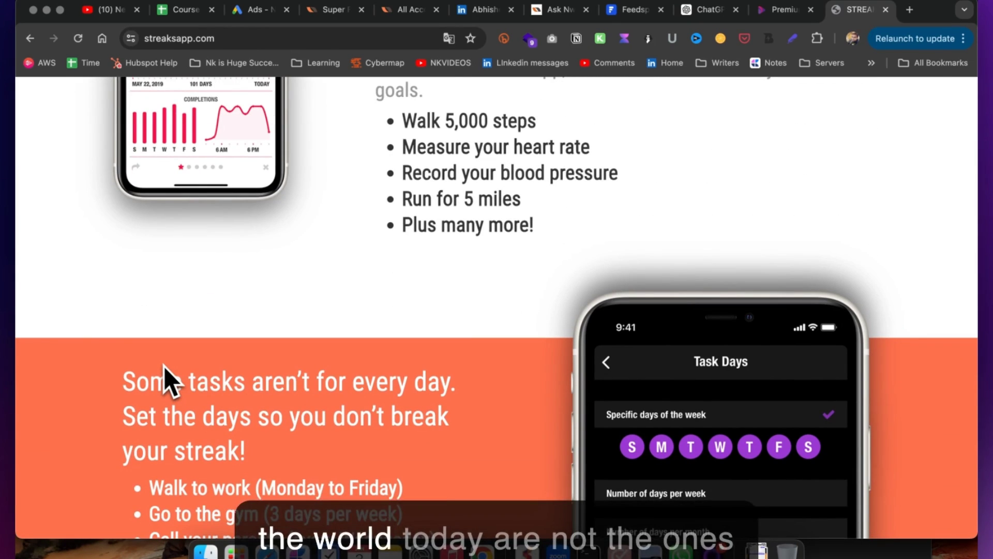
pyautogui.scroll(-2, 163, 366)
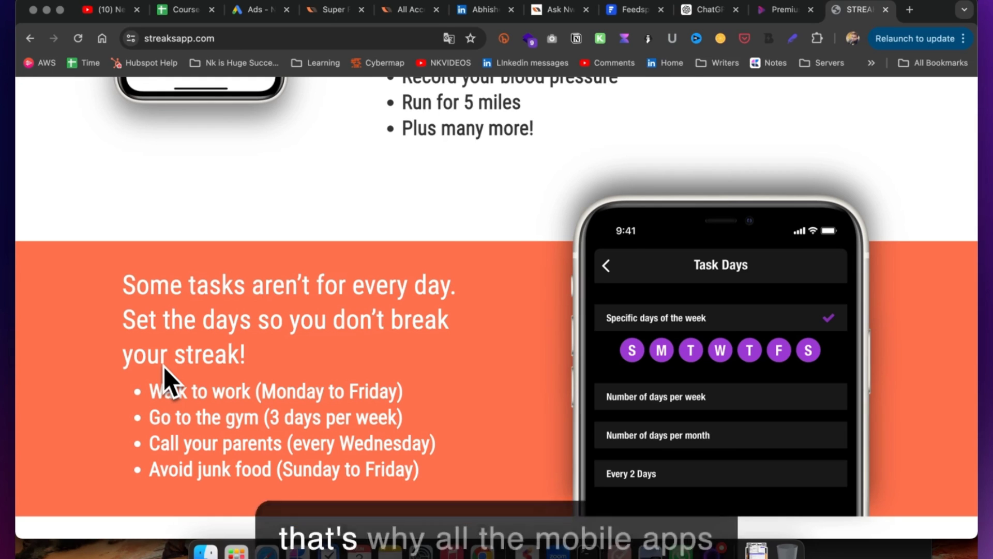
pyautogui.scroll(-1, 163, 367)
pyautogui.scroll(-2, 164, 366)
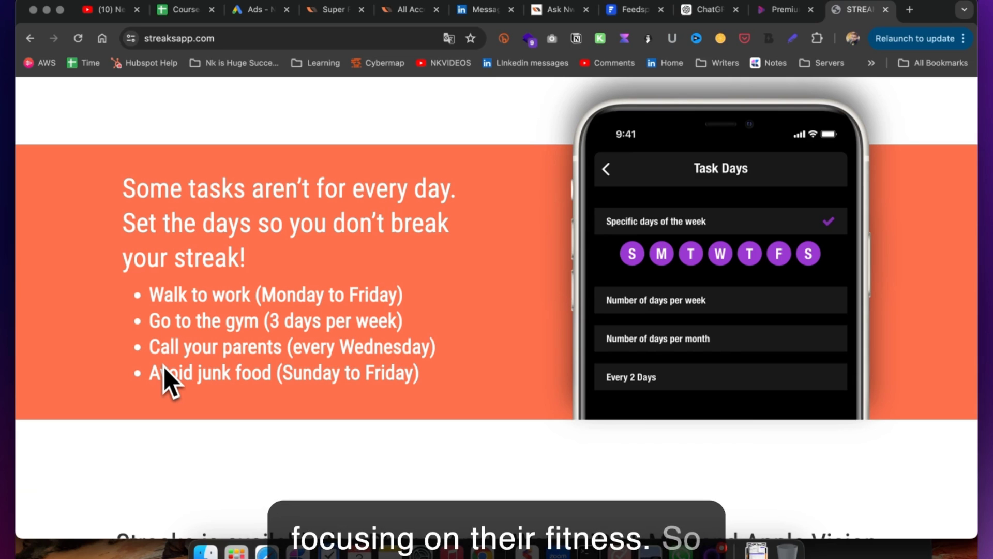
pyautogui.scroll(-5, 321, 382)
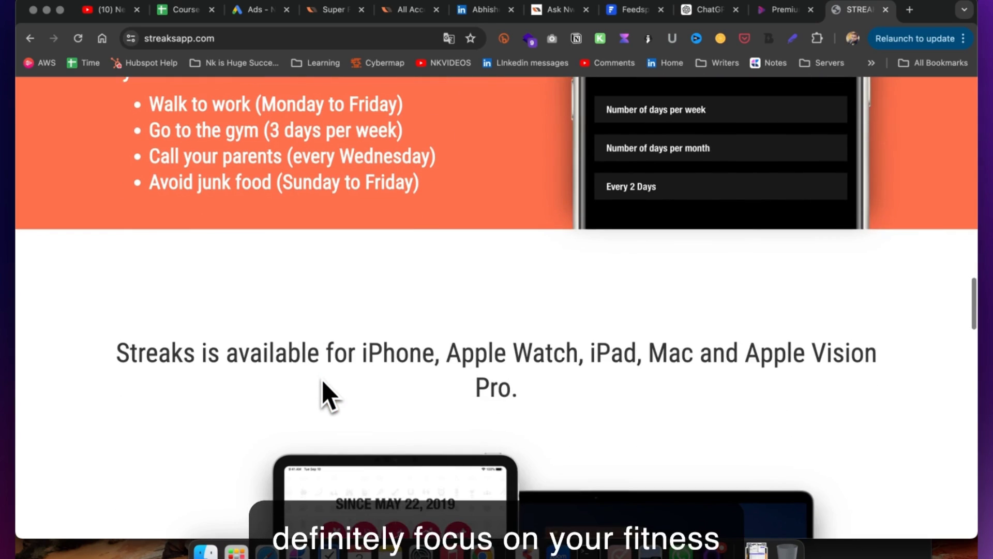
pyautogui.scroll(-6, 321, 381)
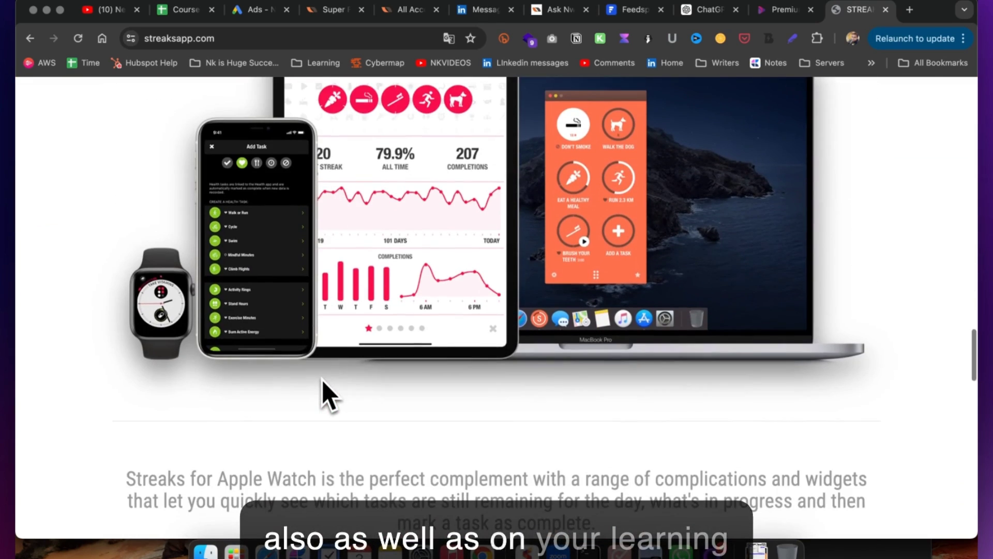
pyautogui.scroll(-1, 510, 408)
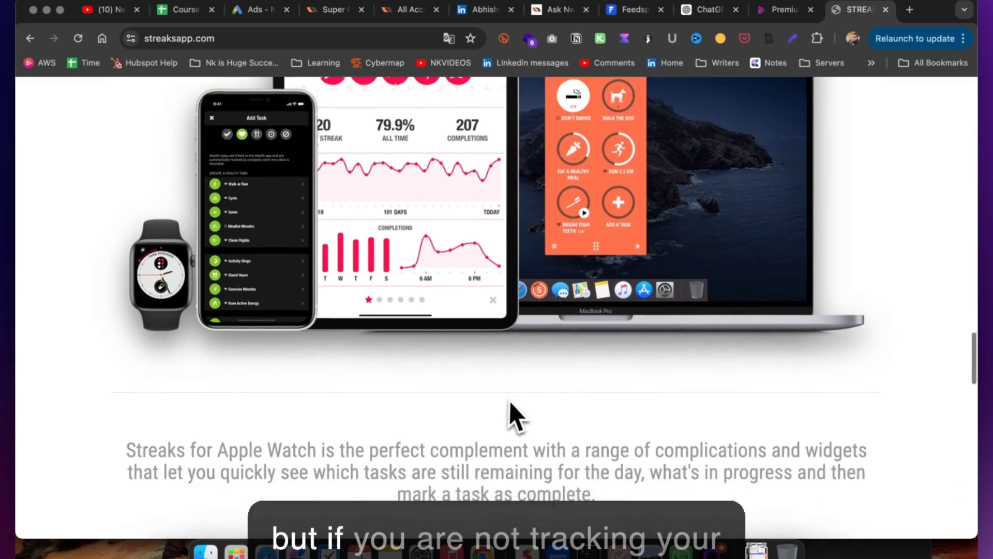
pyautogui.scroll(-2, 510, 409)
pyautogui.scroll(-4, 510, 402)
pyautogui.scroll(-10, 511, 402)
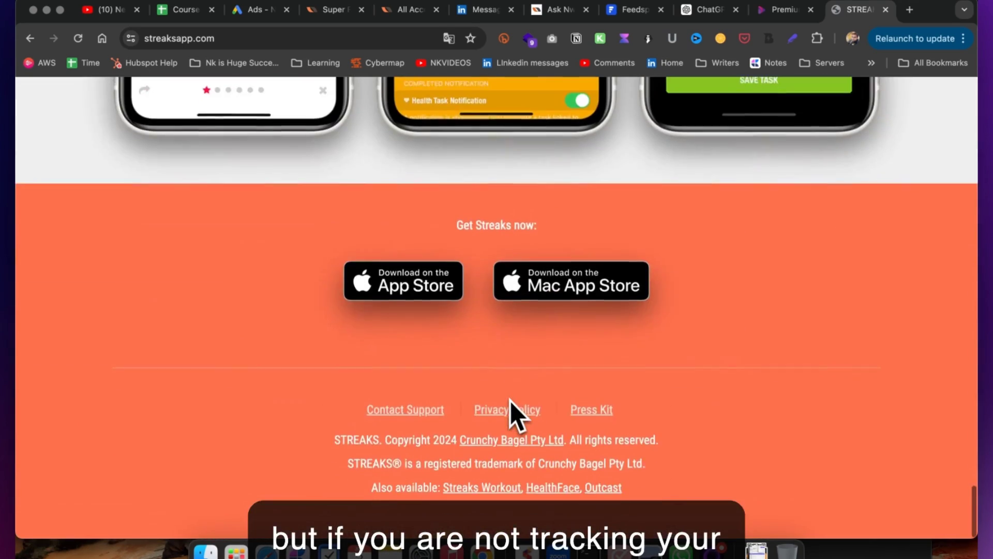
pyautogui.scroll(15, 511, 402)
pyautogui.scroll(15, 512, 403)
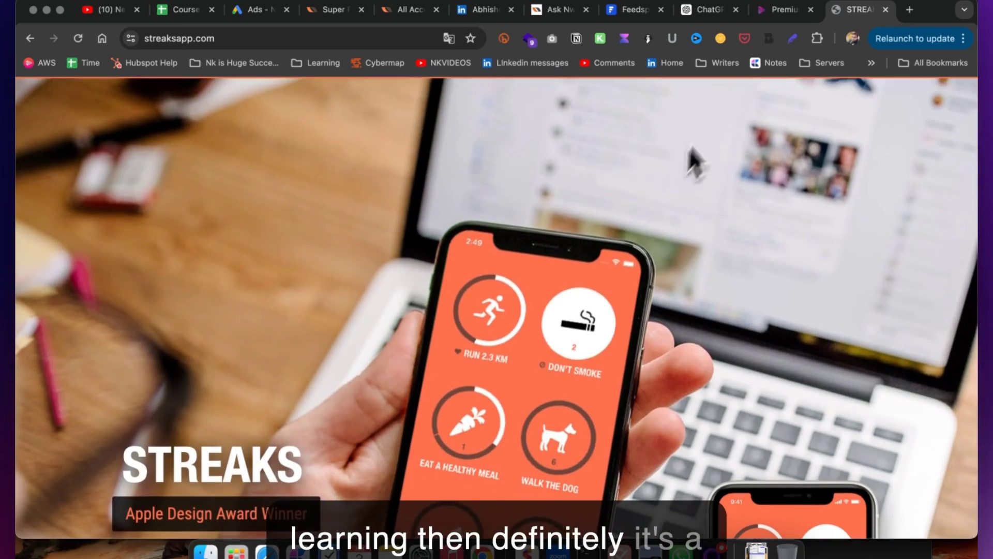
# Switch to the NWFLIX All Access Pass page and scroll through its roadmap section
pyautogui.click(777, 18)
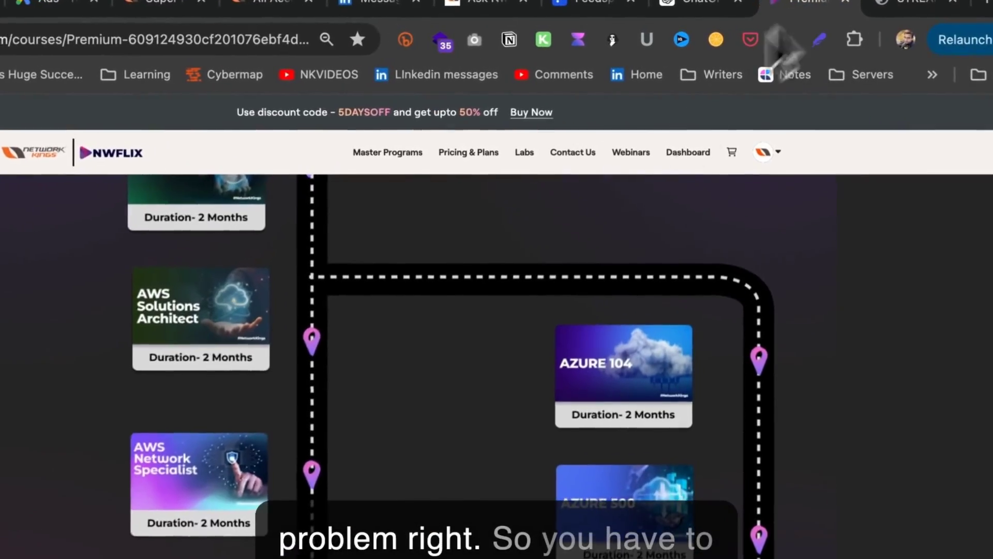
pyautogui.scroll(-5, 490, 302)
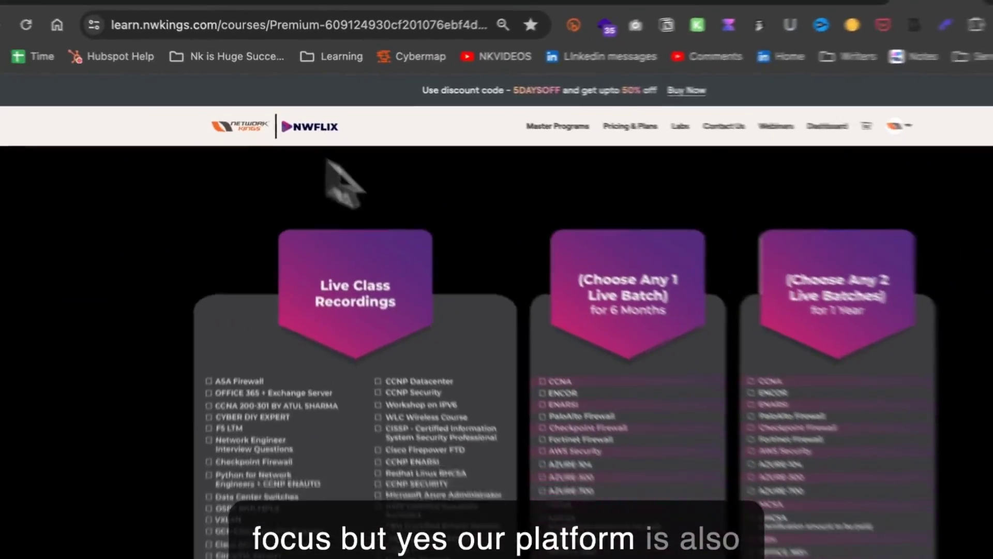
pyautogui.scroll(5, 459, 232)
pyautogui.scroll(5, 449, 218)
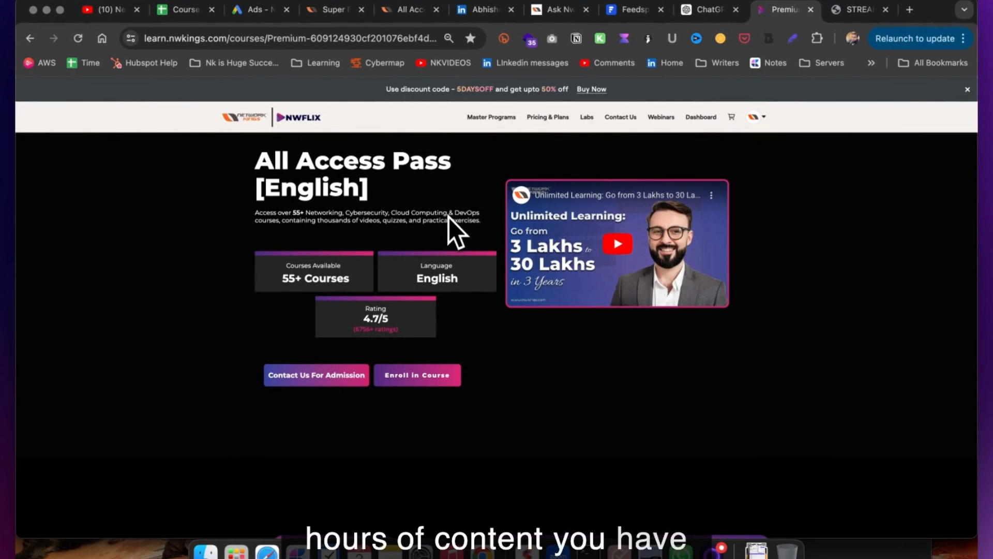
pyautogui.scroll(-10, 448, 217)
pyautogui.scroll(-3, 449, 217)
pyautogui.scroll(-5, 448, 217)
pyautogui.scroll(-6, 449, 217)
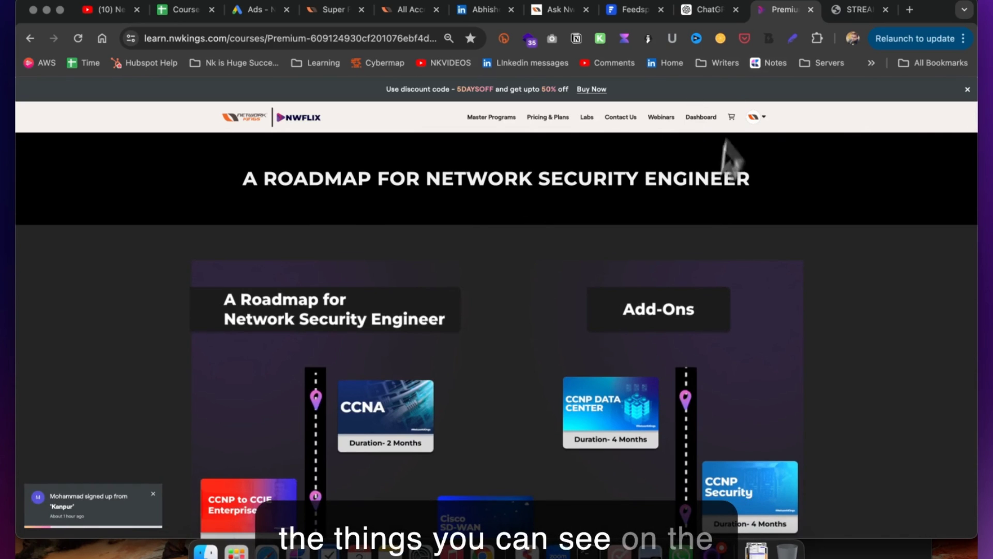
pyautogui.scroll(5, 682, 243)
pyautogui.scroll(2, 681, 243)
pyautogui.scroll(10, 681, 242)
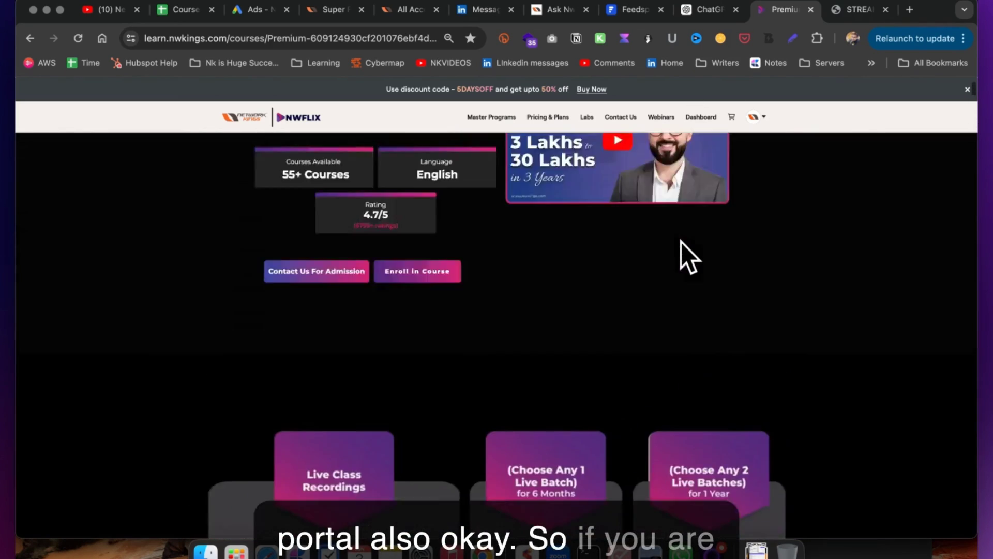
pyautogui.scroll(3, 681, 242)
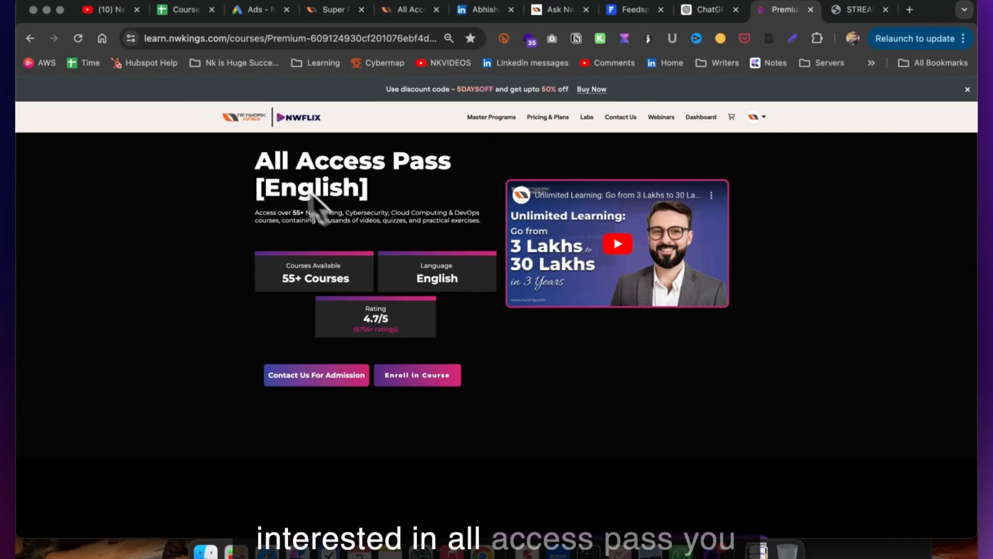
# Highlight the All Access Pass [English] title, then clear the highlight
pyautogui.moveTo(255, 155); pyautogui.dragTo(399, 194)
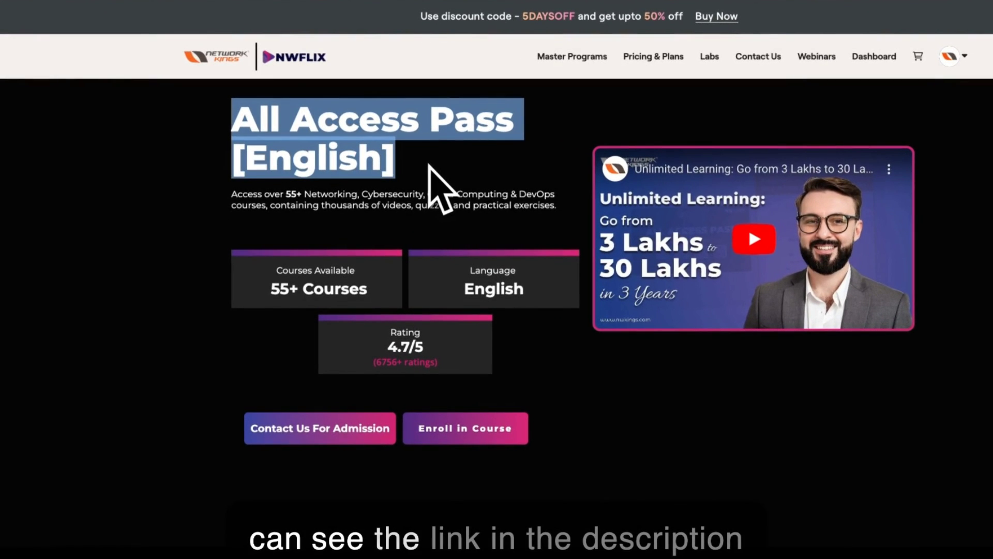
pyautogui.scroll(-1, 428, 164)
pyautogui.scroll(-5, 429, 165)
pyautogui.scroll(-4, 429, 165)
pyautogui.scroll(12, 428, 165)
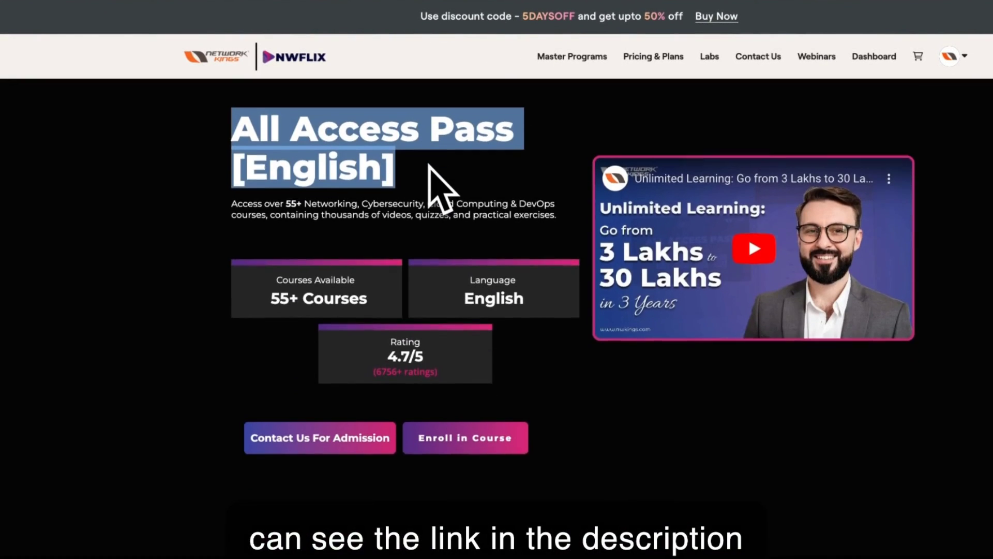
pyautogui.click(444, 154)
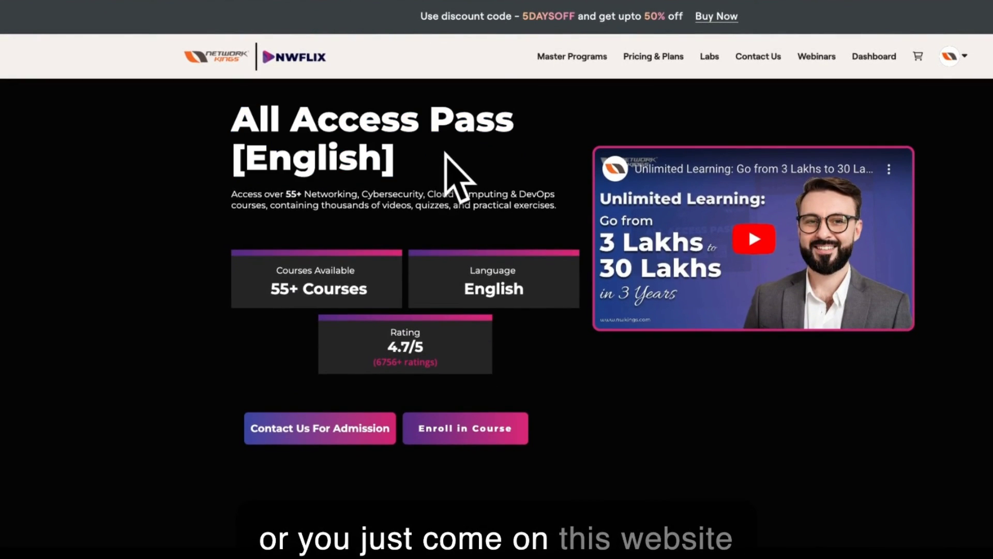
# Open Contact Us For Admission and highlight the 'Already Enrolled, But Facing An Issue?' heading
pyautogui.click(298, 431)
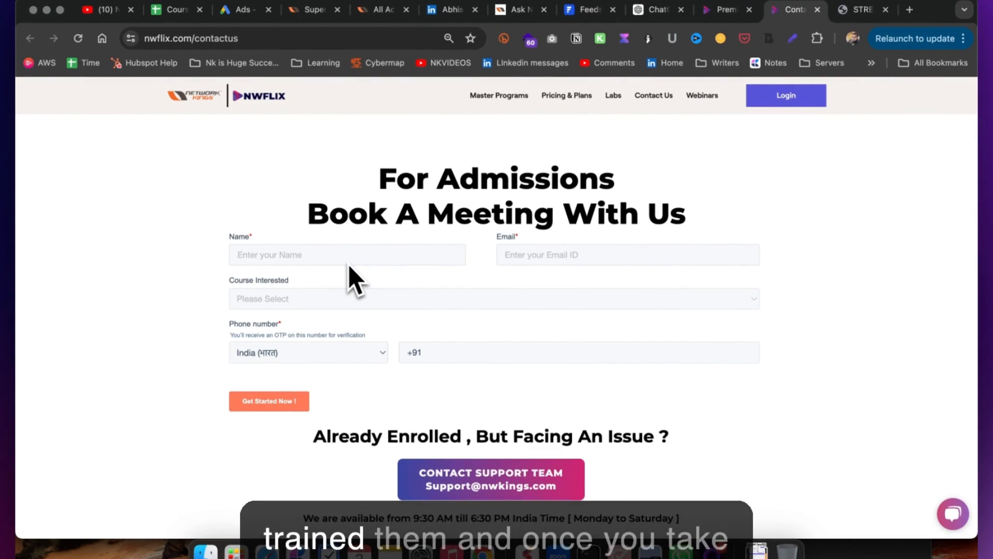
pyautogui.scroll(-2, 839, 254)
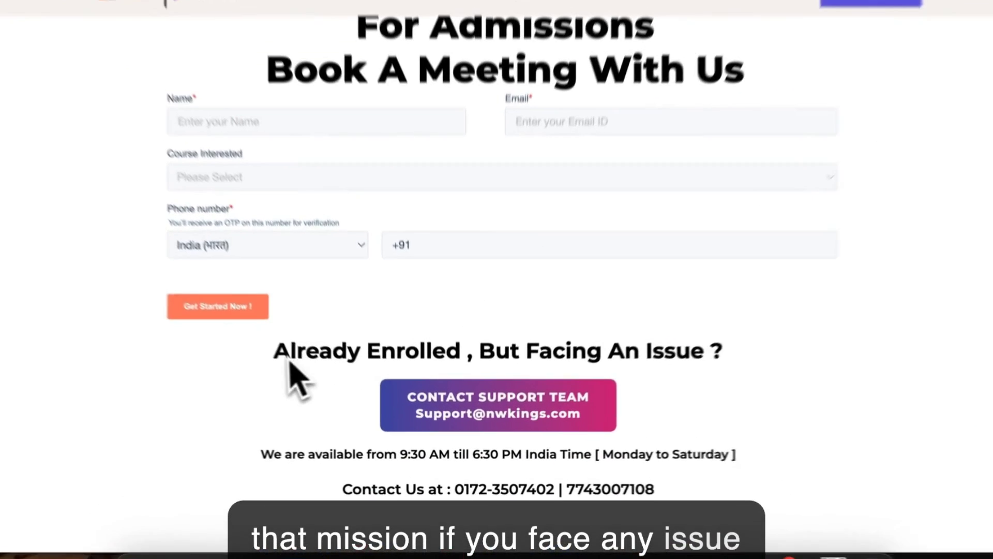
pyautogui.moveTo(321, 381); pyautogui.dragTo(683, 383)
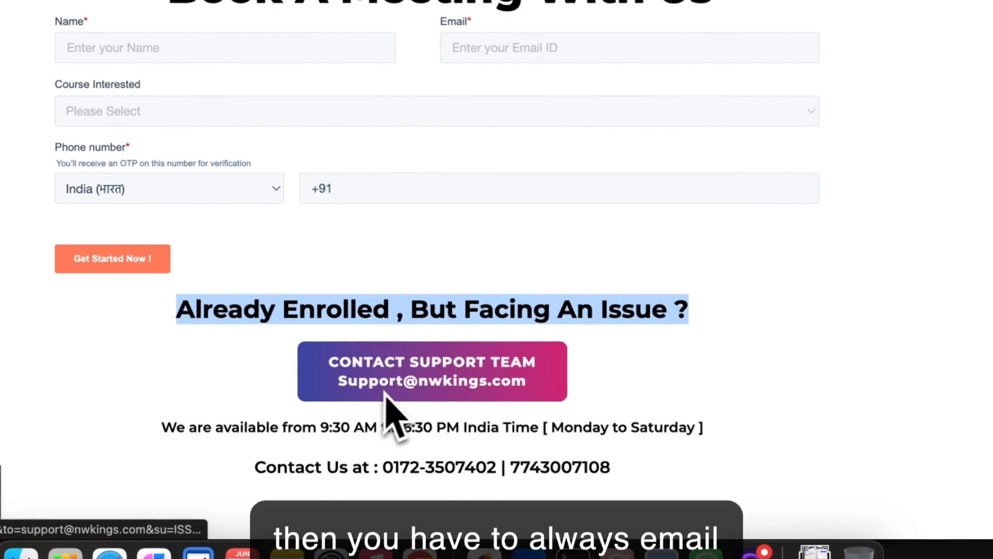